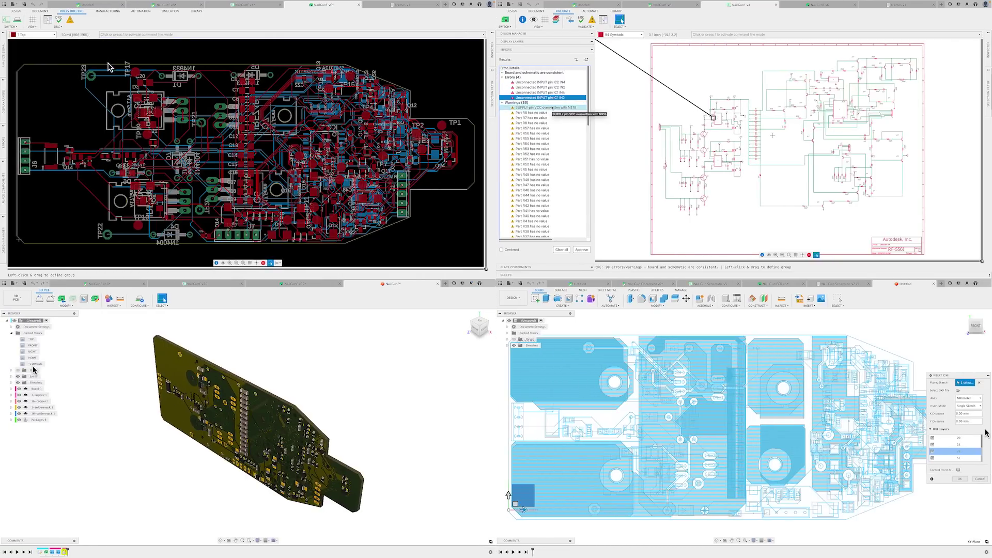
Locate the overwritten VCC supply pin warning in the schematic and zoom in on the affected symbol.
left_click(552, 109)
right_click(106, 66)
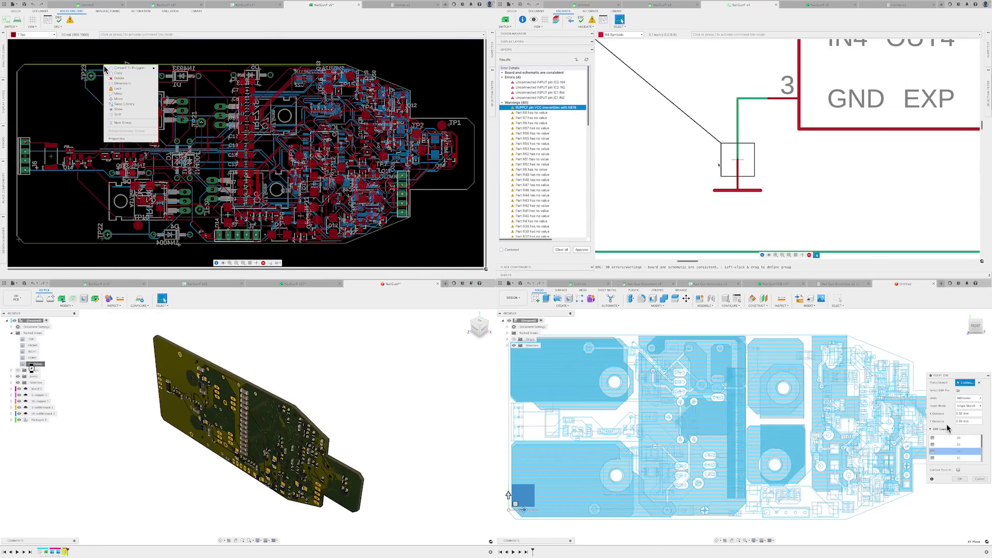
scroll(232, 413, "up", 5)
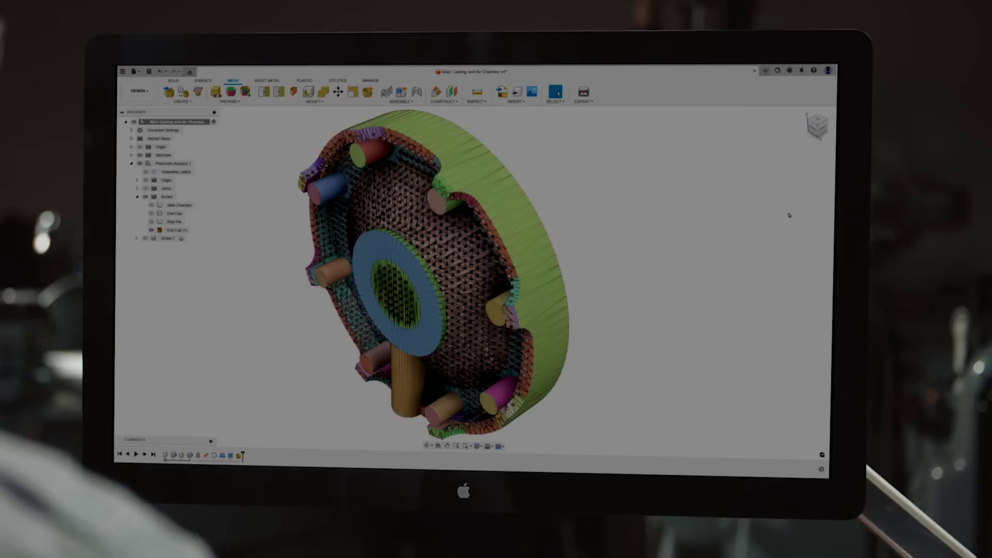
Select the outer rim face group and the central ring face group on the End Cap mesh body in turn.
left_click(537, 265)
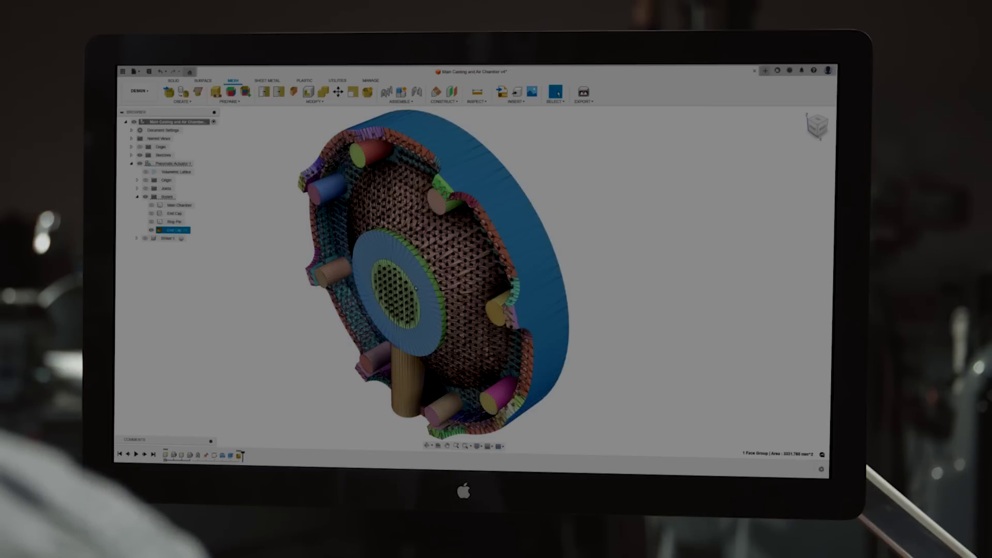
left_click(416, 288)
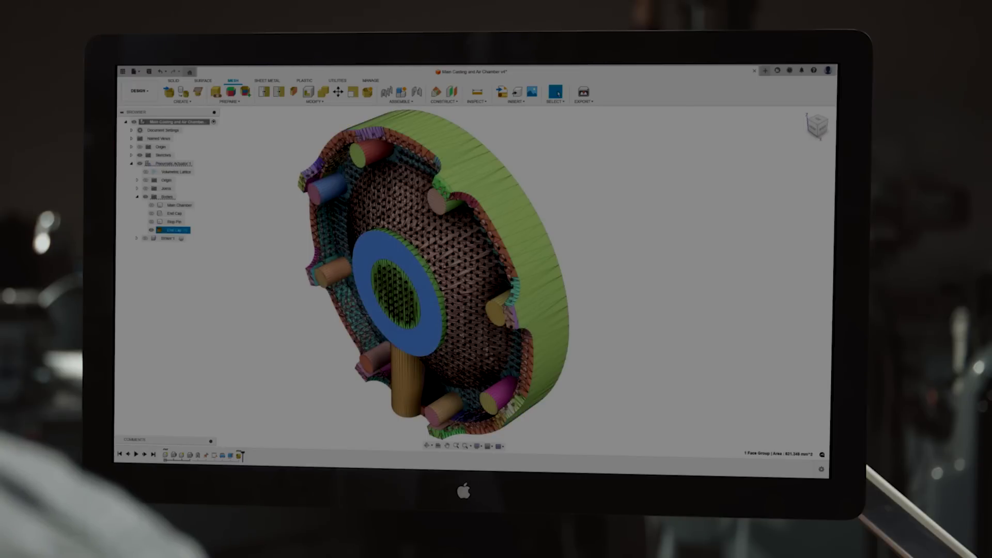
left_click(465, 222)
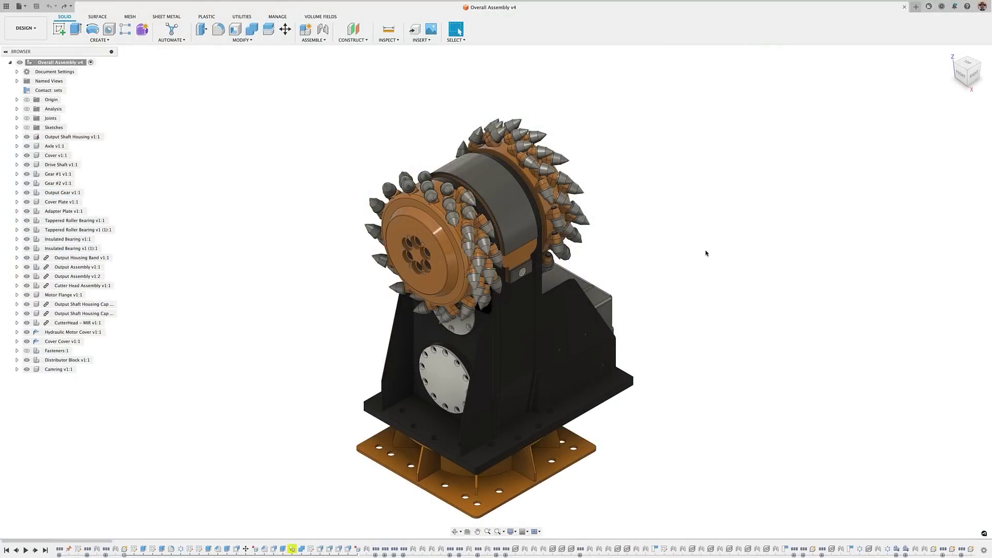
middle_click_drag(614, 262, 672, 251, "shift")
scroll(668, 249, "up", 5)
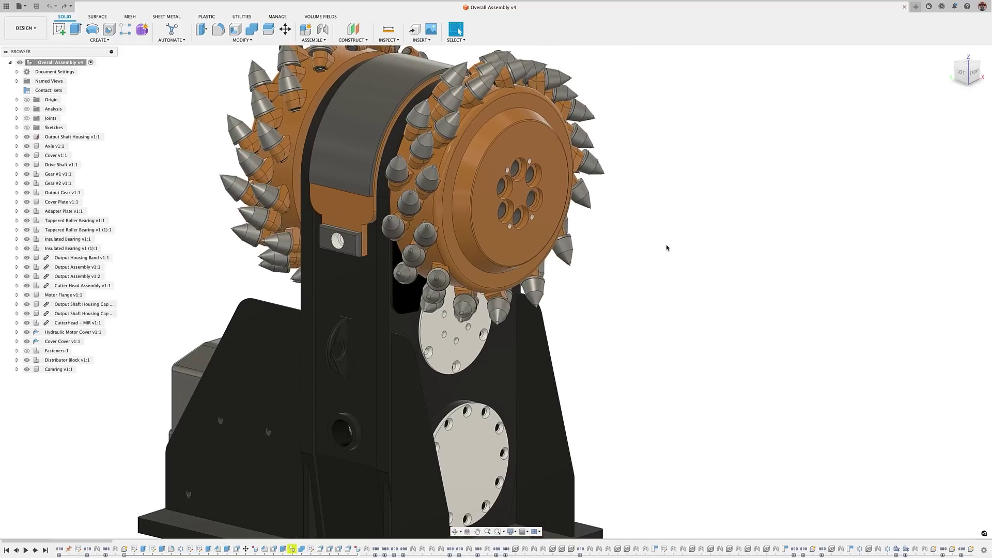
middle_click_drag(665, 243, 732, 342)
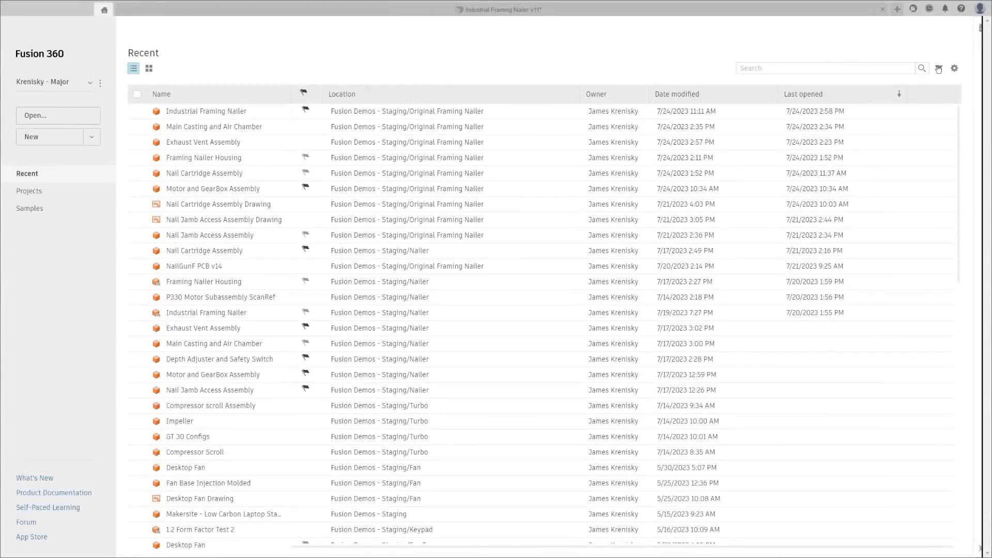
Filter the recent files to Fusion 360 drawings and drawing templates modified in the last 3 months.
left_click(939, 68)
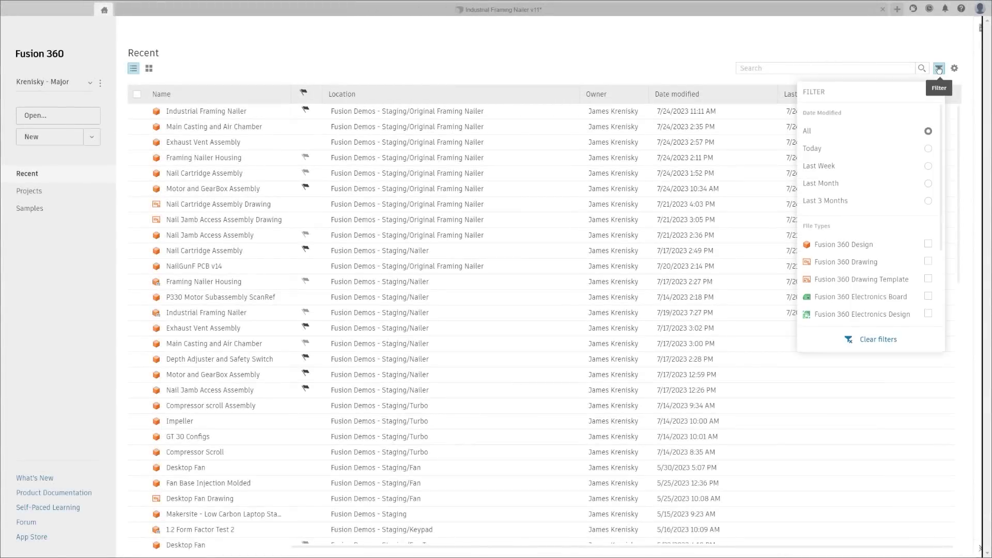
left_click(928, 184)
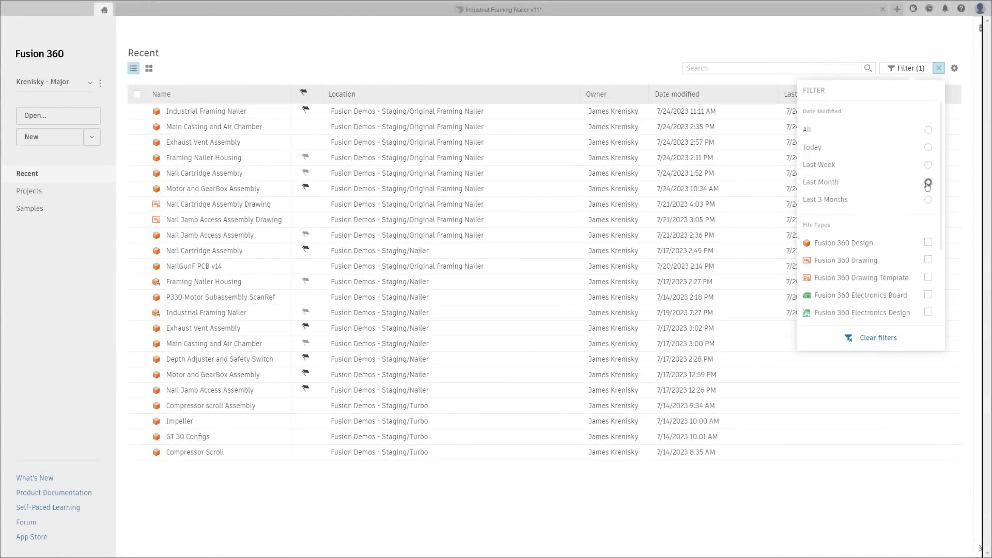
left_click(928, 261)
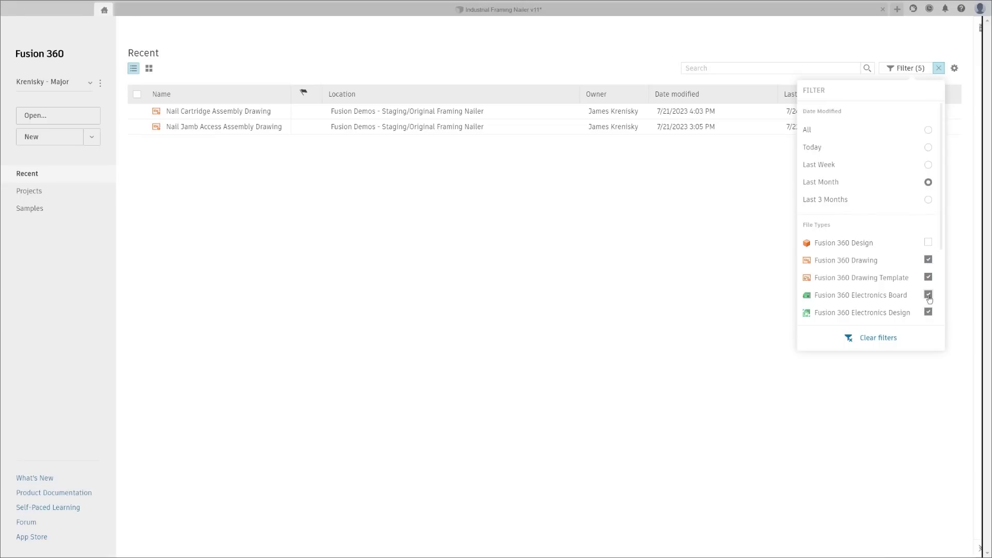
left_click(928, 200)
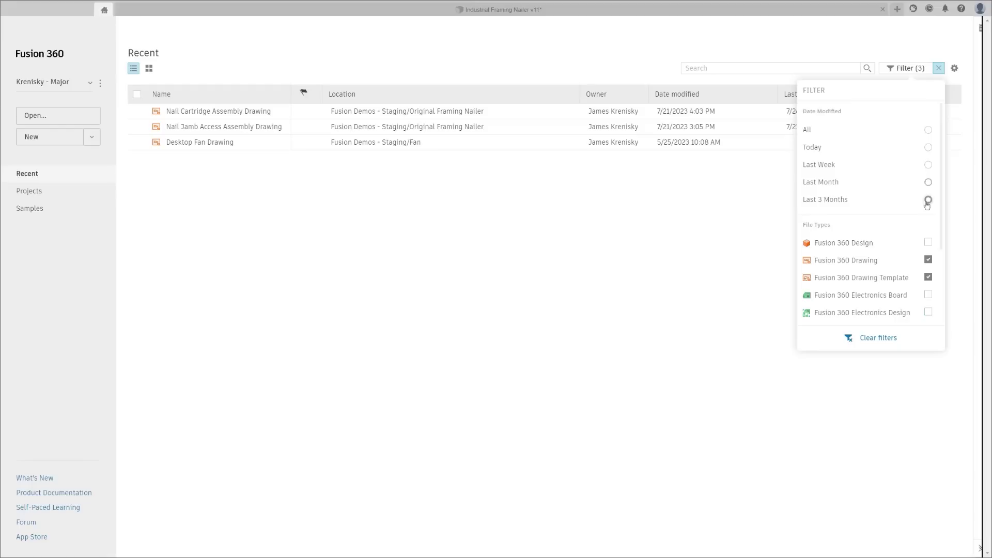
left_click(309, 56)
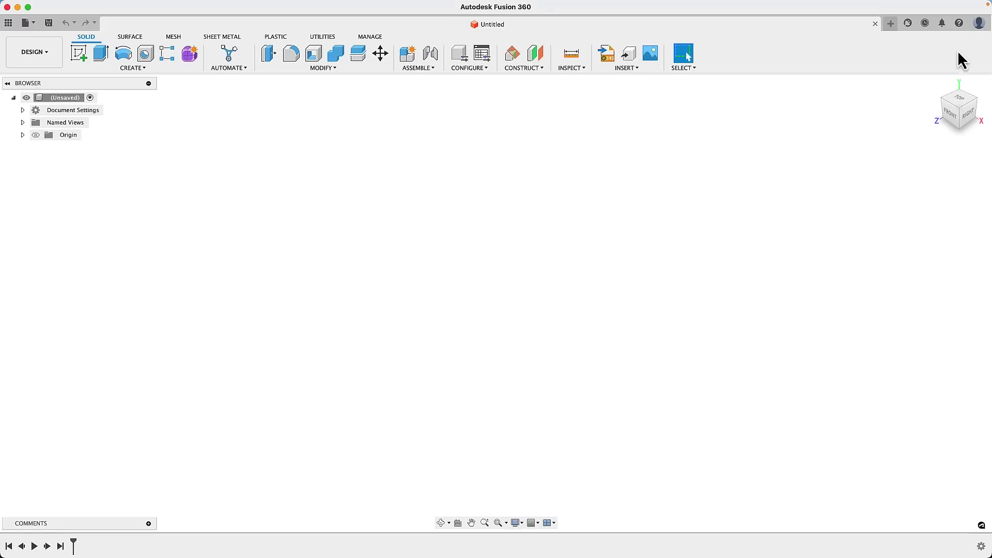
Set the default document preference to Electronics Design in the general preferences and close the program window.
left_click(979, 23)
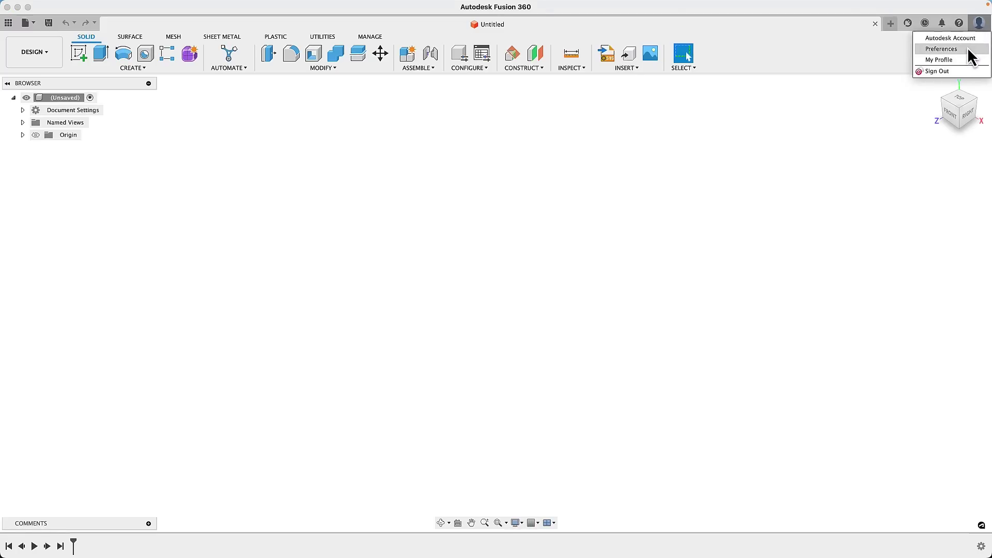
left_click(969, 50)
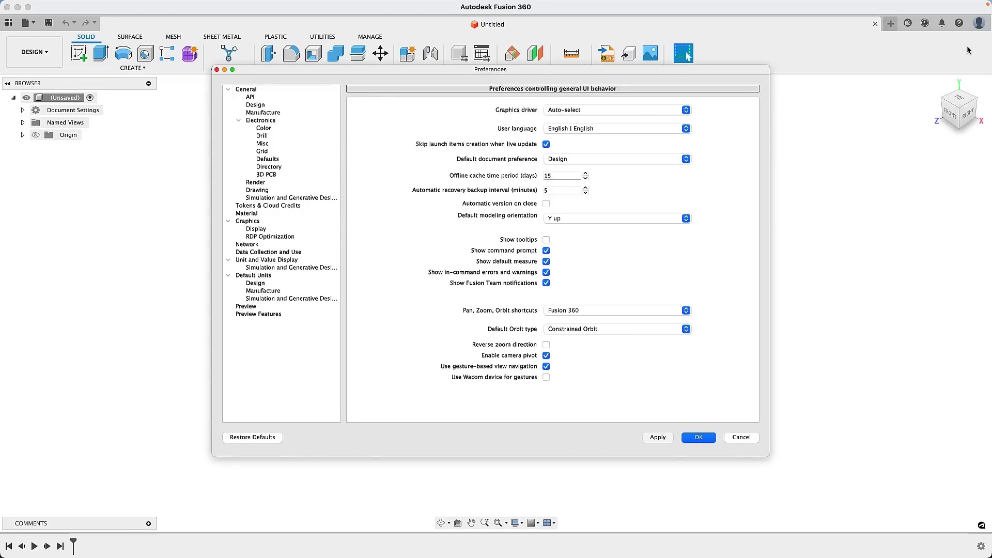
left_click(688, 161)
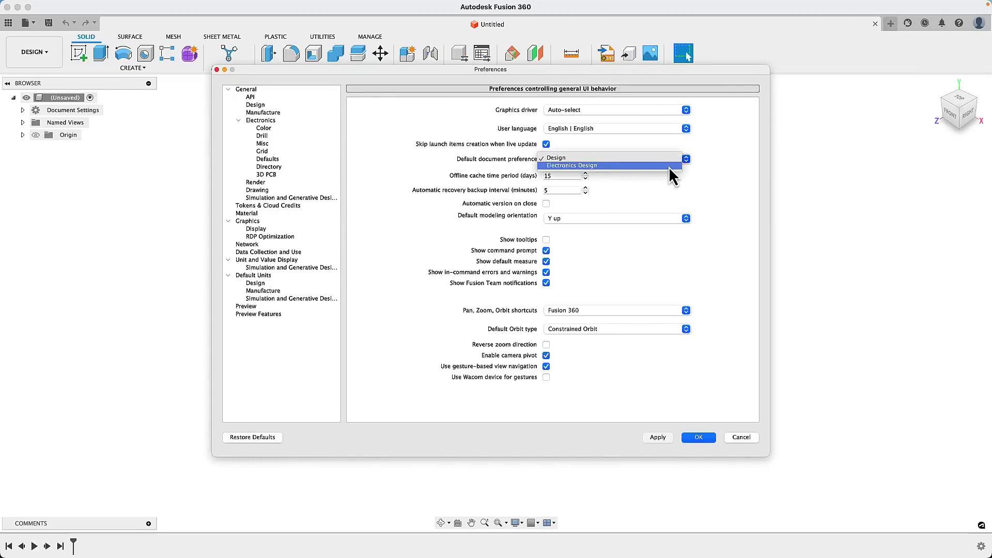
left_click(671, 166)
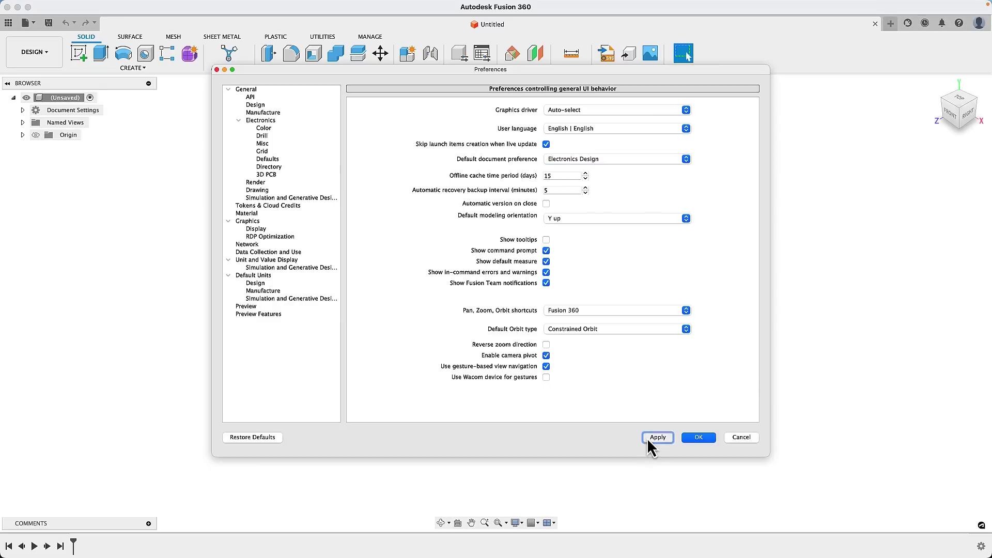
left_click(695, 440)
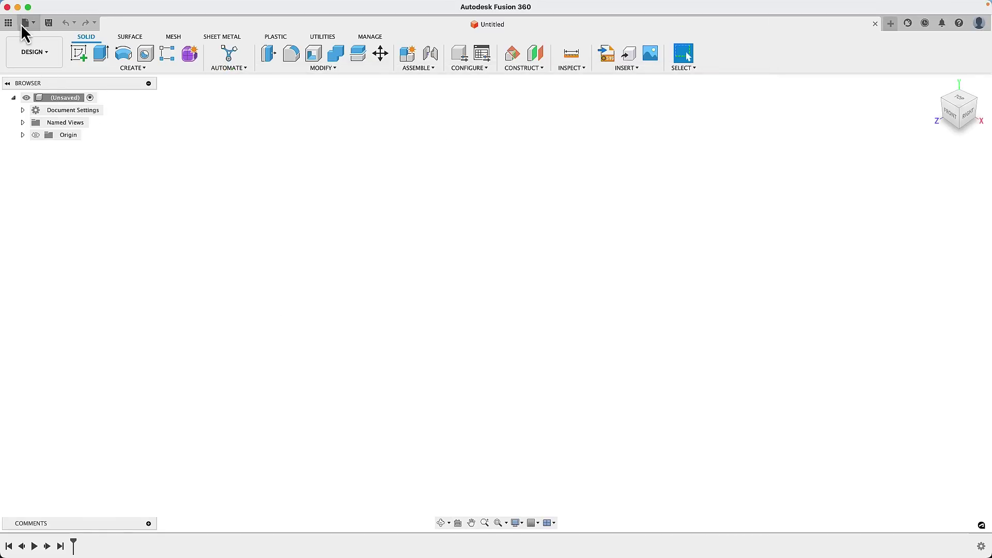
left_click(7, 7)
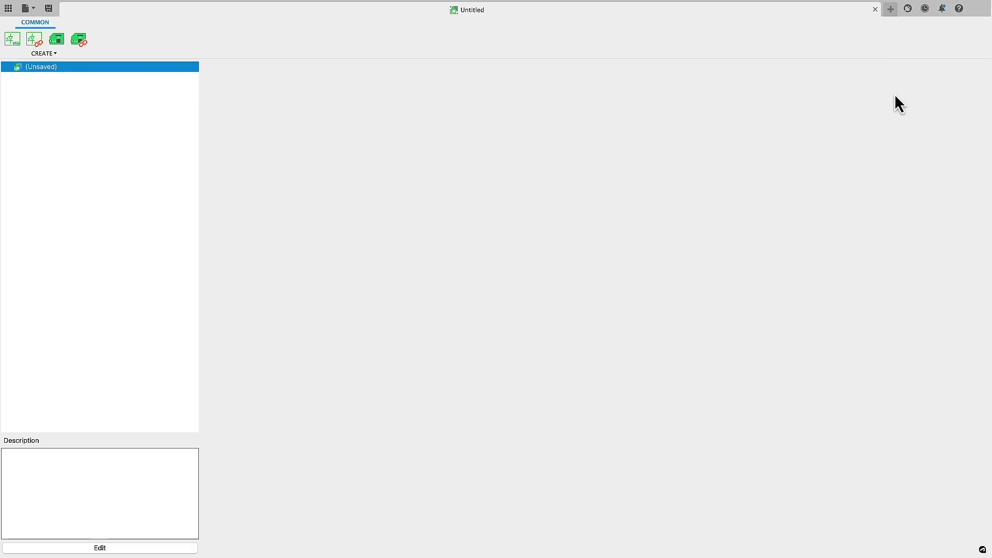
Create an additional new document of type Design and close it again.
left_click(892, 10)
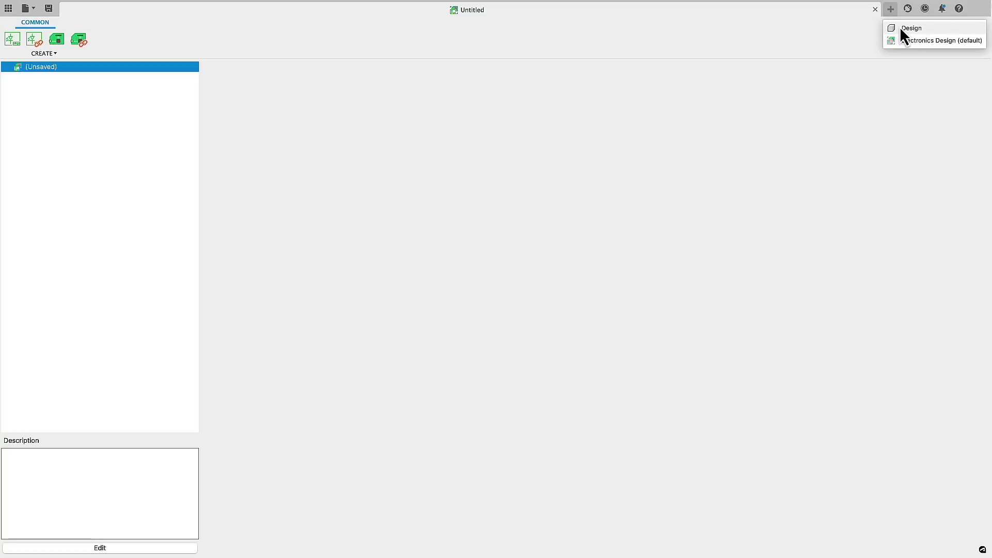
left_click(900, 27)
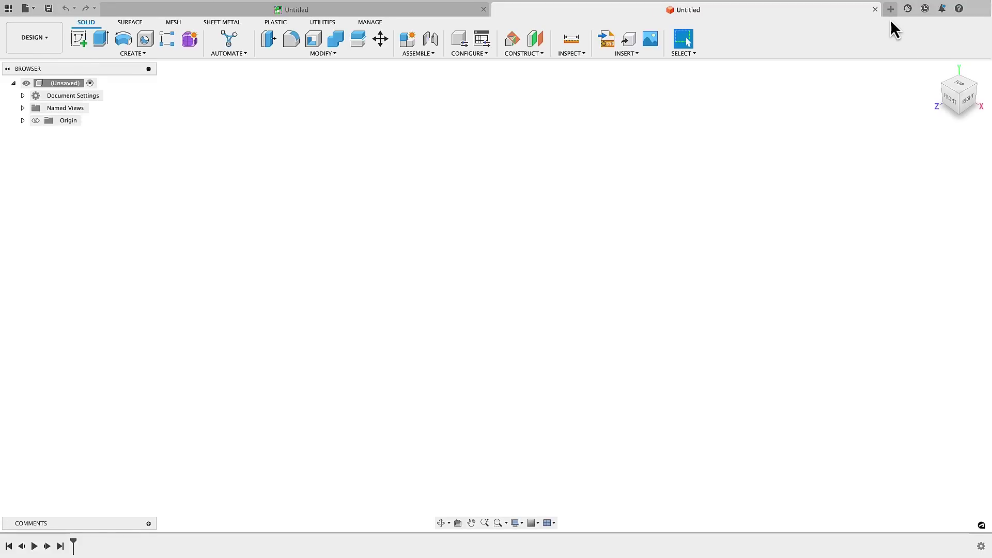
left_click(875, 10)
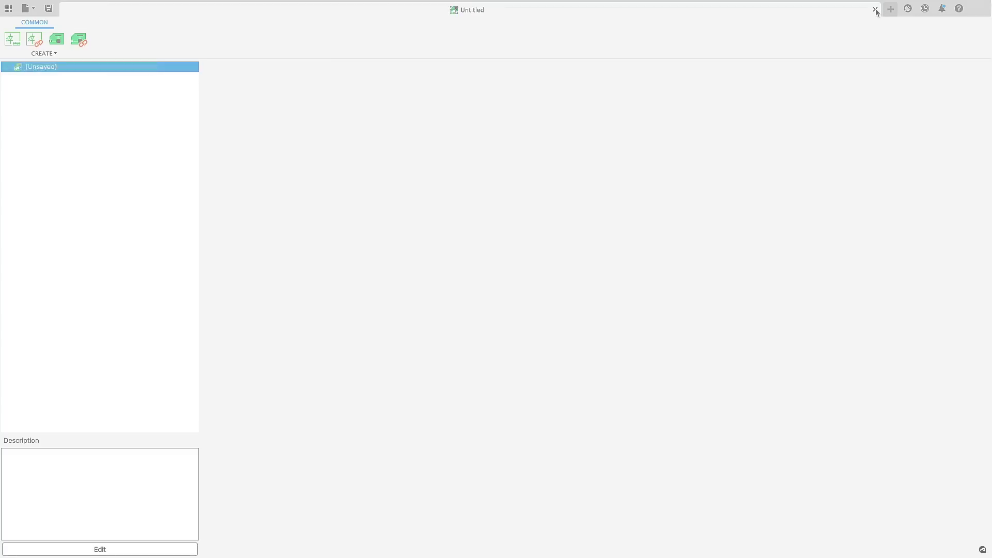
Generate the 3D PCB from the NailGunF board and show its TestPoints named view.
left_click(10, 14)
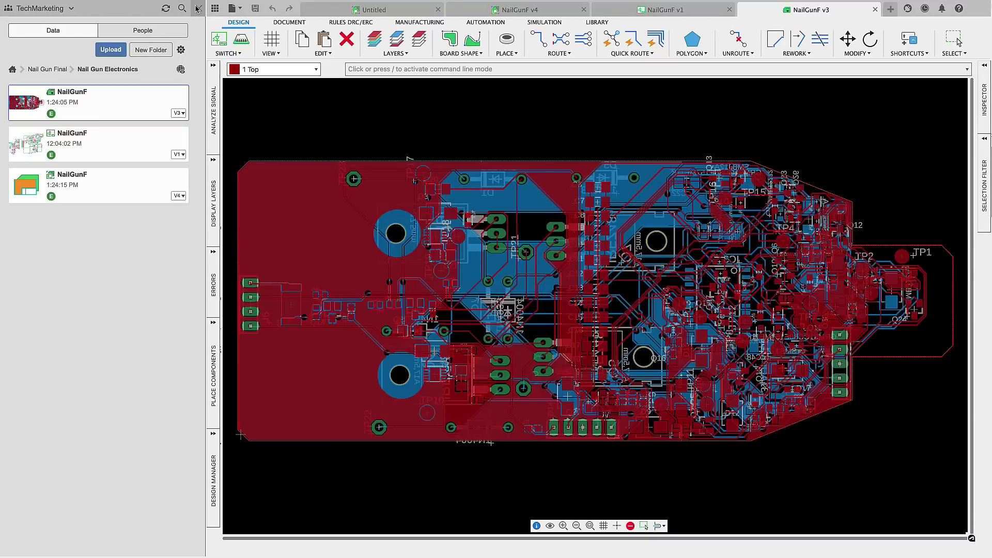
left_click(198, 8)
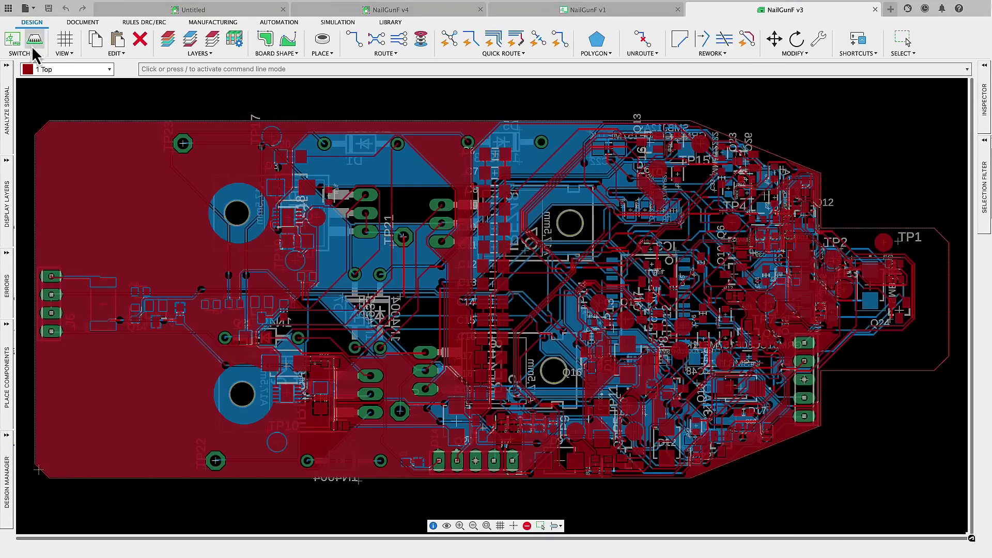
left_click(34, 39)
left_click(901, 519)
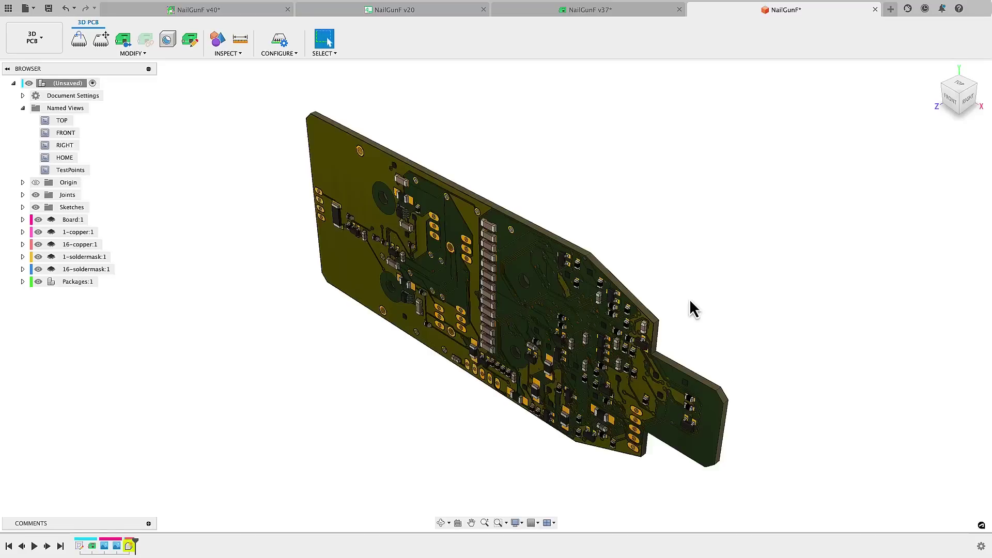
double_click(64, 170)
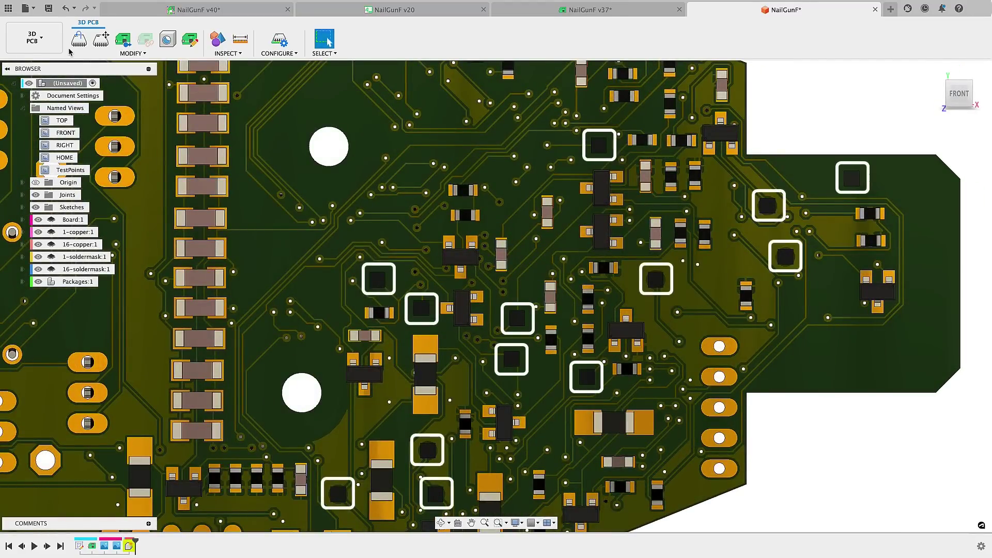
Return to the NailGunF board and open the NailGunF v27 library from the Library Files and Models folder of the Nail Gun Final project.
left_click(544, 11)
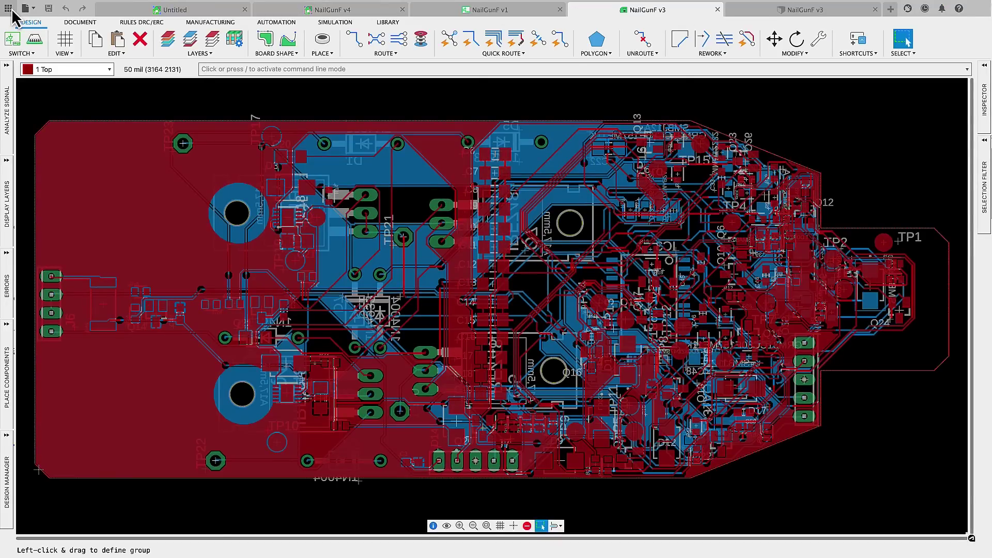
left_click(8, 9)
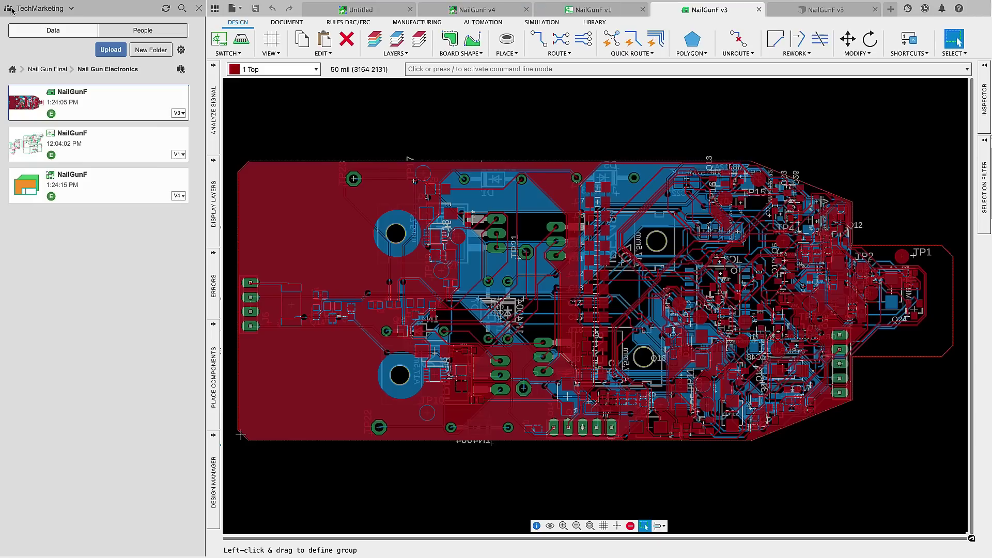
left_click(52, 72)
left_click(66, 147)
double_click(67, 144)
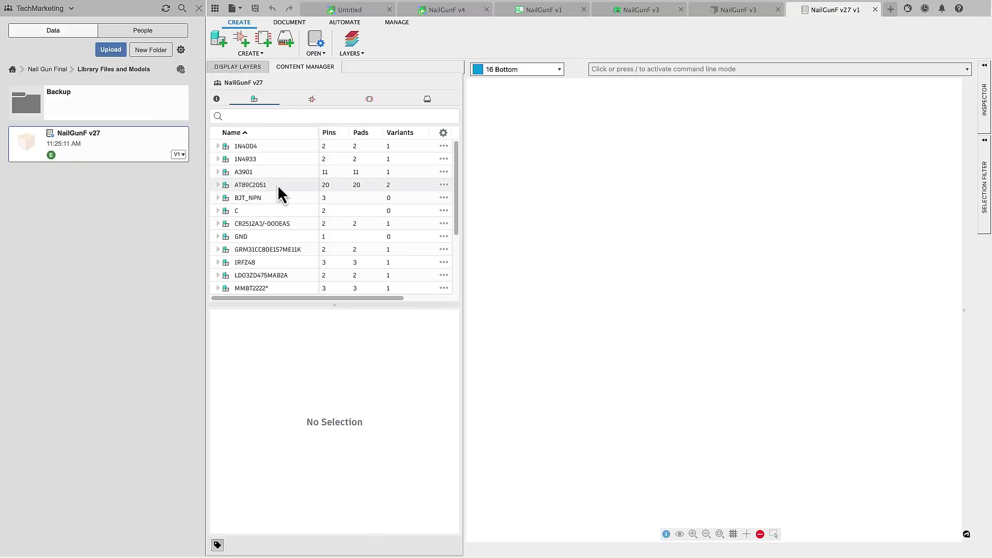
Turn off Use Placeholder for the B1,27 test pad footprint in the library.
left_click(370, 99)
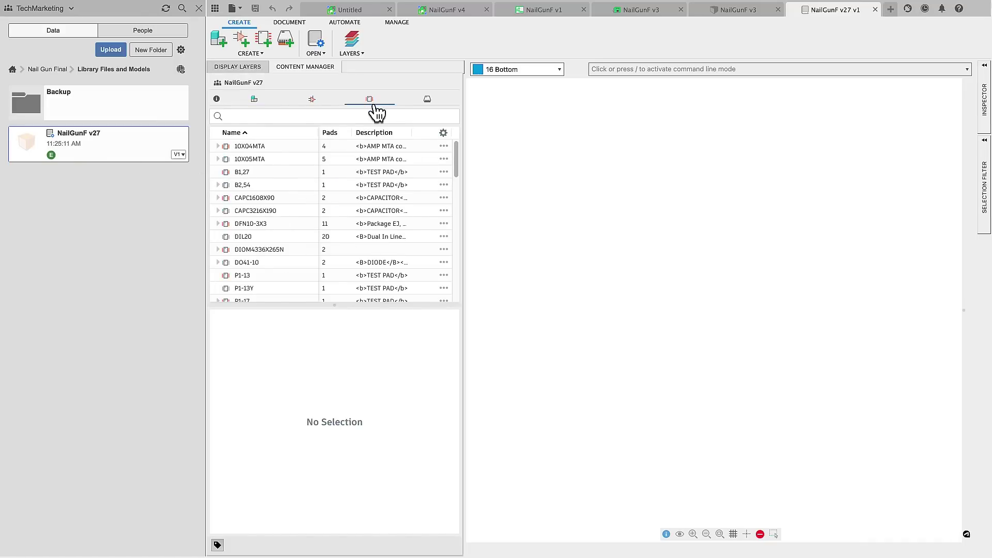
left_click(274, 174)
right_click(274, 174)
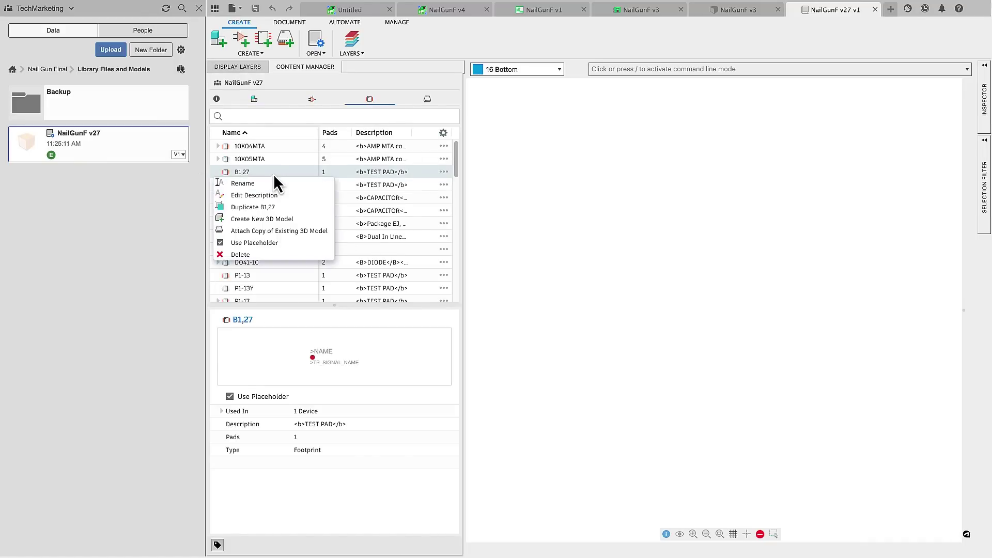
left_click(222, 246)
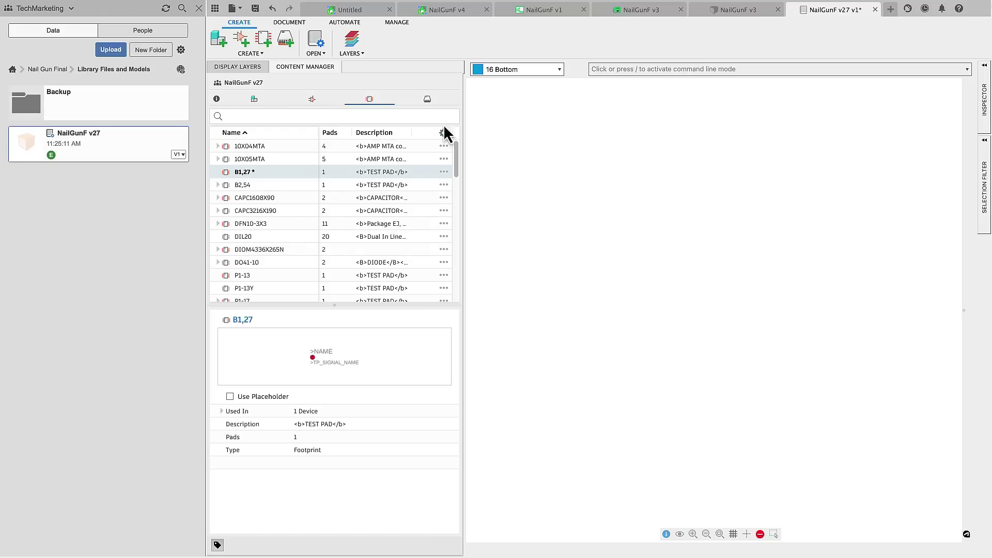
Update the NailGunF v3 board design from all of its libraries.
left_click(627, 13)
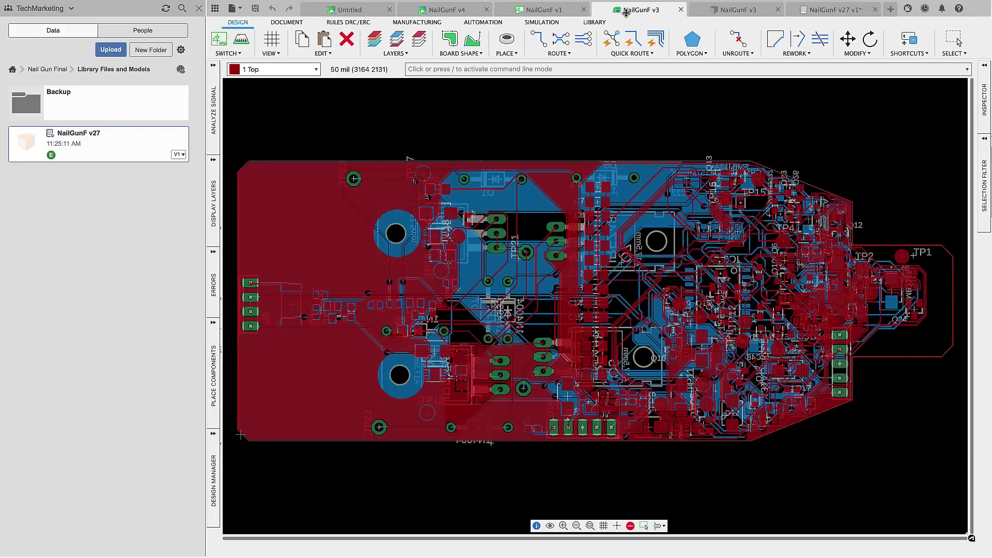
left_click(599, 23)
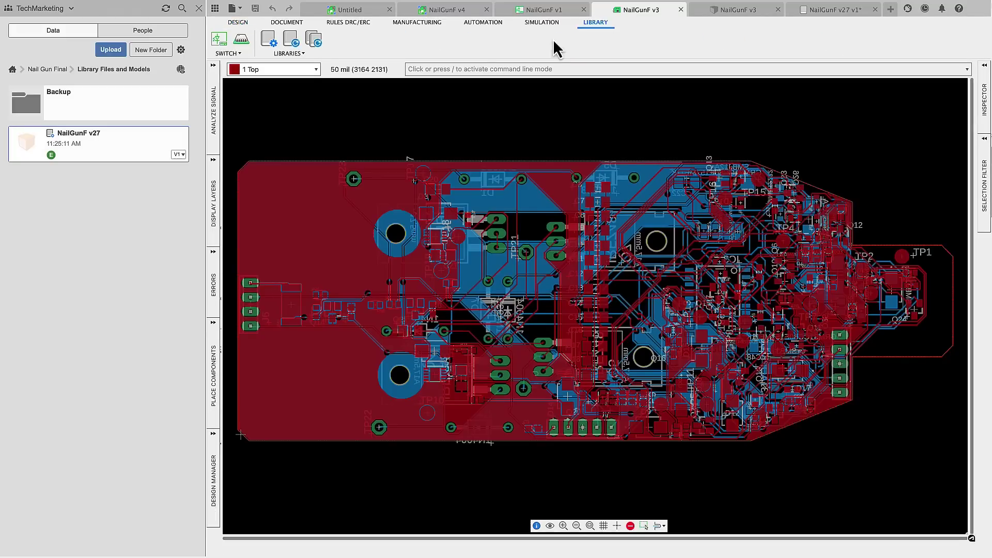
left_click(313, 40)
Switch from the updated NailGunF board to its 3D PCB to bring the out-of-sync documents together.
left_click(31, 22)
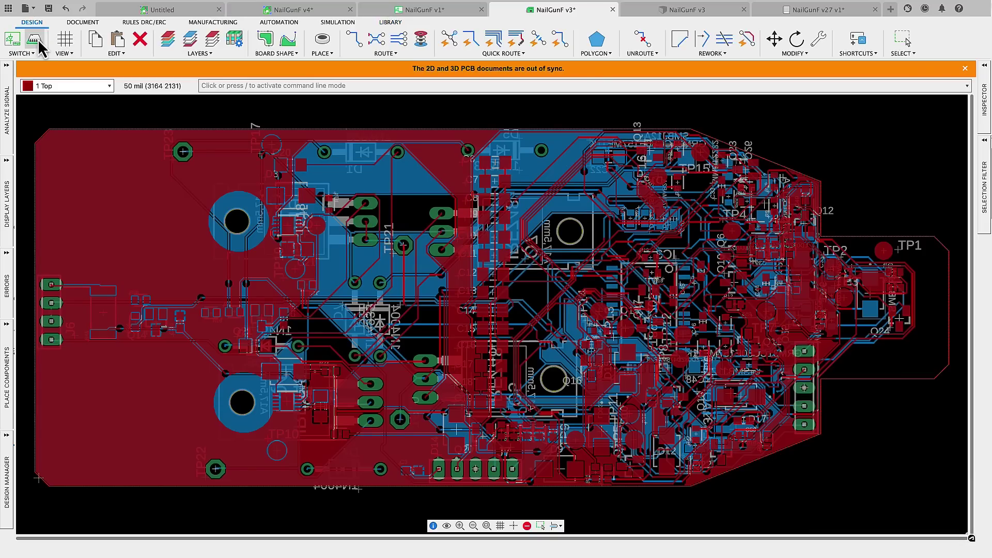
left_click(34, 41)
left_click(904, 523)
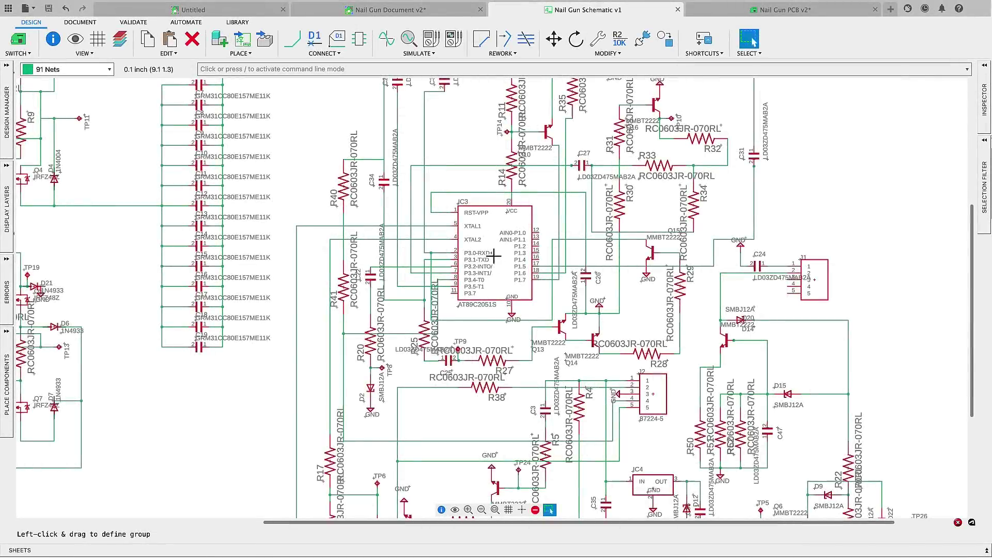
Try to open the library component of the AT89C2051S chip IC3 from the Nail Gun Schematic.
right_click(494, 256)
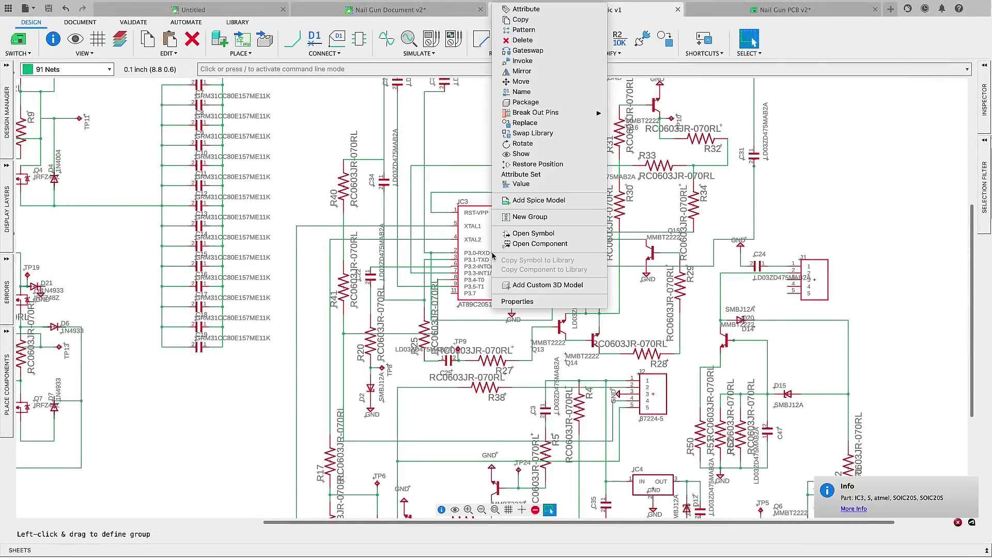
left_click(532, 244)
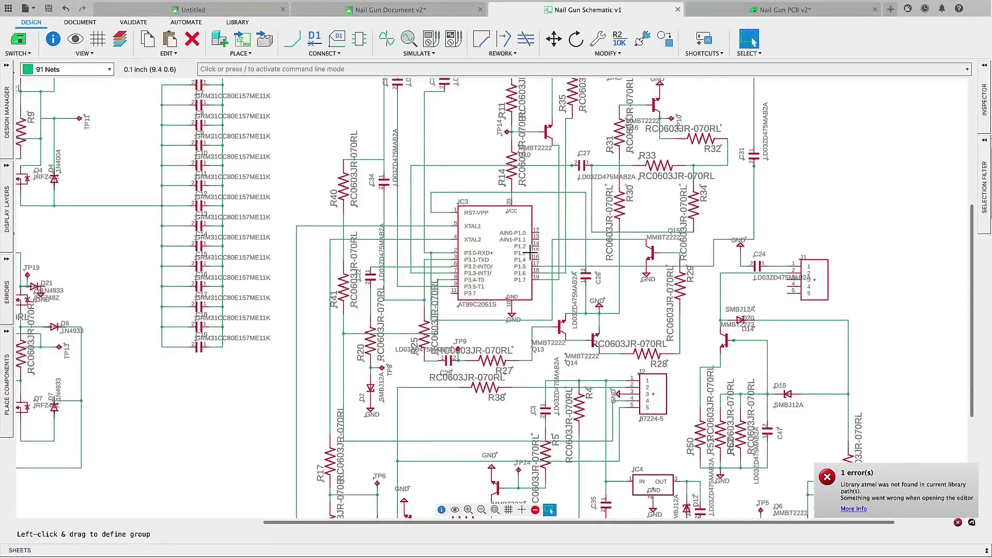
Export all of the schematic's libraries merged into one library, including only the footprints used in the design.
left_click(238, 22)
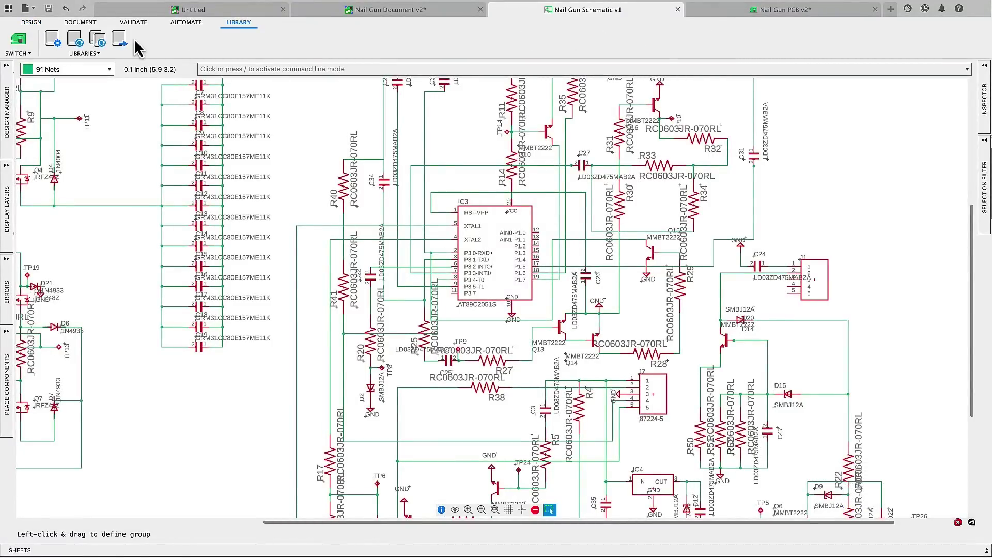
left_click(119, 40)
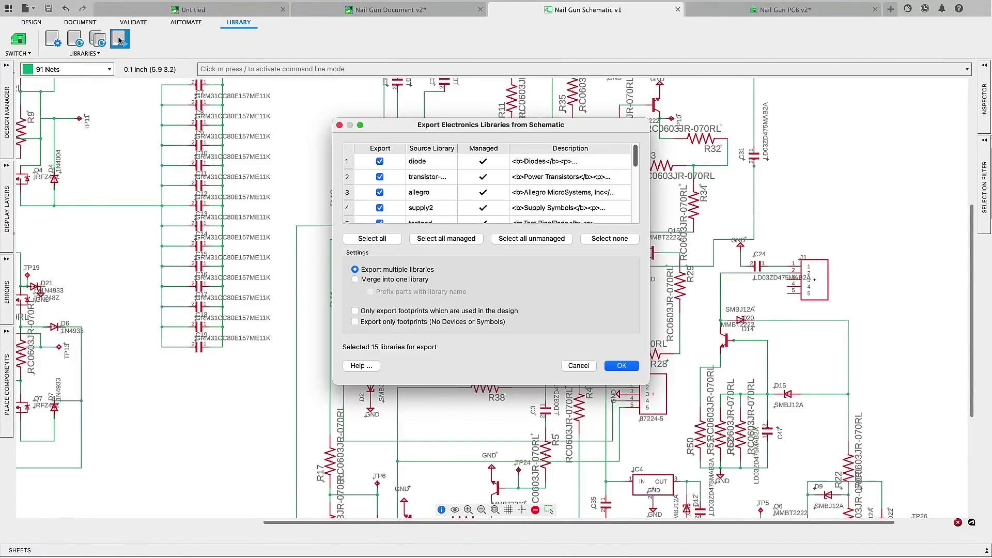
left_click(355, 279)
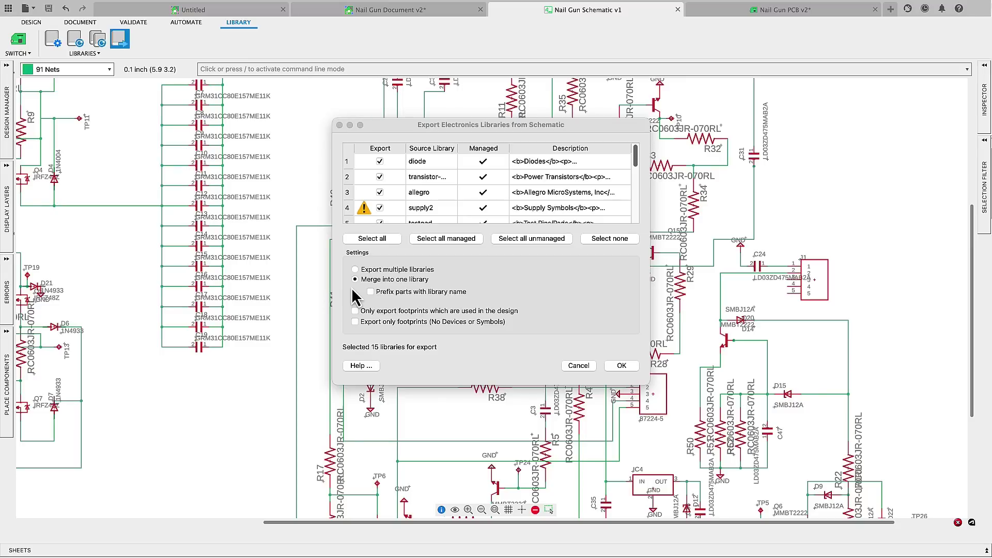
left_click(355, 311)
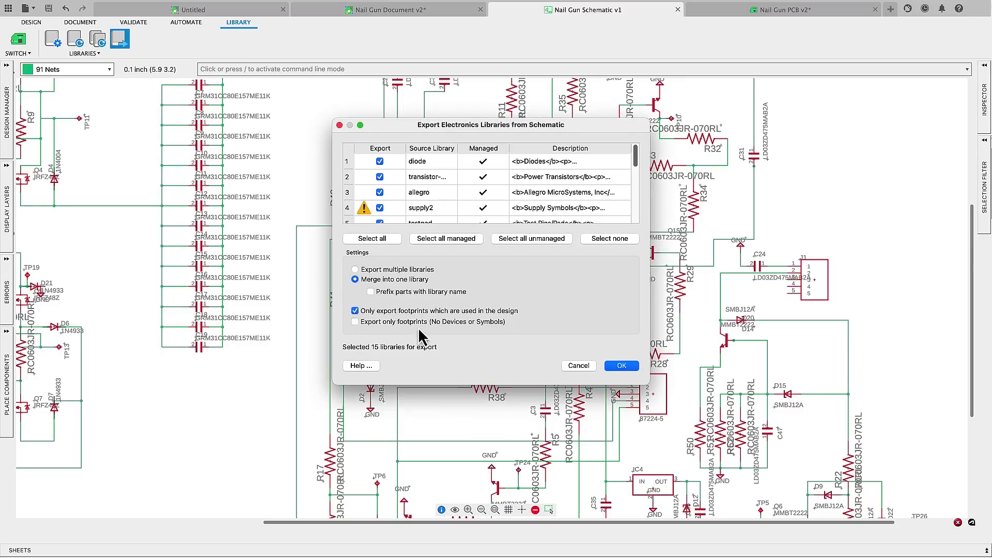
left_click(622, 365)
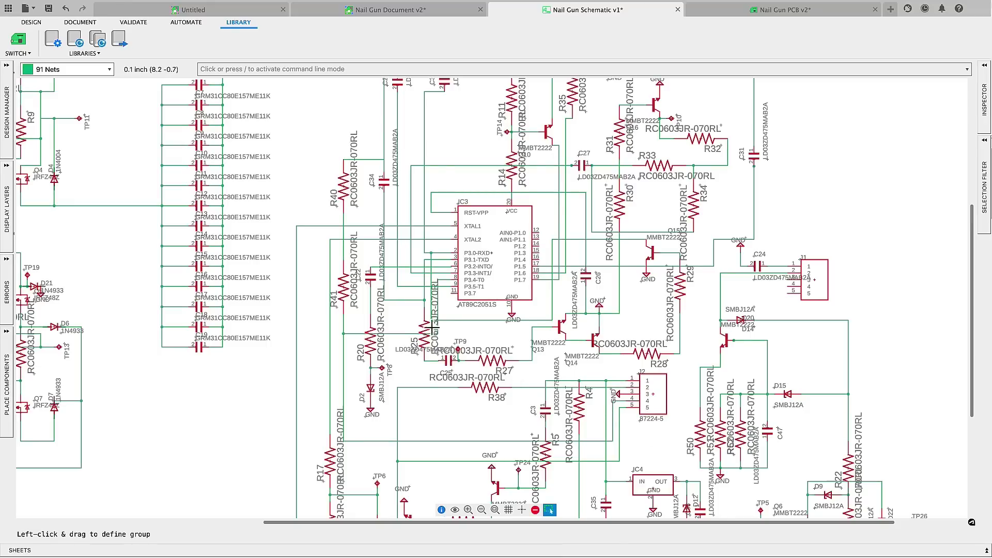
Open the exported Nail Gun Schematic v1 library from the EAGLE Files folder and preview its 87224-5 component.
left_click(9, 9)
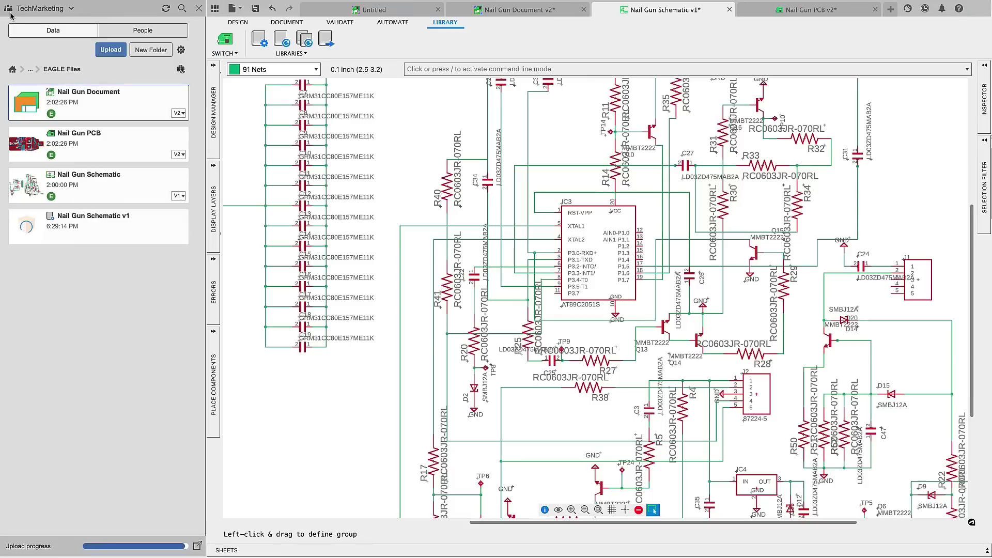
double_click(96, 237)
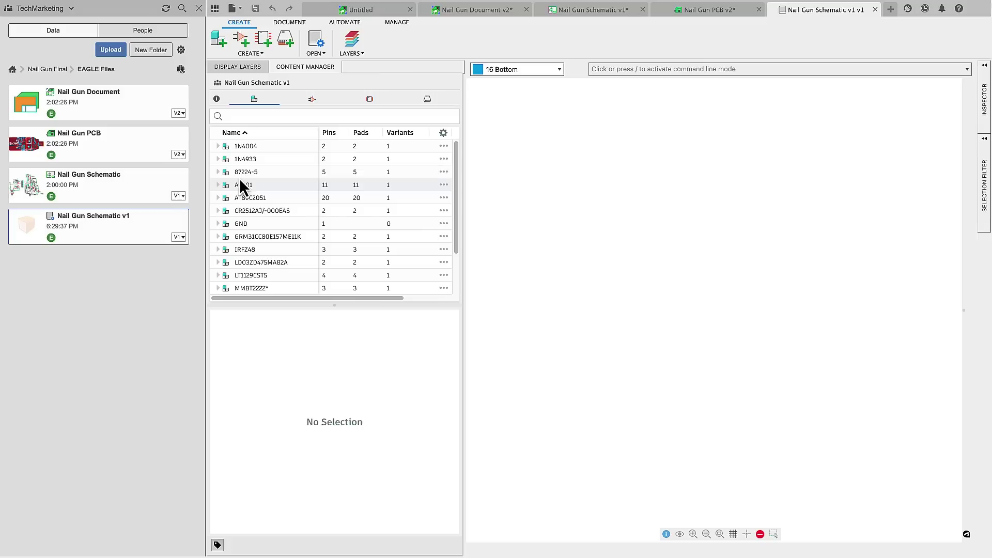
left_click(257, 174)
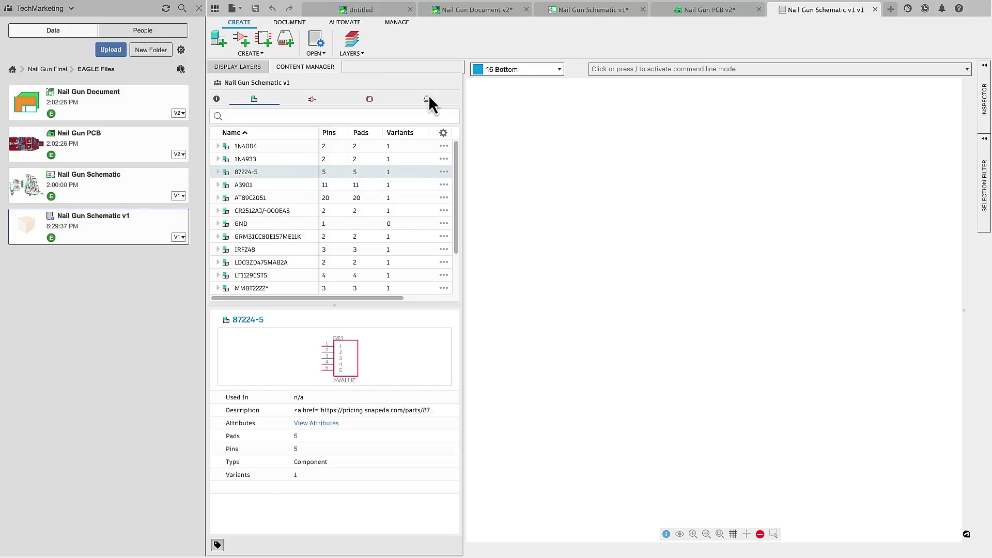
Back in the Nail Gun Schematic, swap IC3's atmel library for the Nail Gun Schematic v1 library.
left_click(599, 11)
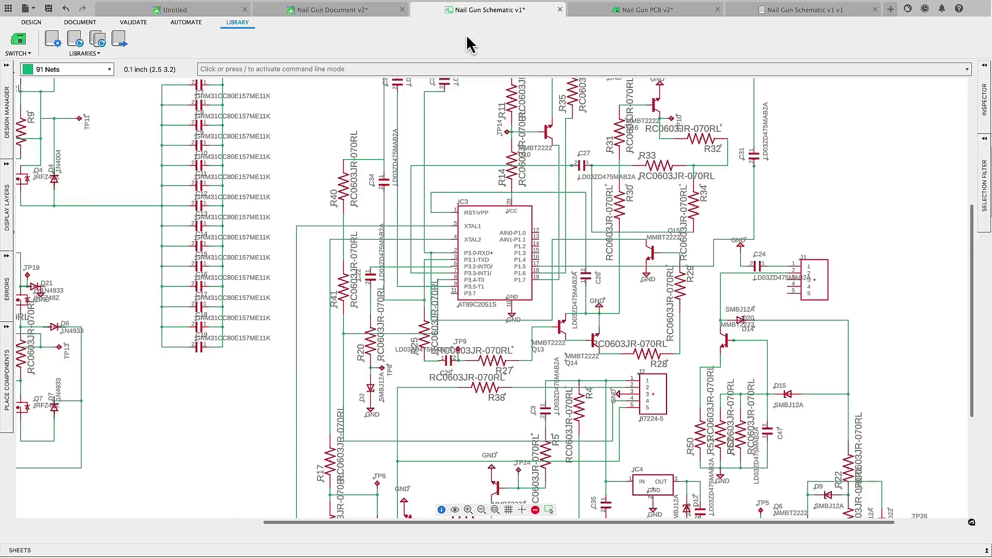
key("g")
right_click(494, 257)
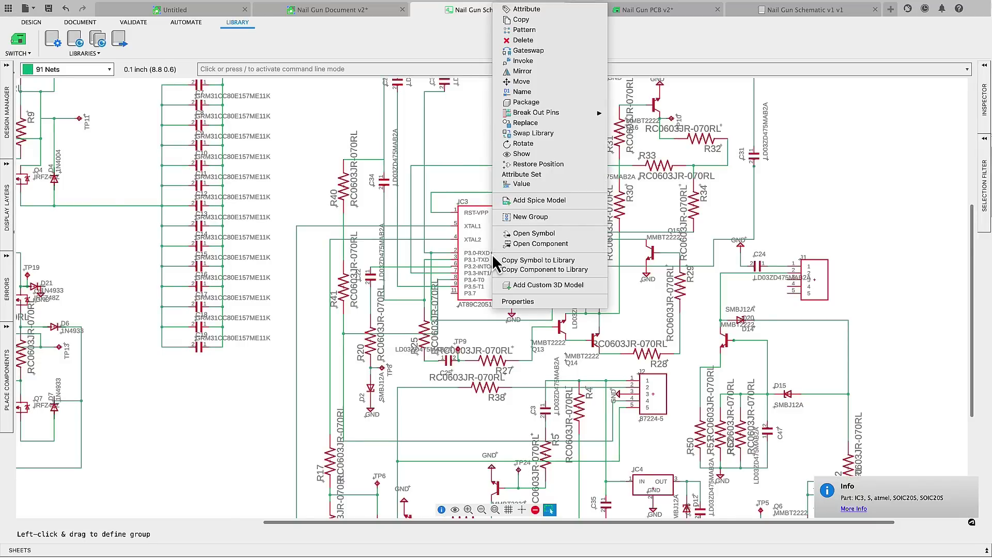
left_click(533, 134)
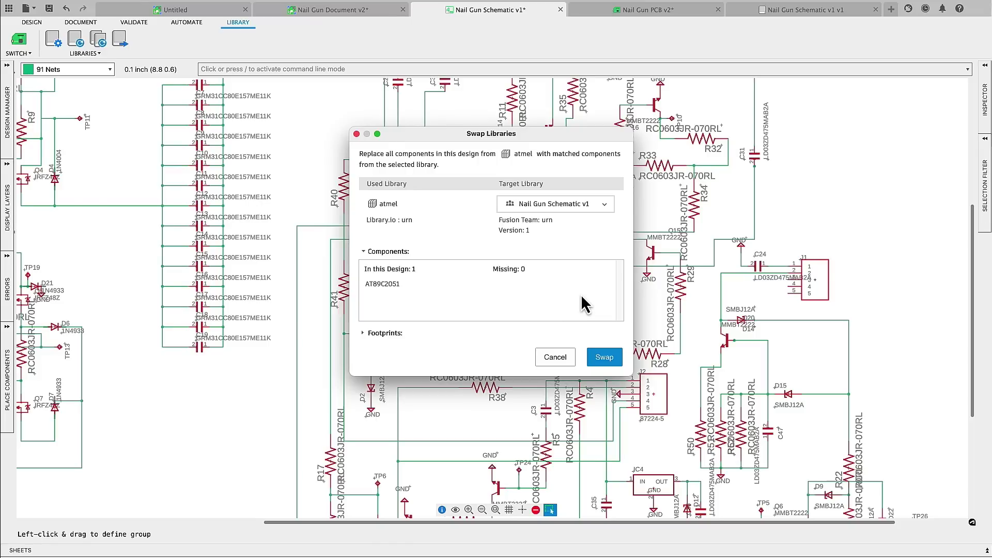
left_click(603, 362)
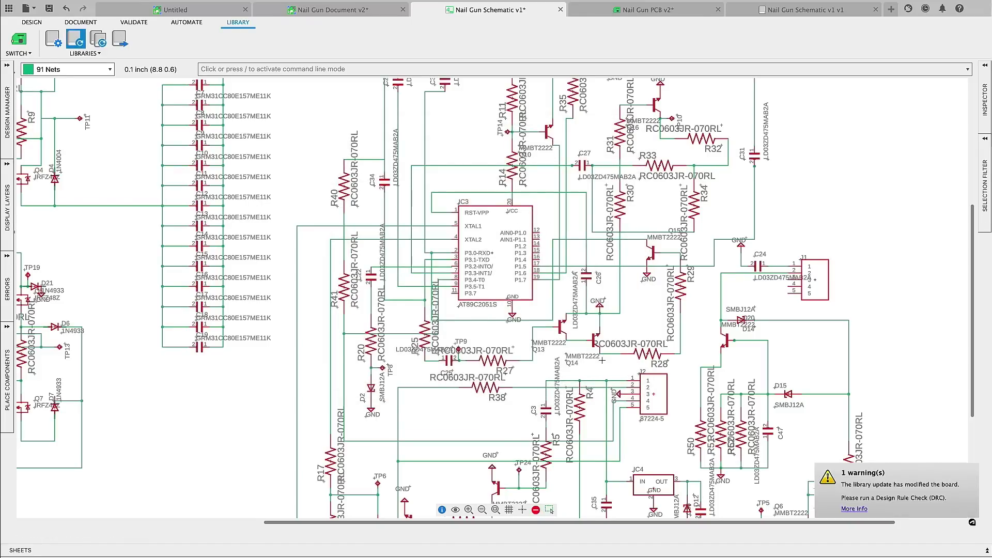
Open IC3's component in its newly assigned Nail Gun Schematic v1 library.
left_click(550, 510)
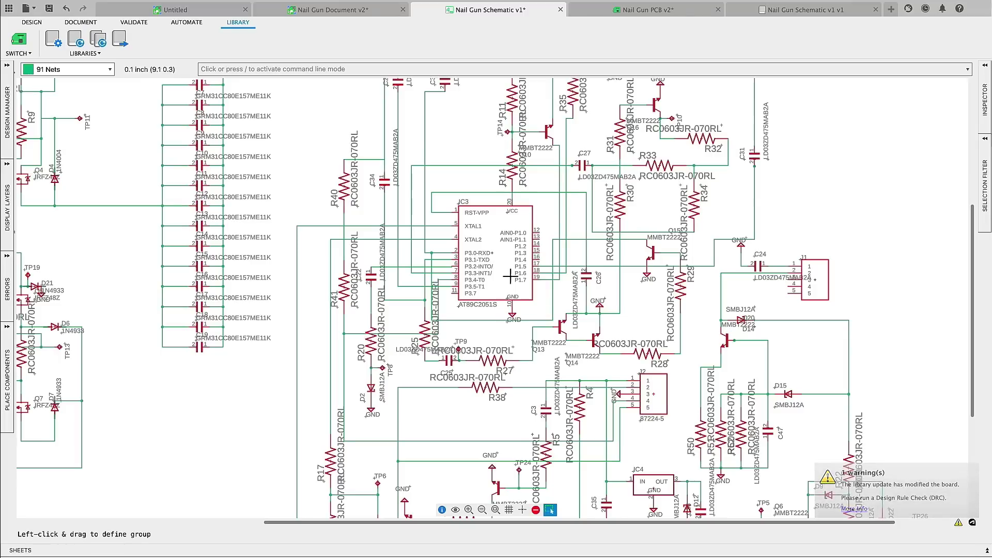
right_click(494, 255)
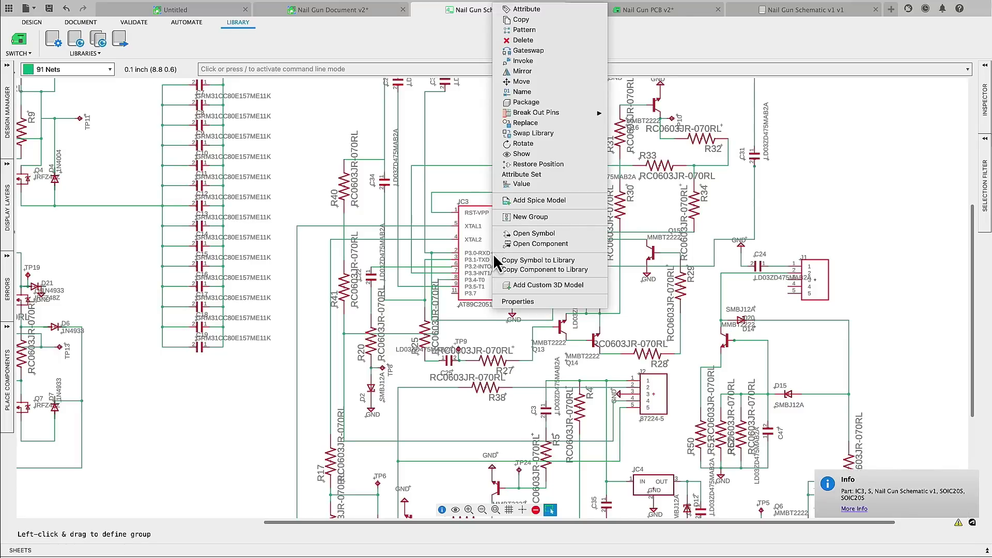
left_click(517, 244)
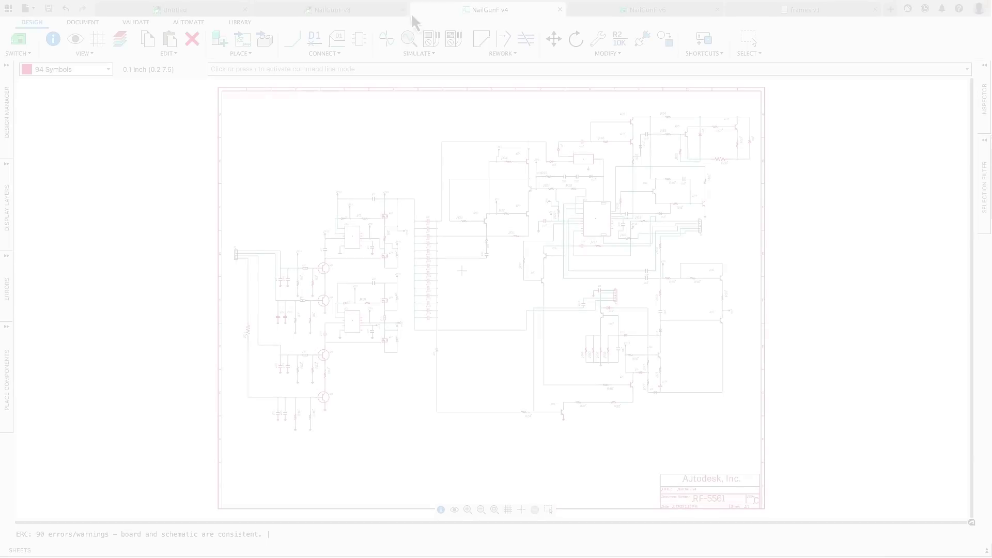
Run the electrical rule check on the NailGunF v4 schematic and locate the unconnected INPUT pin errors on IC1 and IC2.
left_click(139, 24)
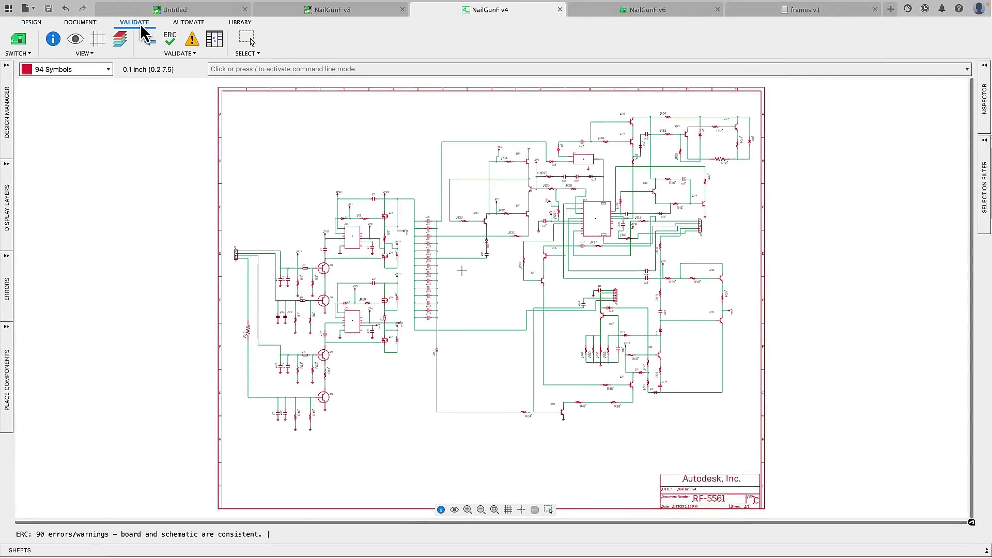
left_click(171, 39)
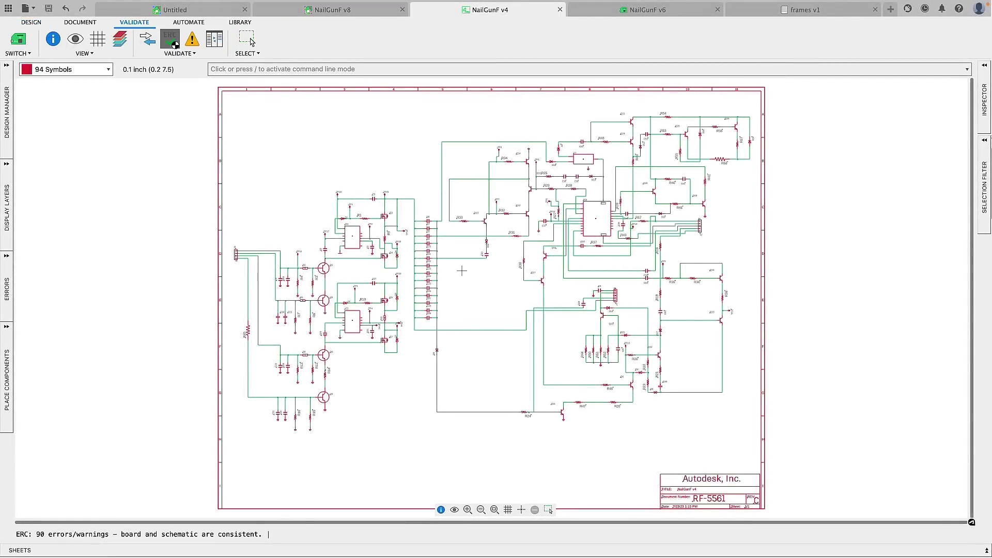
left_click(116, 163)
left_click(116, 175)
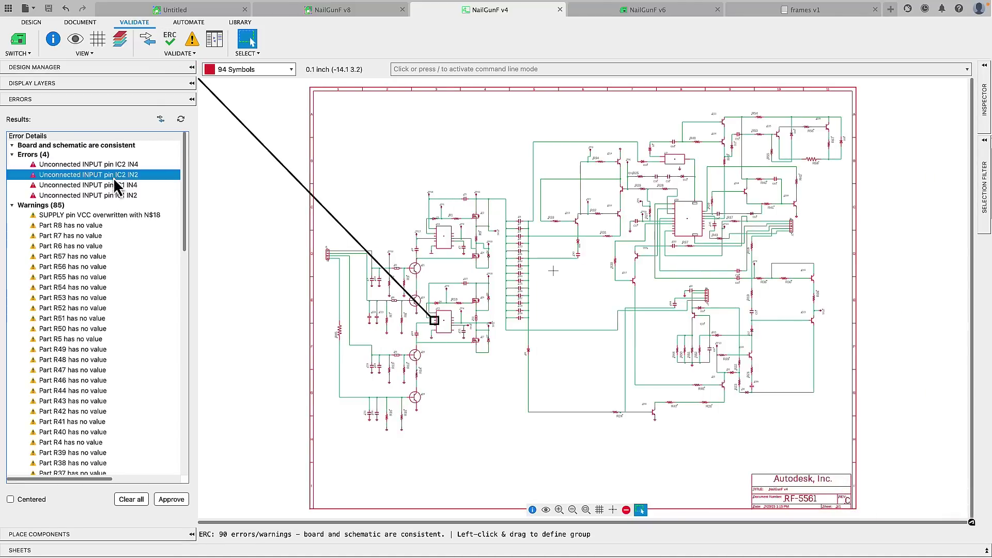
left_click(115, 185)
left_click(114, 196)
Locate the VCC supply pin warning and replace the flagged supply symbol at GND pin 3 with a copy of C1's ground symbol.
left_click(110, 214)
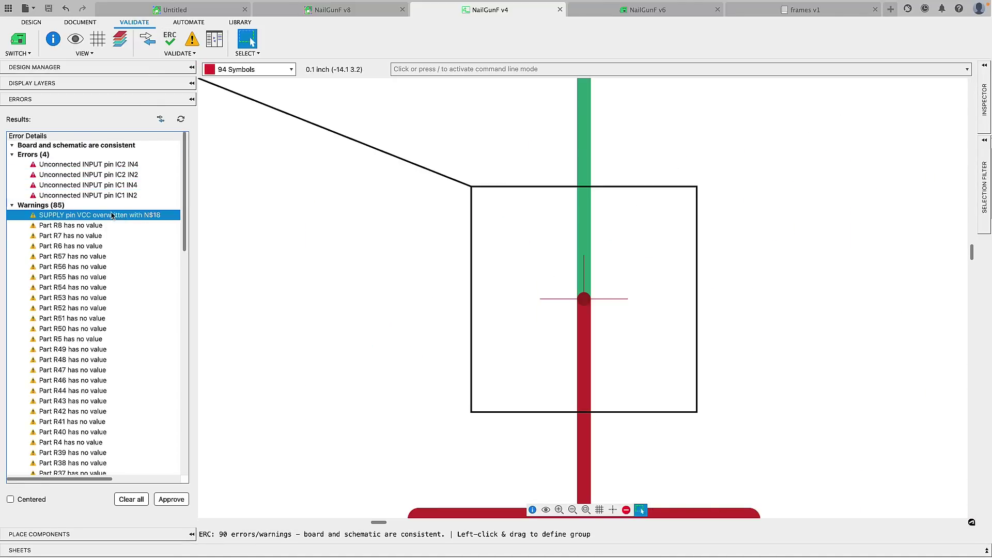
scroll(445, 327, "down", 10)
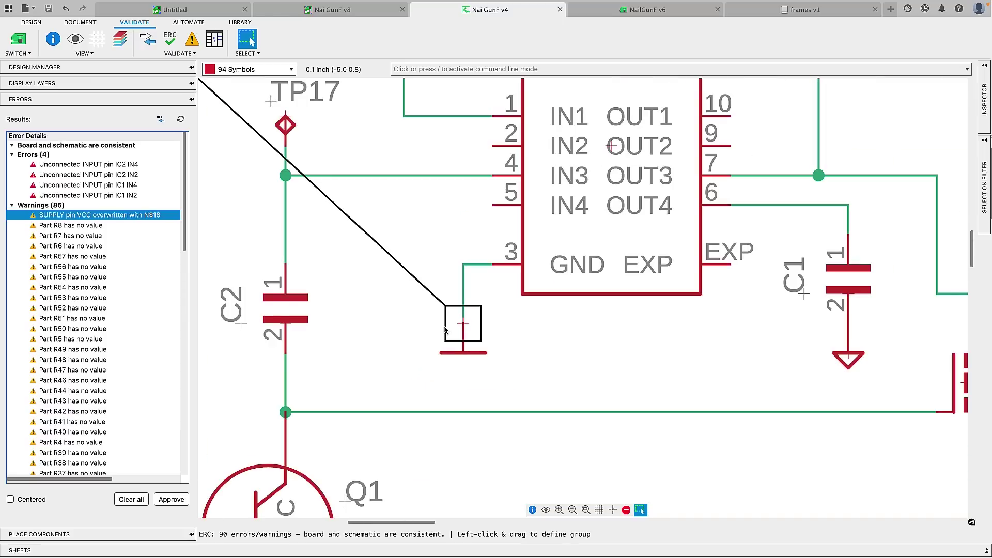
left_click(31, 22)
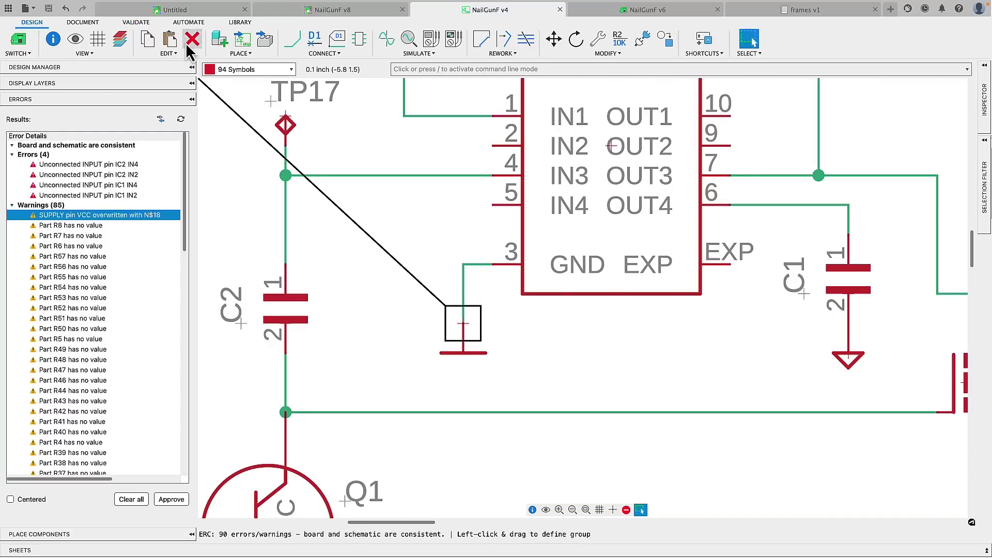
left_click(192, 39)
left_click(463, 336)
left_click(148, 39)
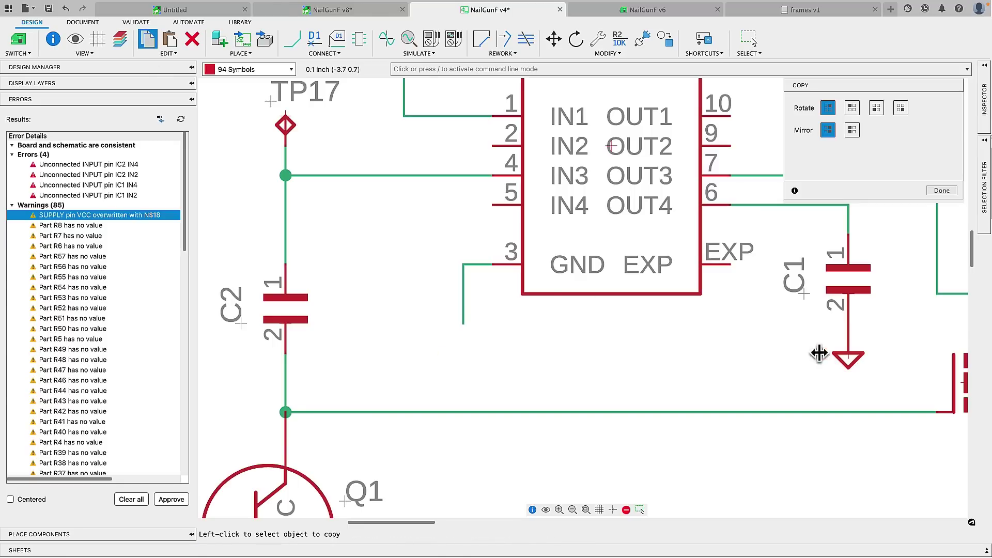
left_click(848, 360)
left_click(464, 362)
left_click(571, 274)
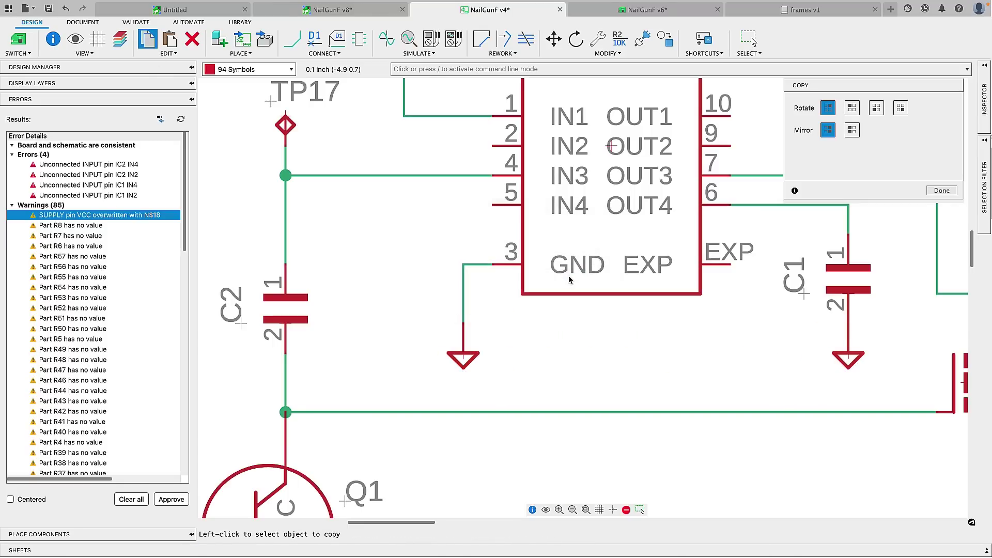
Refresh the electrical rule check results for the edited schematic.
left_click(181, 120)
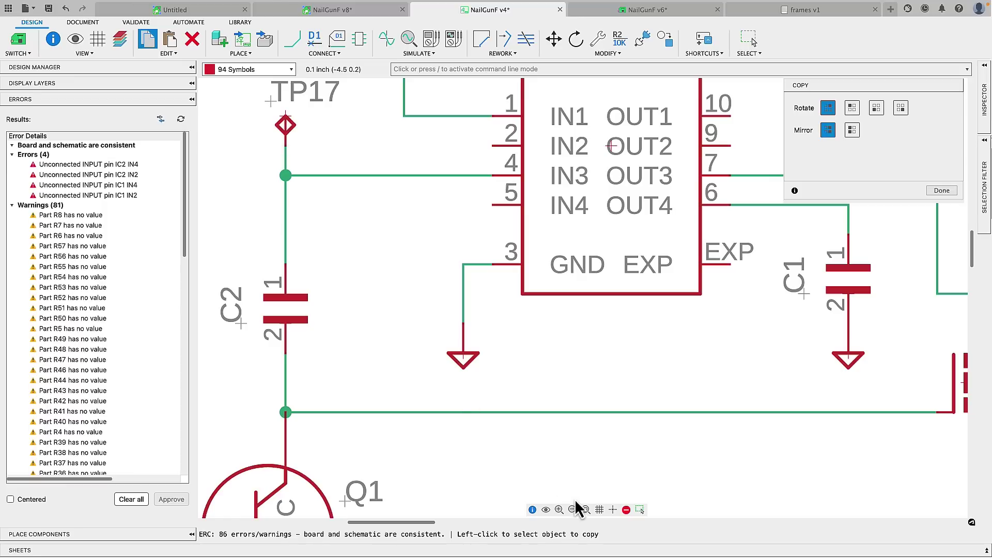
left_click(585, 509)
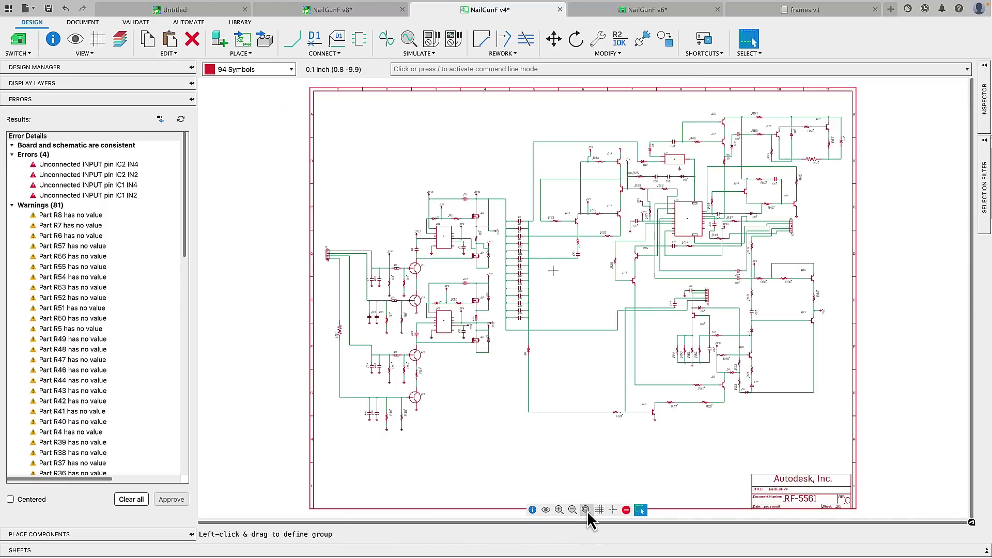
Switch to the NailGunF v6 board and hide all of its polygon pour fills.
left_click(645, 15)
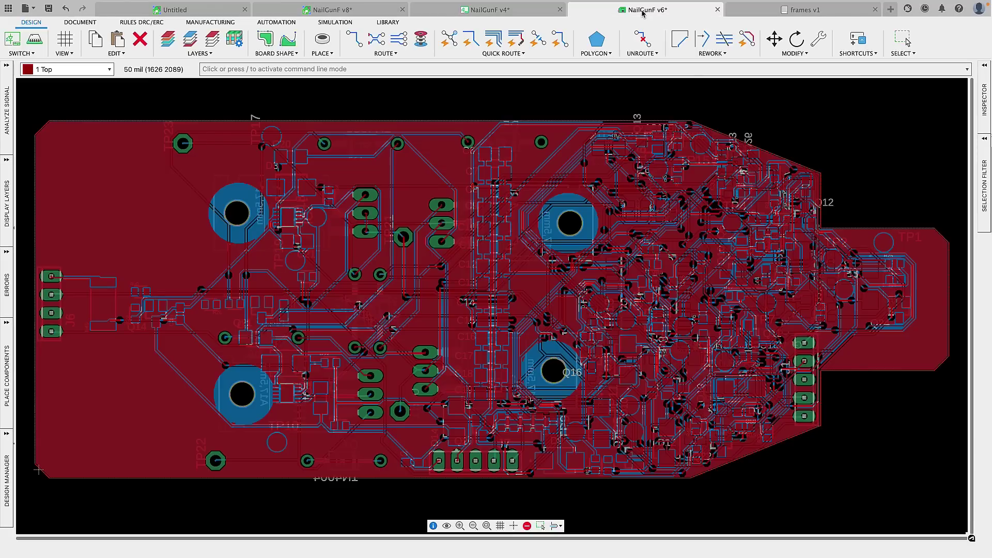
left_click(608, 55)
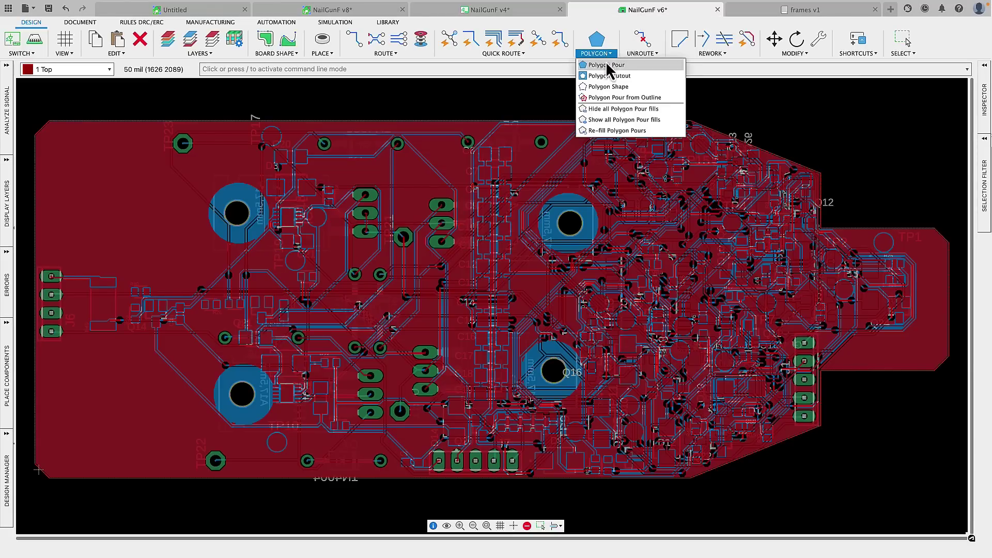
left_click(613, 109)
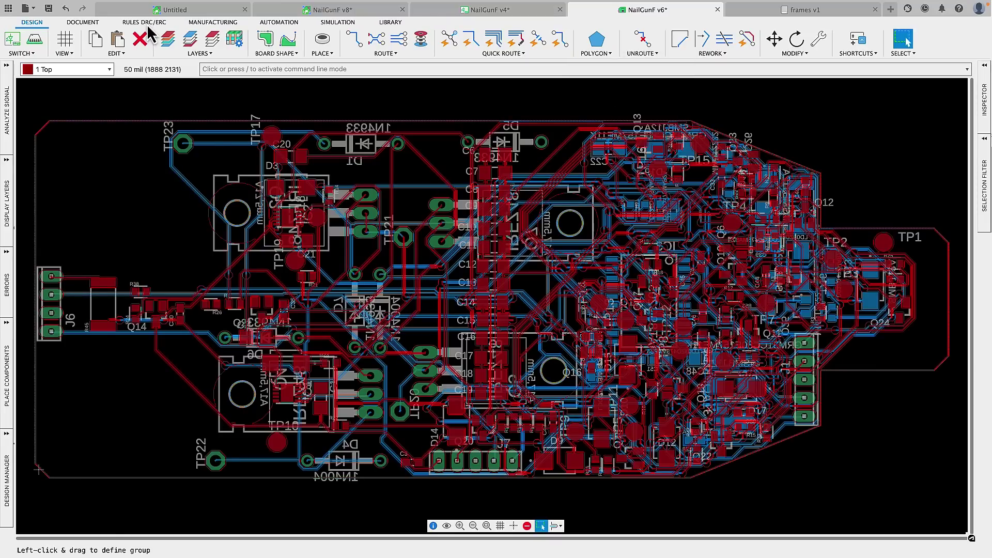
Run the design rule check on the board with the default design rules.
left_click(145, 23)
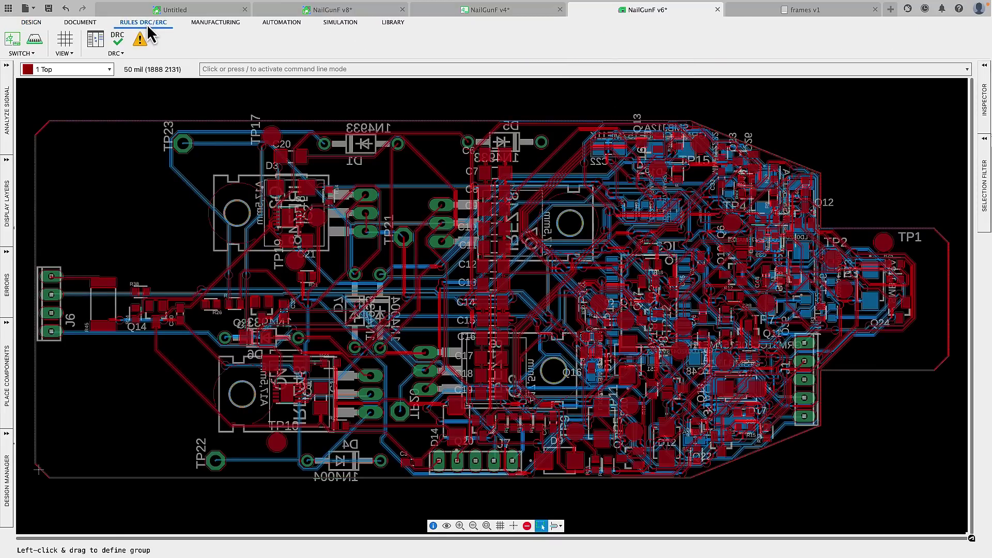
left_click(117, 40)
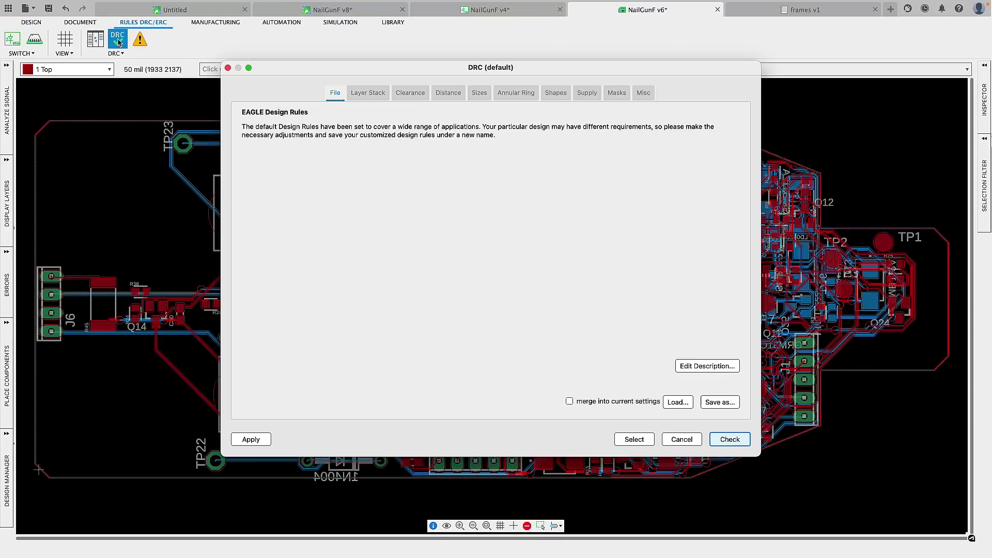
left_click(723, 440)
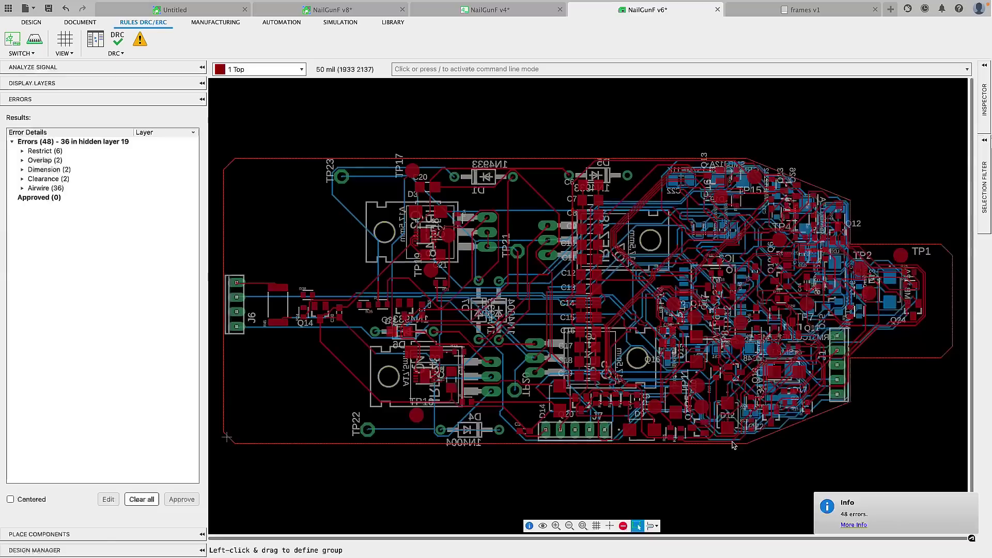
Locate the first Smd-Circle restrict error and the Via-Wire overlap error on the board.
left_click(22, 151)
left_click(50, 161)
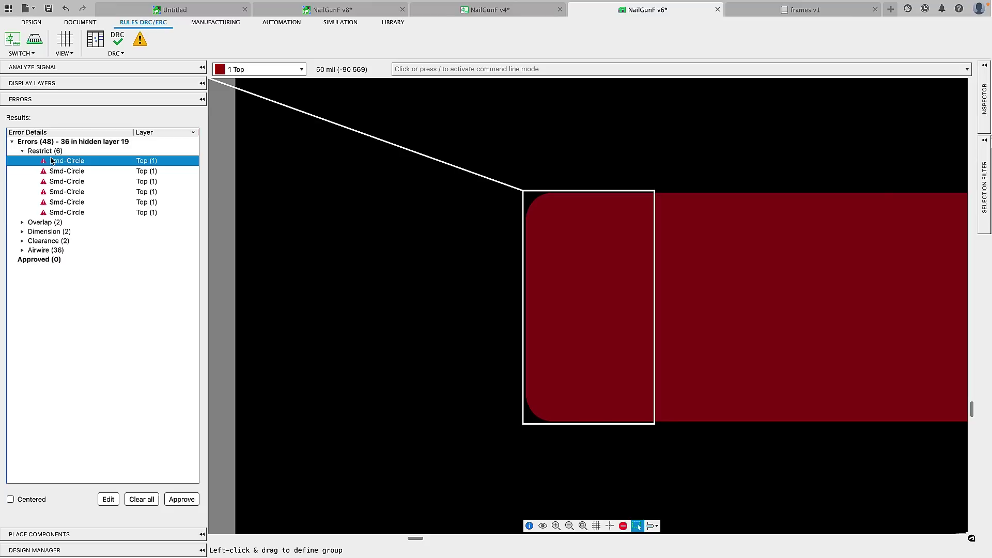
left_click(23, 223)
left_click(59, 233)
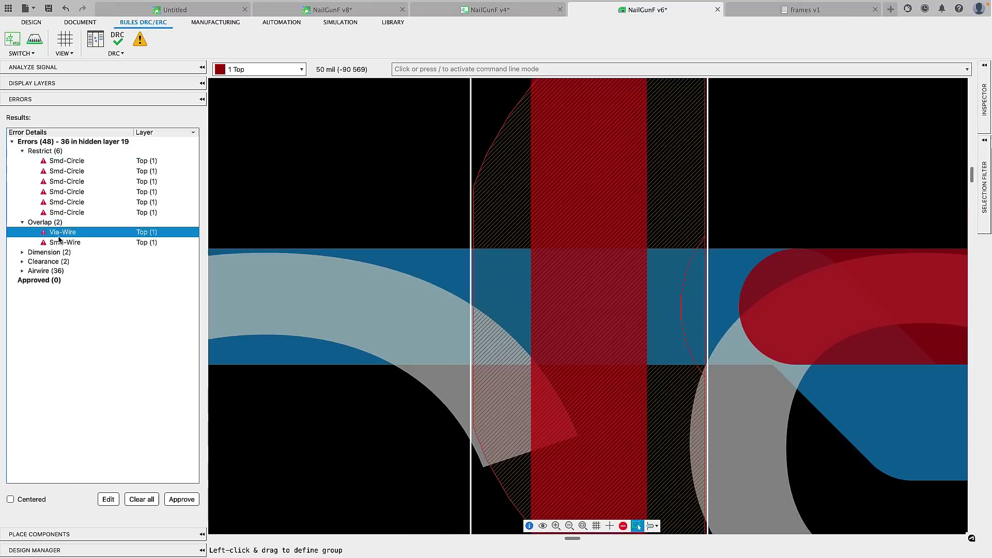
Locate the Wire-Wire and Smd-Wire clearance errors on the board.
left_click(22, 261)
left_click(64, 272)
left_click(64, 281)
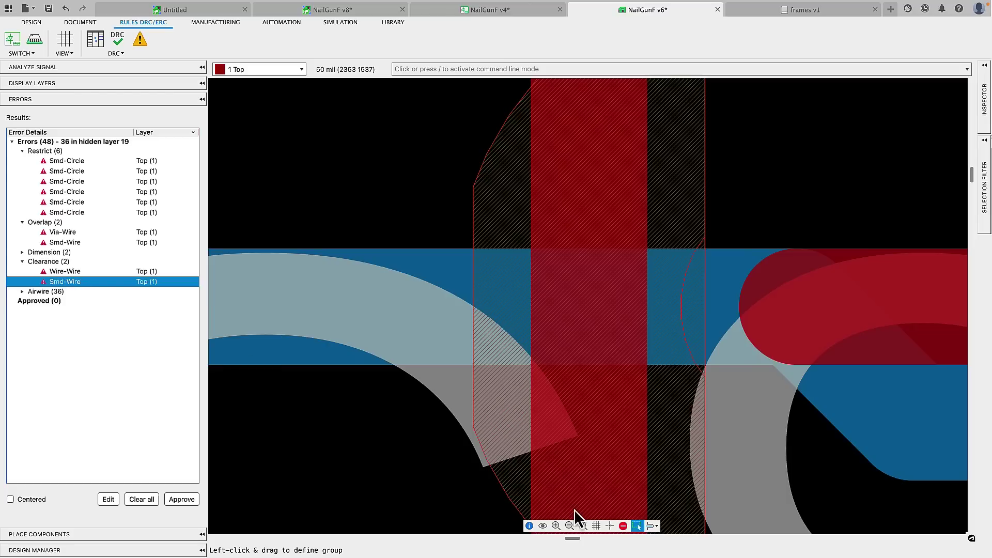
Clear the whole design rule error list and collapse the side panels to show the full board.
left_click(583, 525)
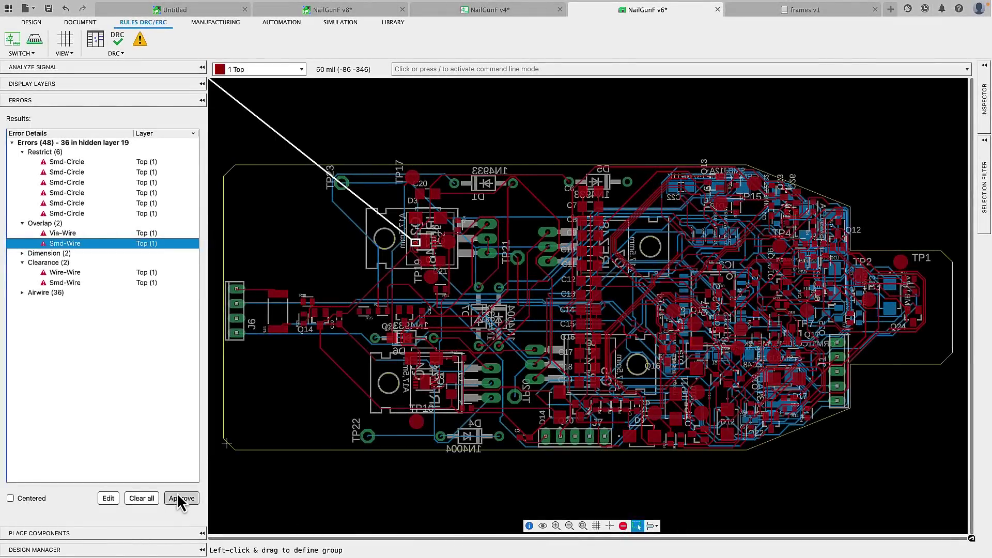
left_click(149, 498)
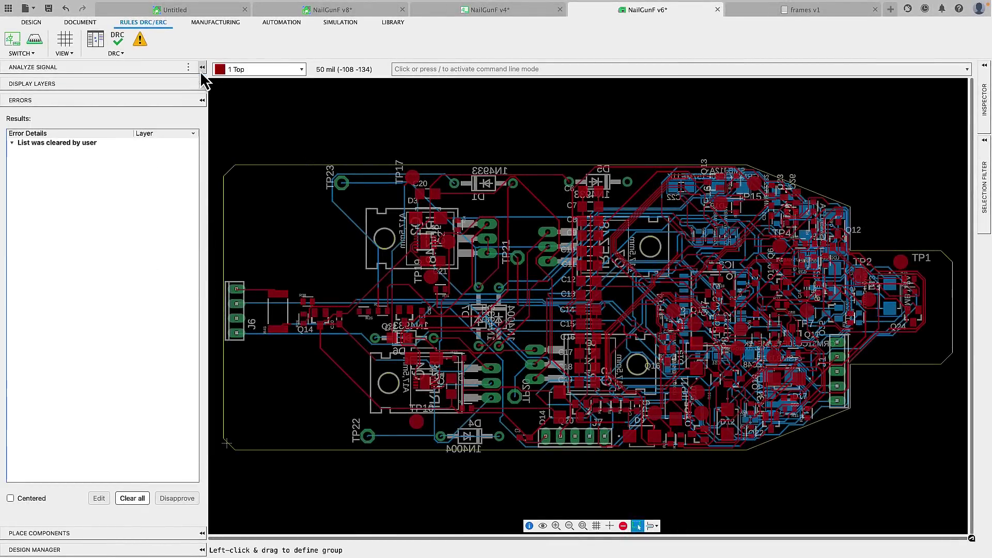
left_click(202, 67)
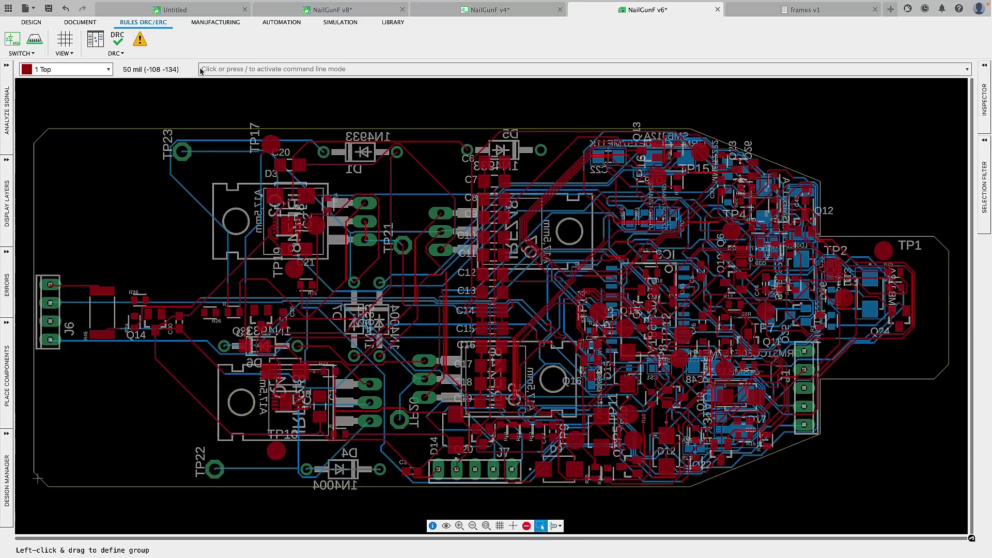
Convert the board outline to a polygon pour on layer 1 Top.
right_click(208, 131)
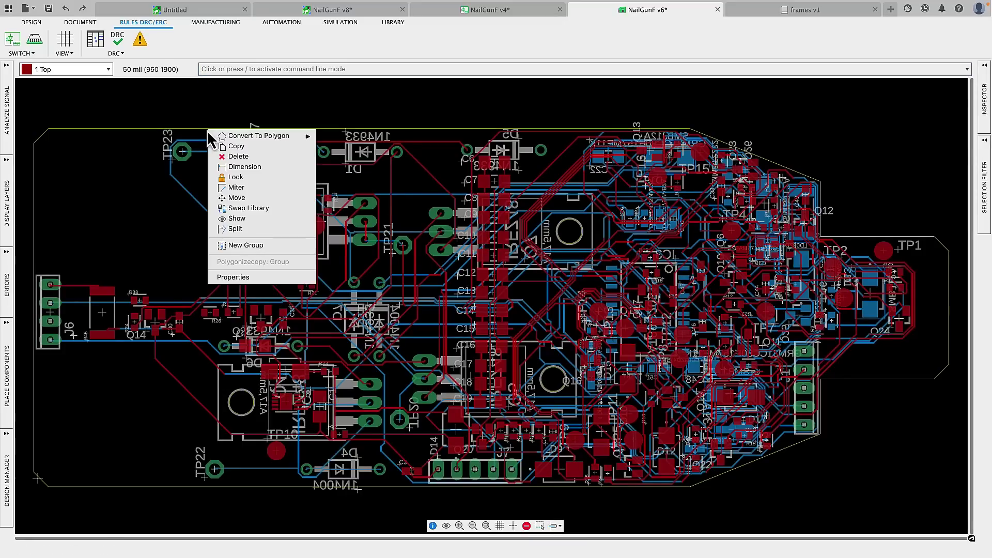
mouse_move(264, 137)
left_click(331, 139)
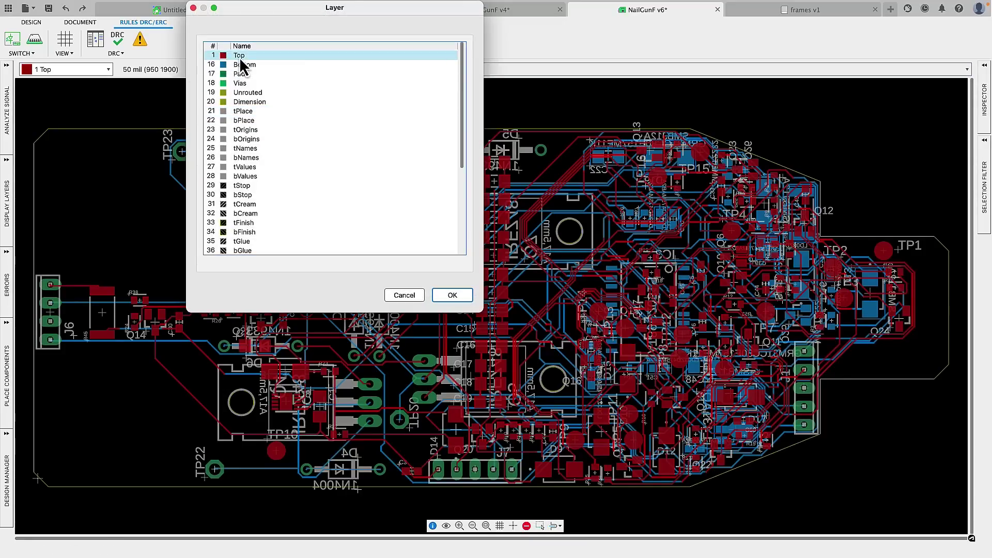
left_click(209, 55)
left_click(452, 296)
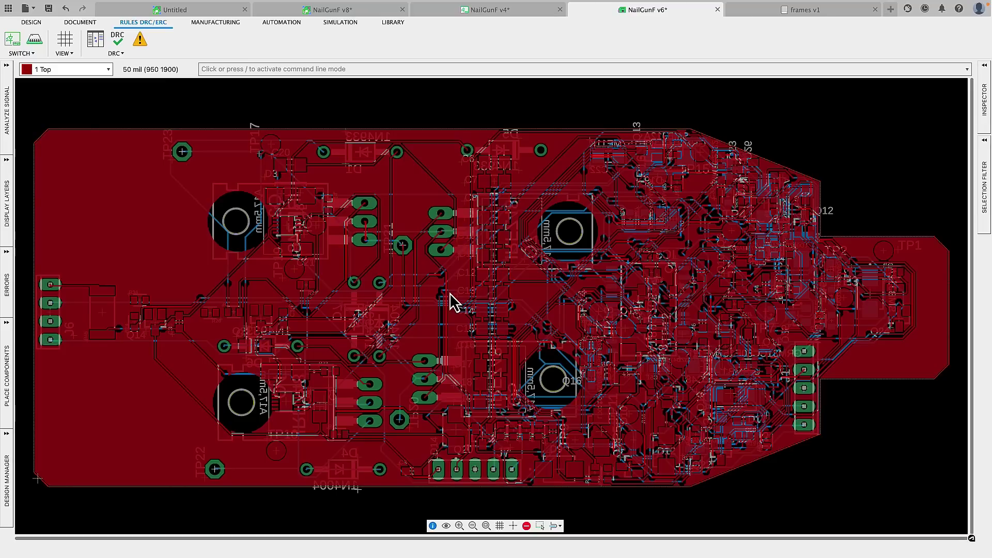
Rename the new top-layer polygon pour to GND, applying the name to this polygon only.
right_click(221, 132)
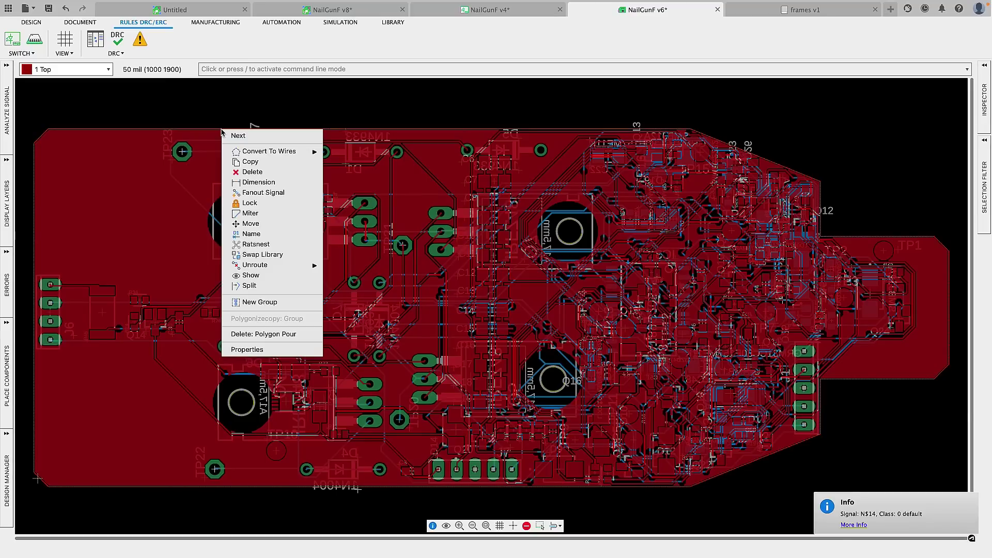
left_click(252, 234)
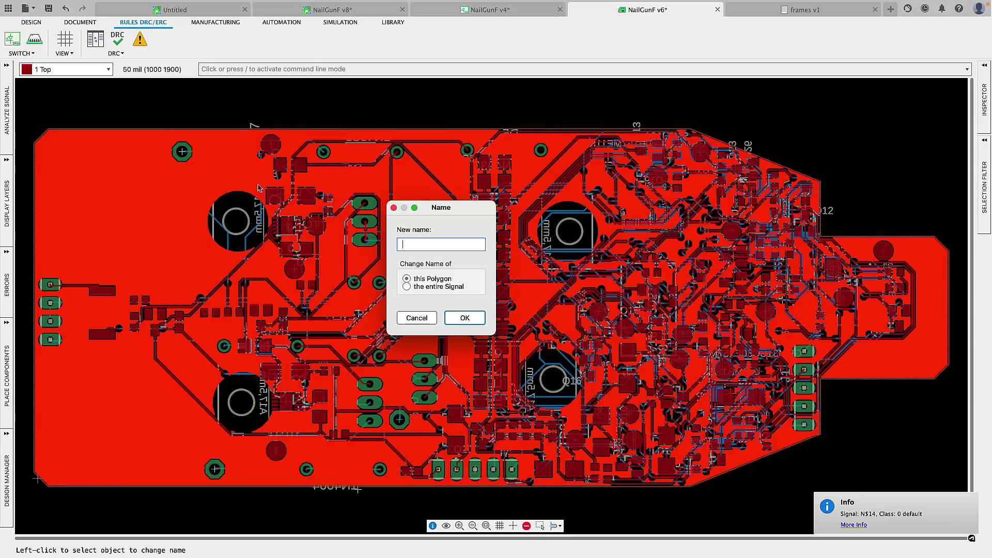
type("GND")
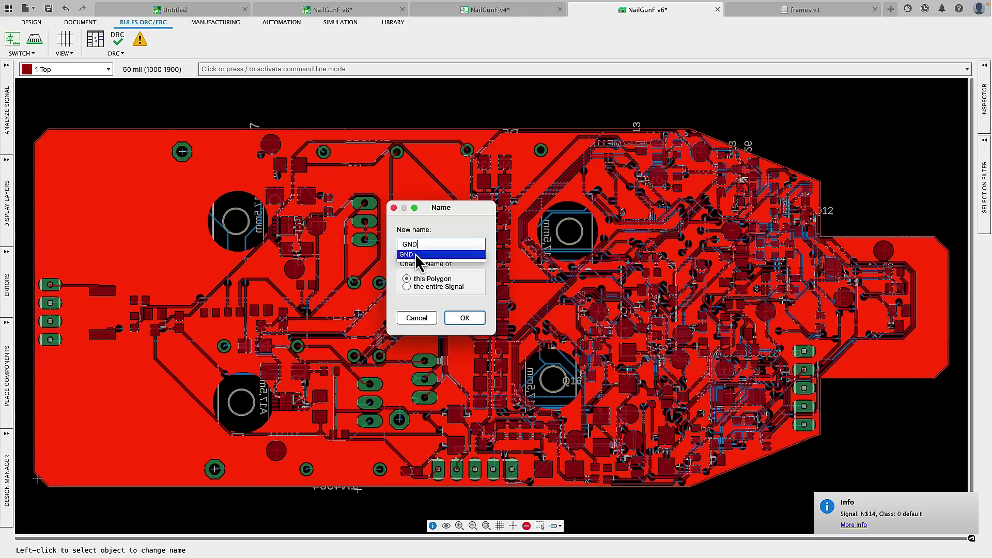
left_click(465, 317)
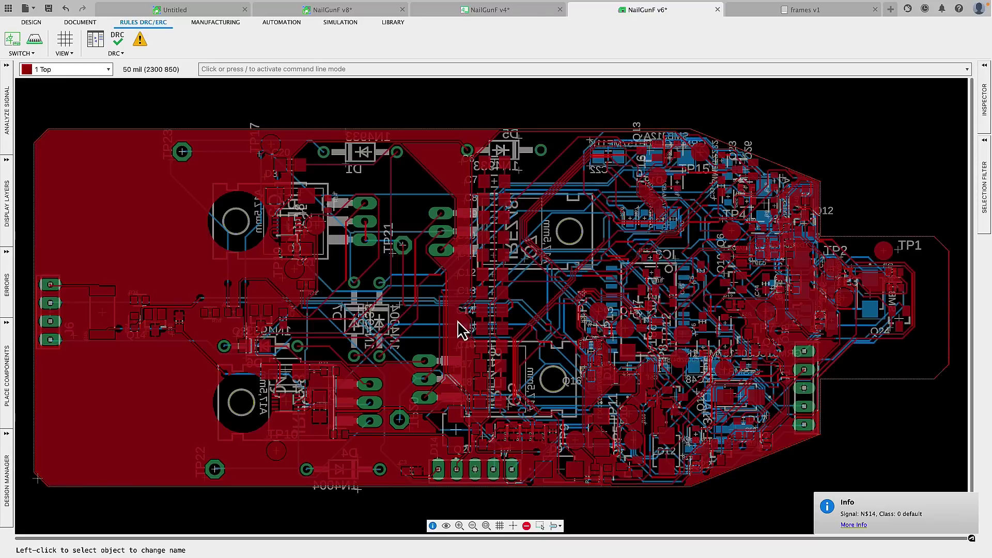
Restrict selection to layer 20 Dimension and convert the board outline to a polygon pour on layer 16 Bottom.
left_click(984, 211)
left_click(836, 357)
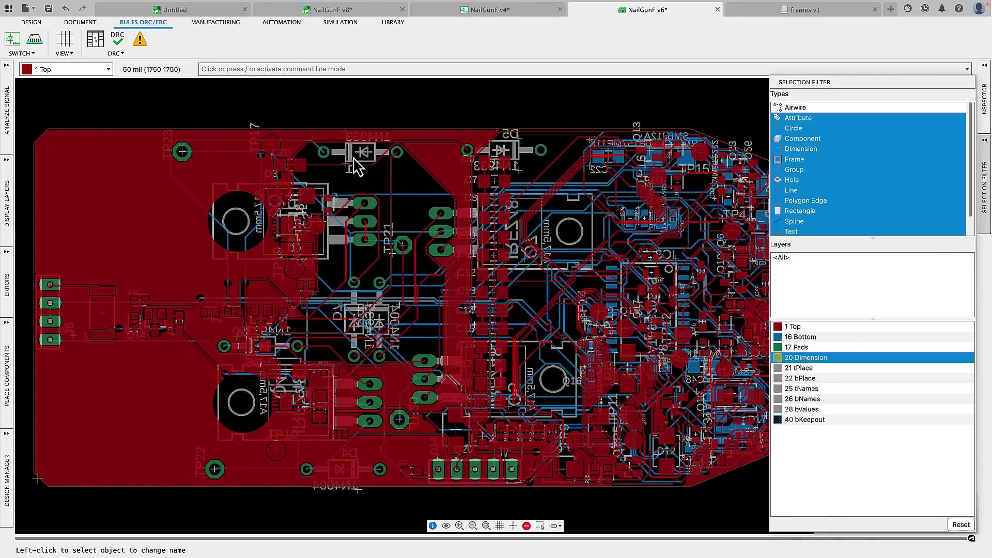
right_click(304, 131)
mouse_move(395, 136)
left_click(432, 145)
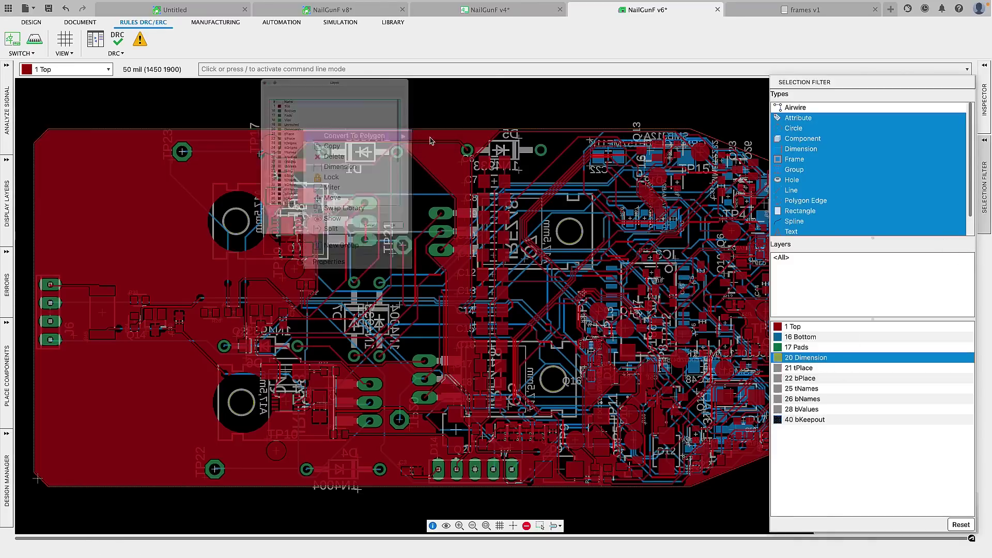
left_click(245, 67)
left_click(452, 295)
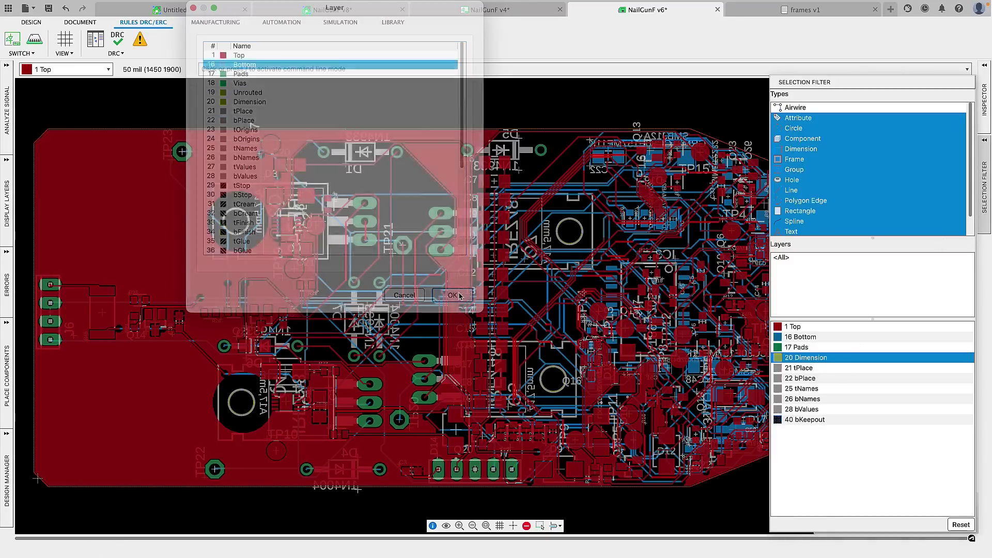
Restrict selection to layer 16 Bottom, rename its polygon pour to GND, and make 1 Top the active layer.
left_click(797, 339)
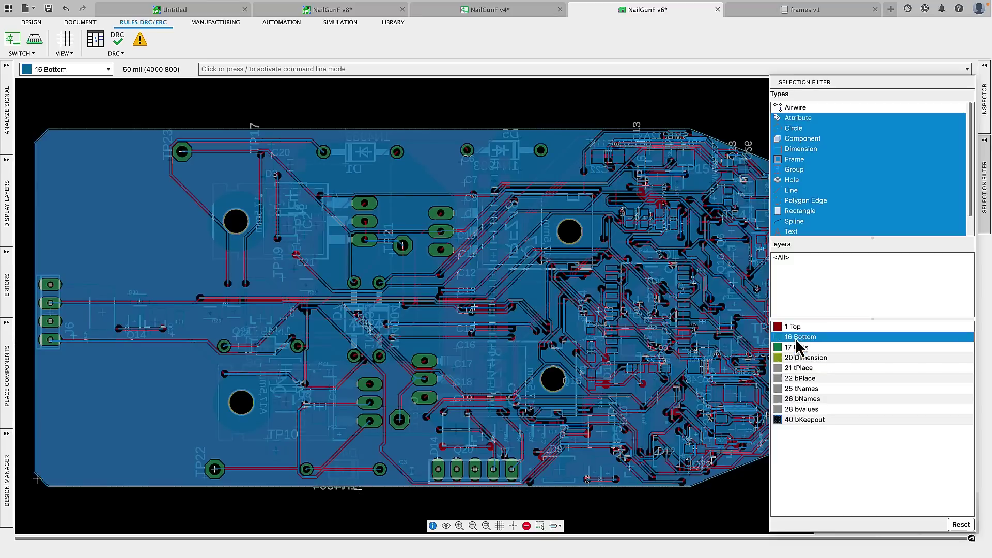
right_click(254, 130)
left_click(284, 218)
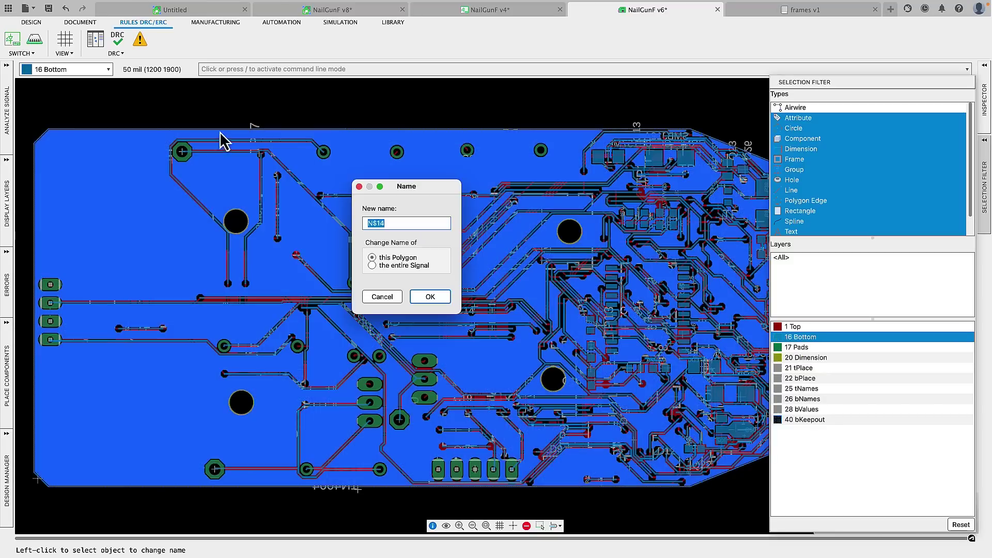
type("GND")
left_click(379, 234)
left_click(424, 298)
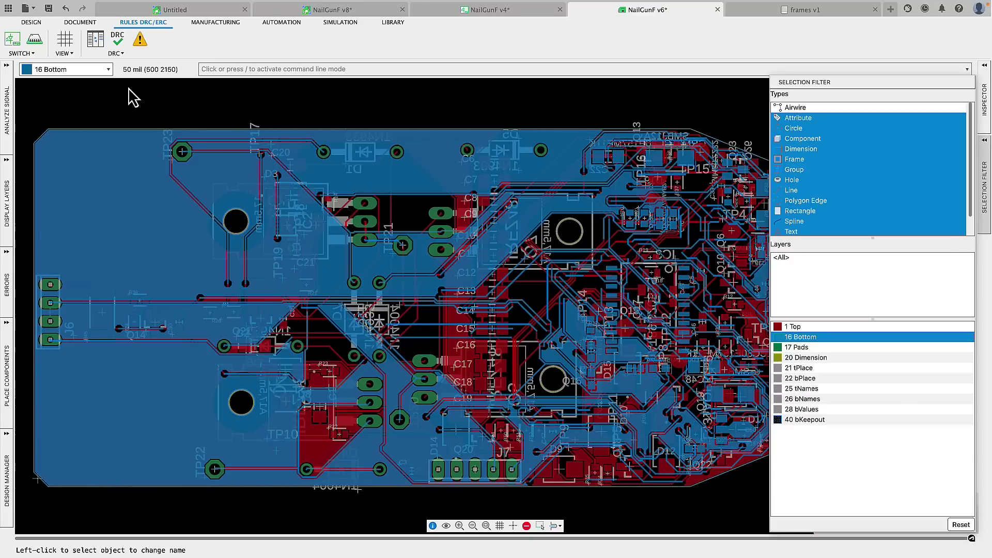
left_click(109, 69)
left_click(107, 58)
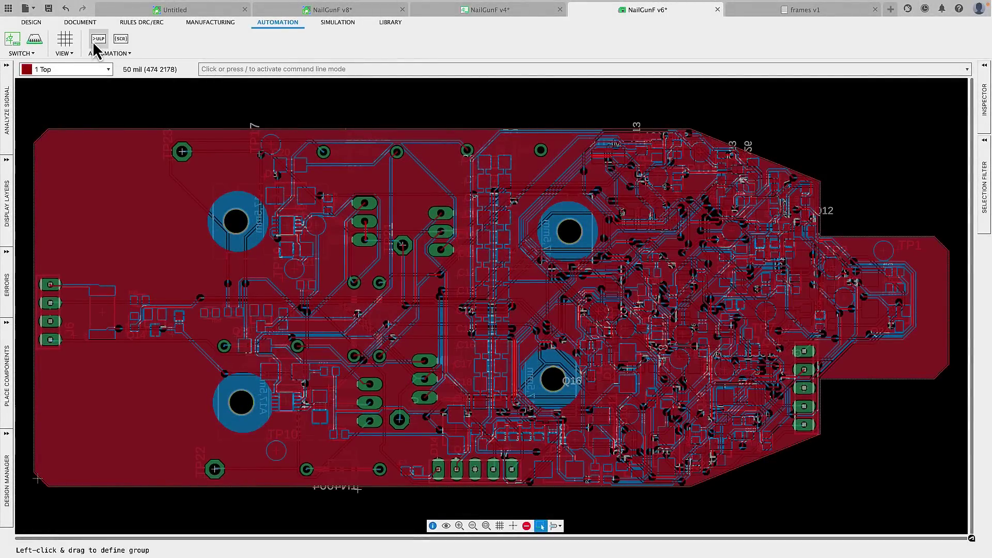
Export the board to NailGunF.dxf in mm with the dxf ULP, displaying component origins as crosses.
left_click(97, 40)
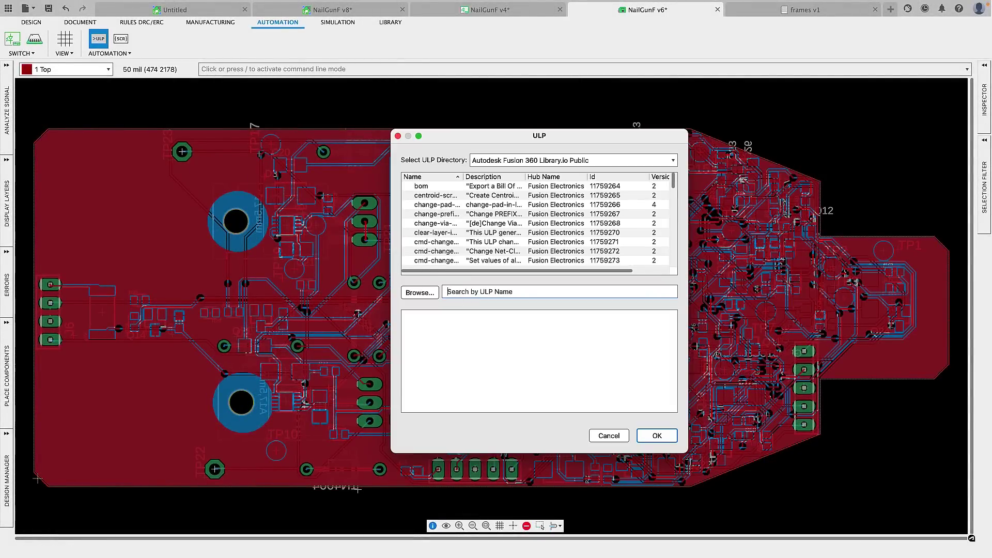
left_click(447, 292)
type("dx")
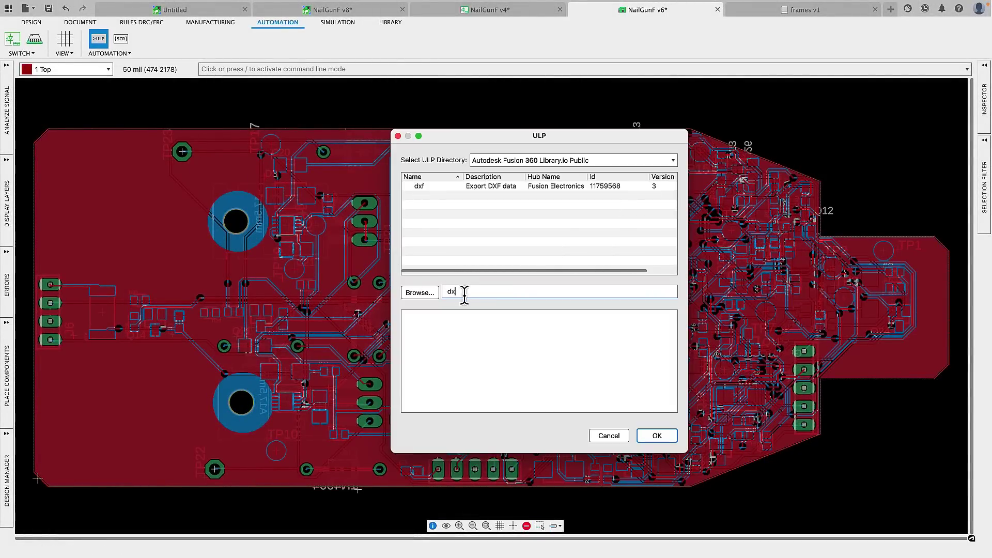
left_click(480, 188)
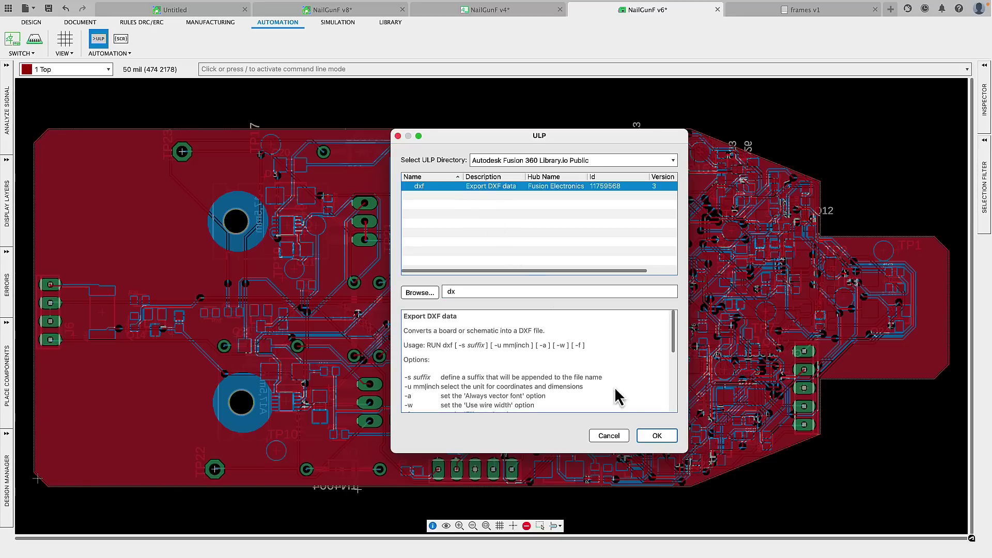
left_click(654, 436)
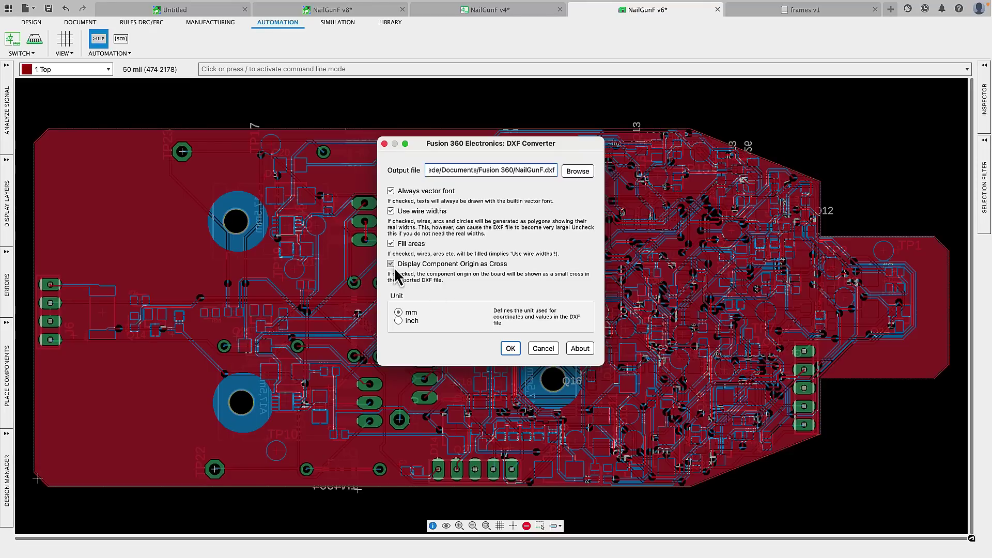
left_click(510, 350)
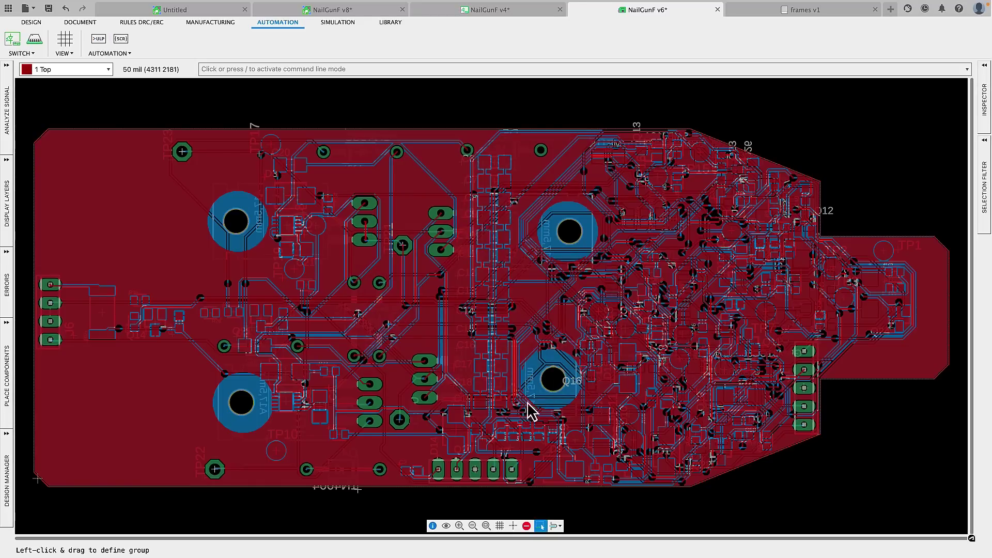
Create a new design and choose the XY plane as the placement plane for a DXF insert.
mouse_move(891, 14)
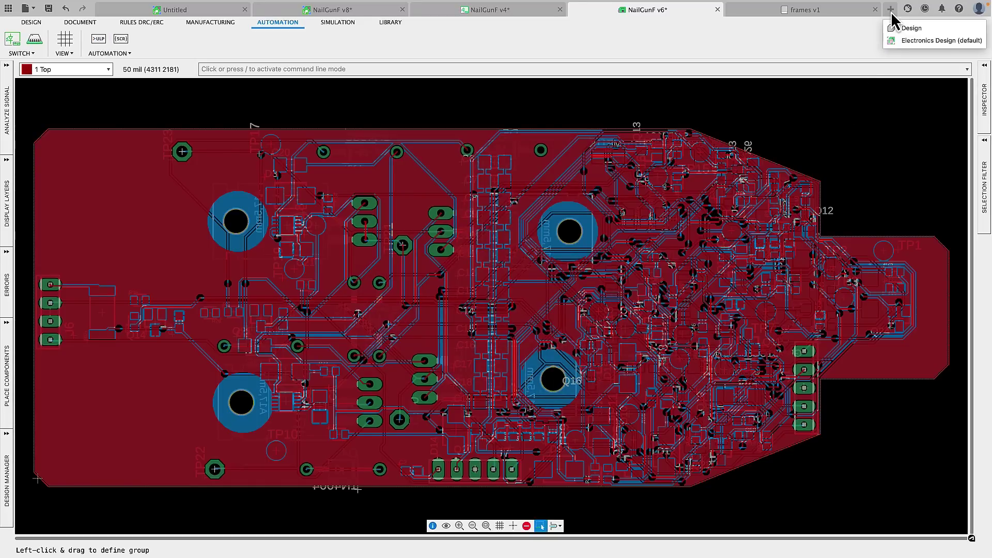
left_click(912, 28)
left_click(634, 54)
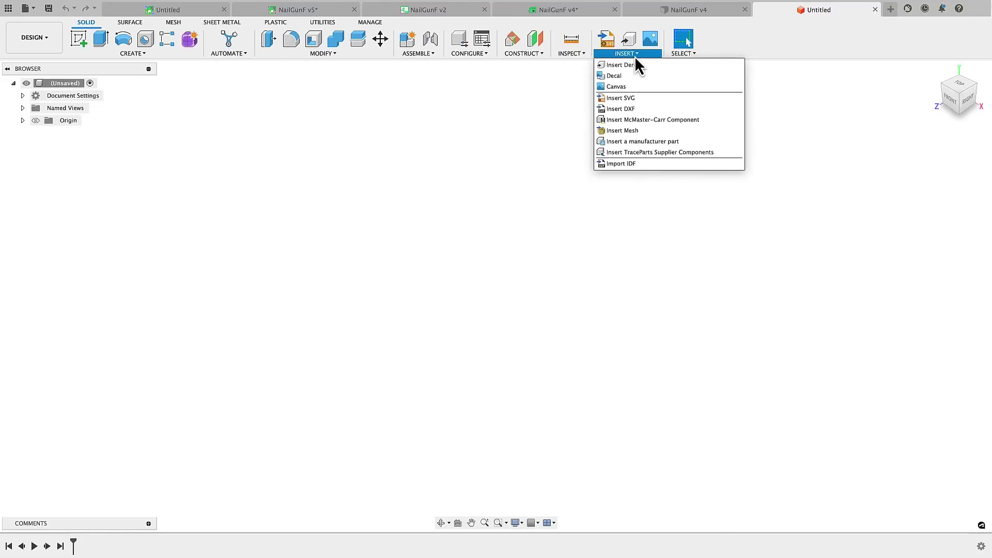
left_click(627, 110)
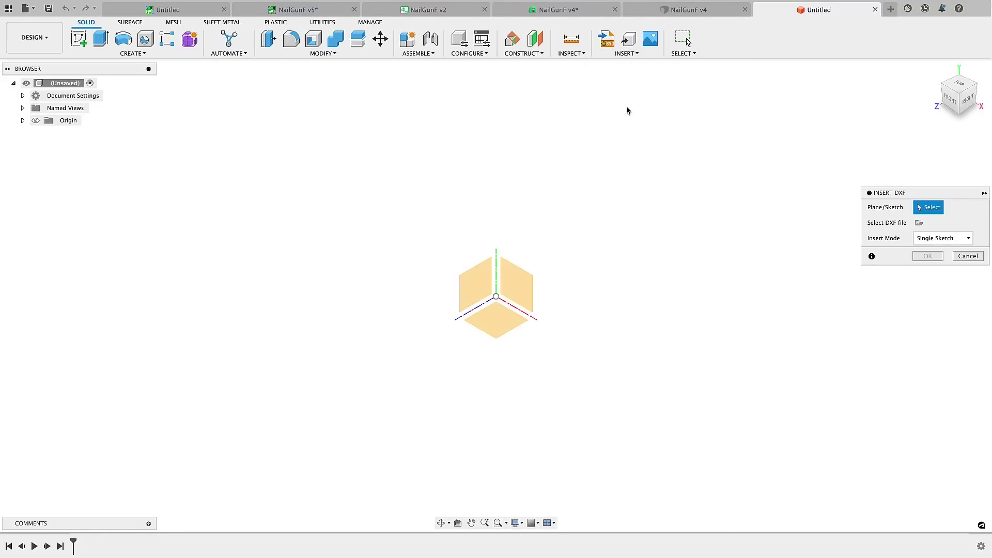
left_click(523, 289)
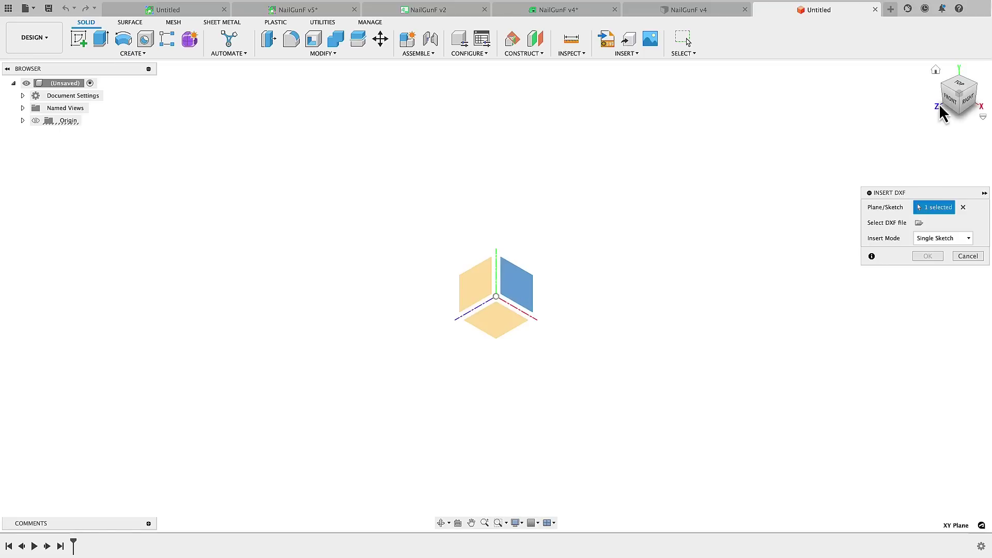
Load Nail Gun PCB v1.dxf from the computer's Fusion 360 folder as the DXF to insert.
left_click(948, 103)
left_click(921, 224)
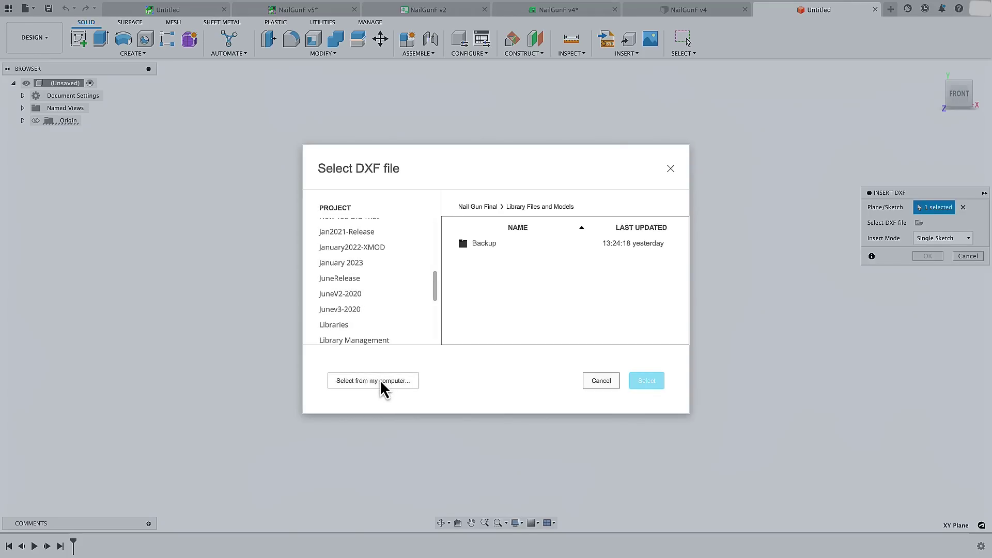
left_click(382, 385)
left_click(508, 141)
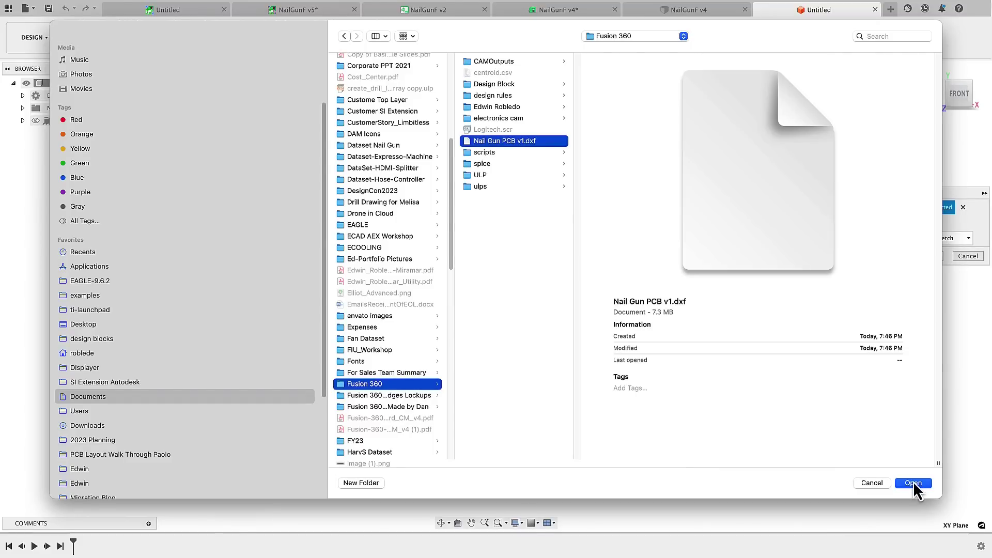
left_click(914, 482)
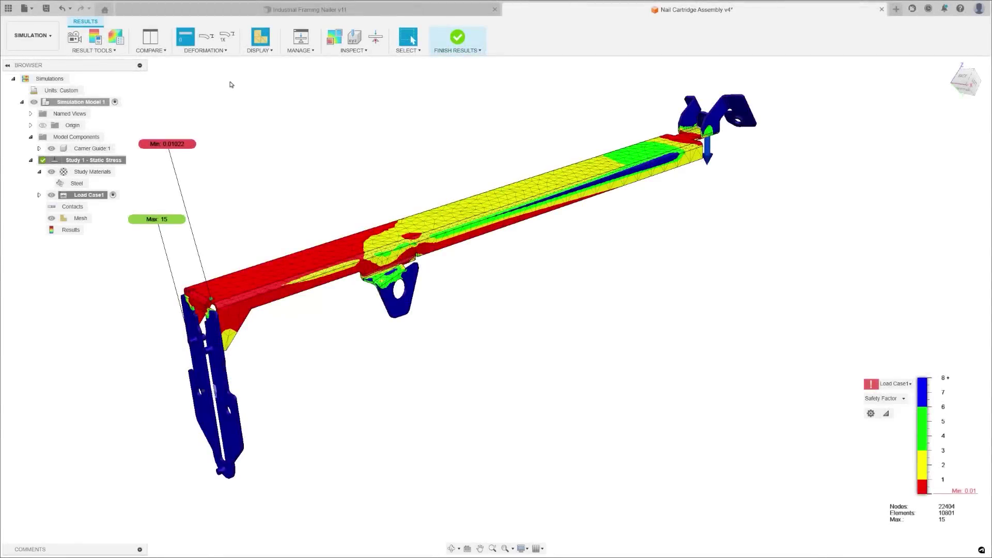
Display the deformed shape of the Nail Cartridge Assembly's static stress result and inspect the body's center of mass.
left_click(224, 51)
left_click(210, 101)
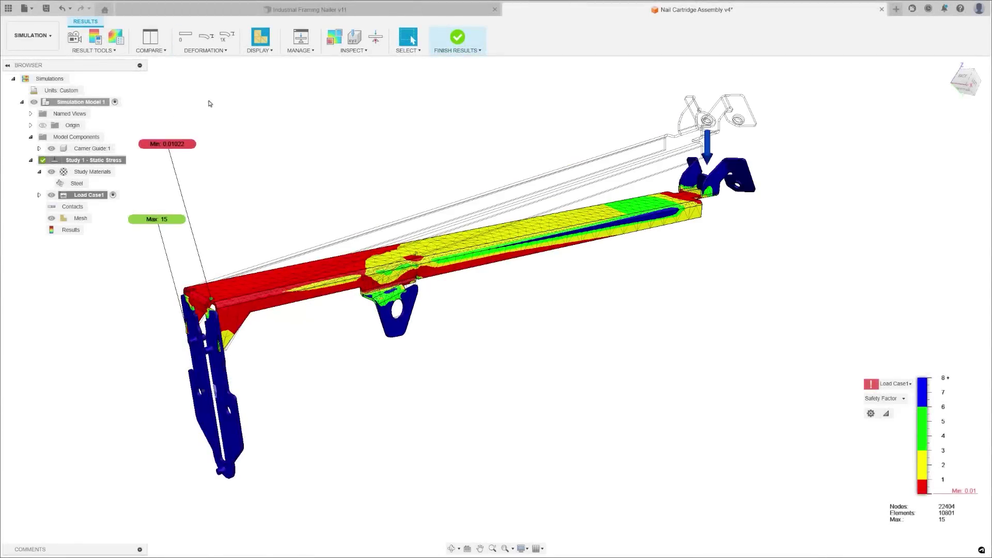
left_click(353, 51)
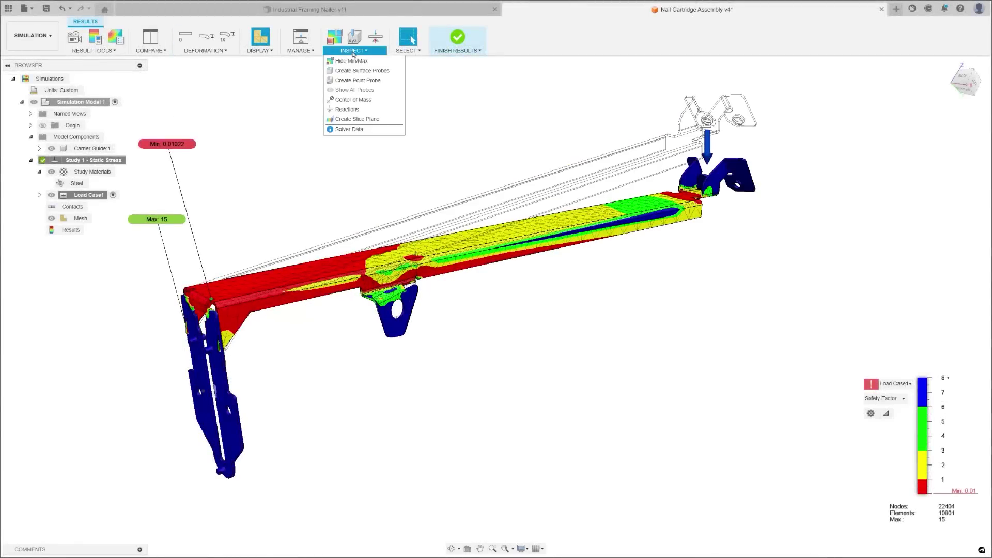
left_click(351, 101)
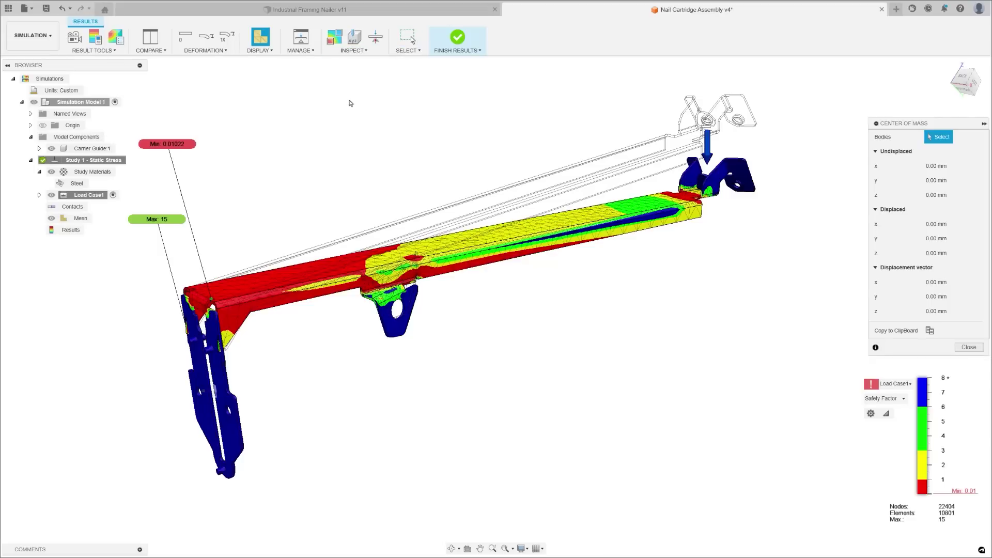
left_click(418, 248)
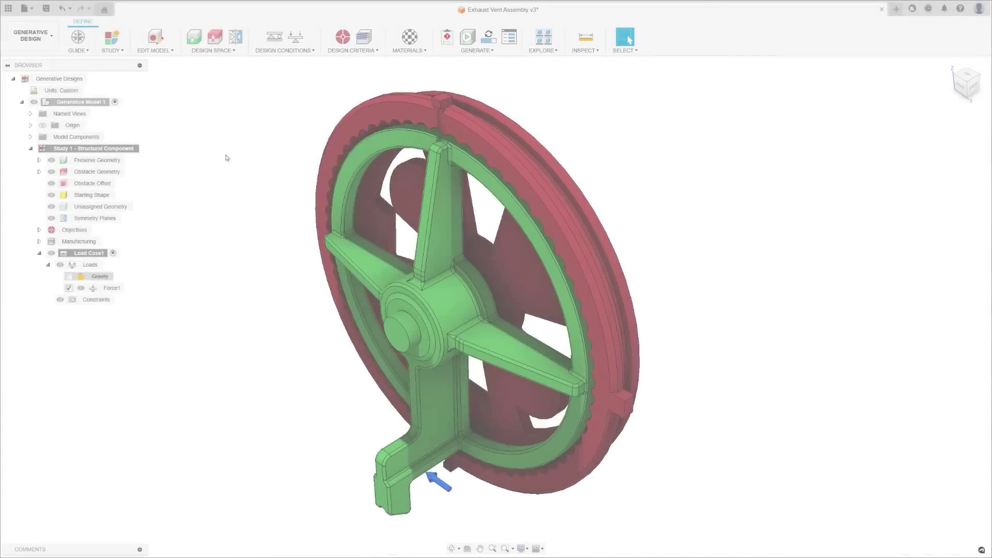
Run the pre-check on the generative study and enable Remove rigid body modes in the settings of Study 1 - Structural Component.
left_click(447, 39)
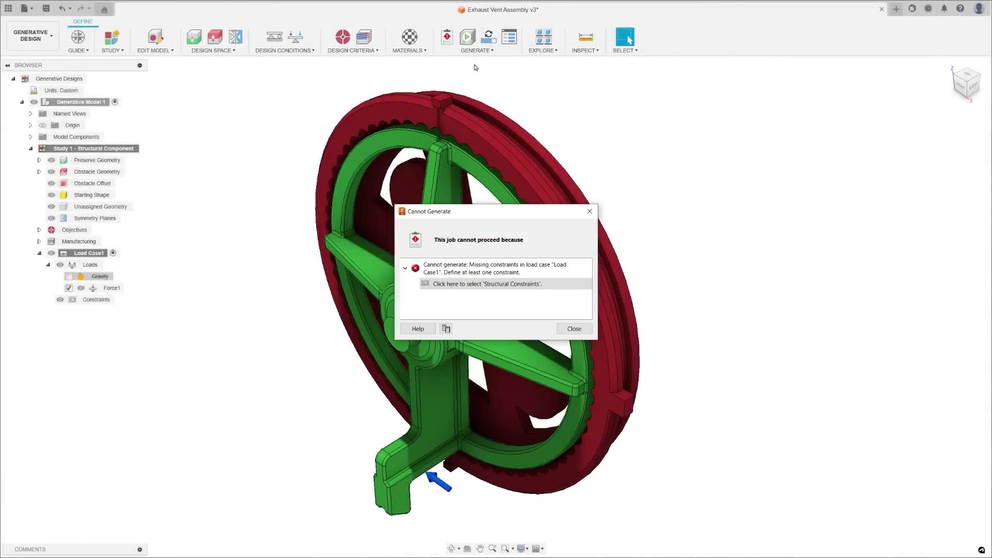
left_click(590, 211)
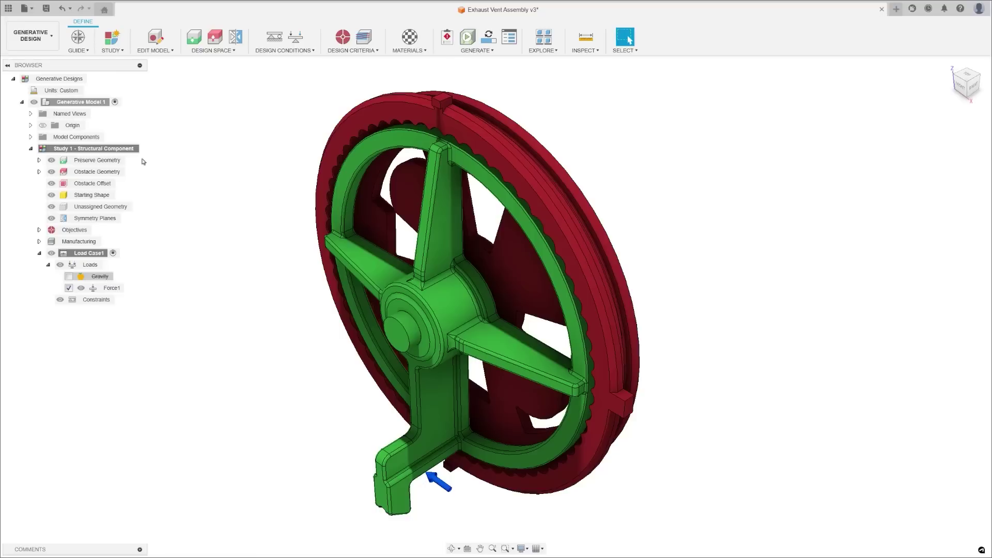
right_click(116, 150)
left_click(150, 179)
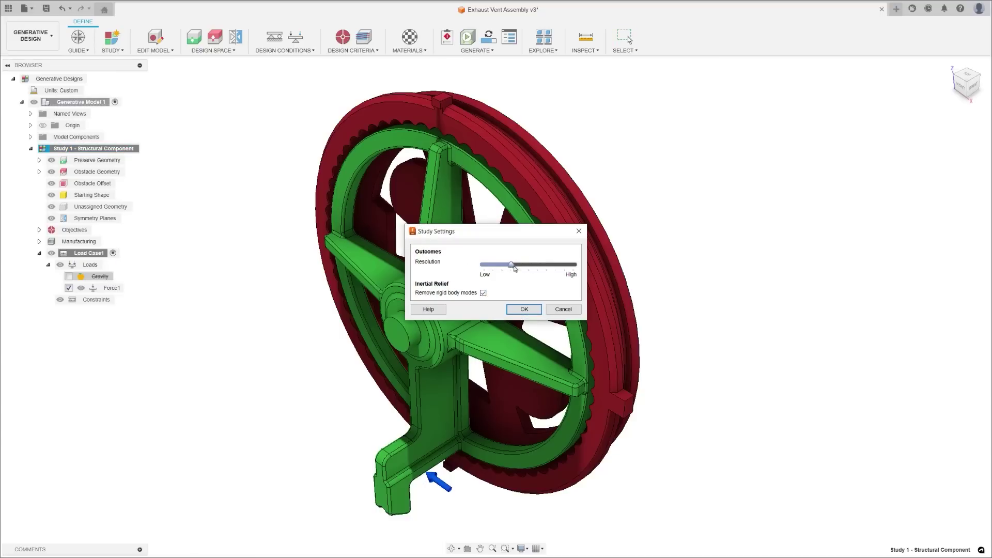
left_click(523, 309)
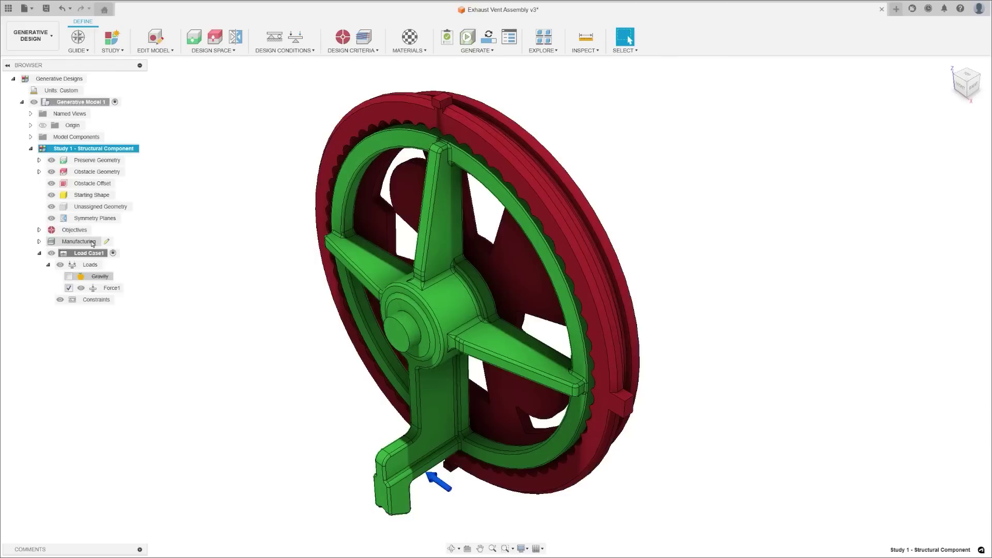
Enable the Additive and Milling manufacturing methods for the study and change the axis type of milling Configuration 1.
left_click(107, 243)
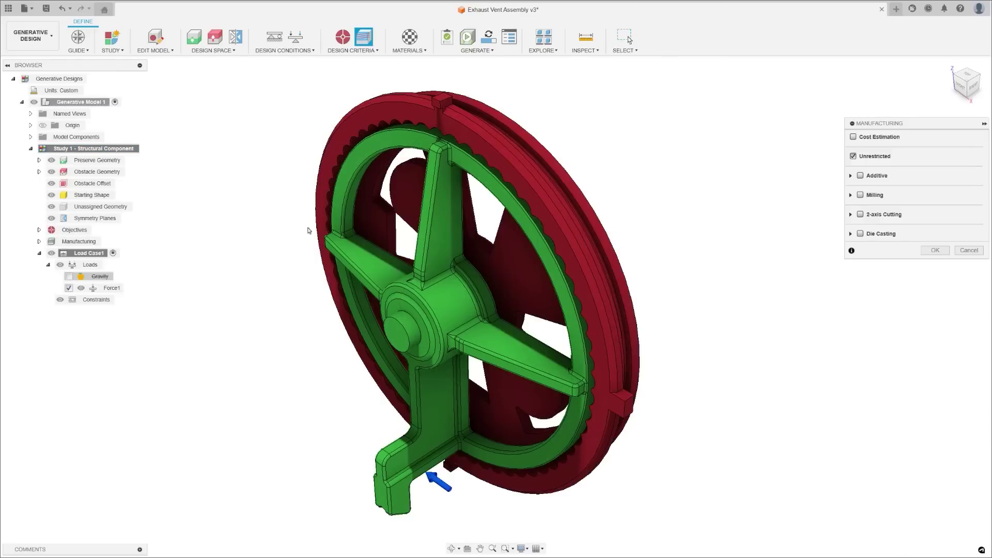
left_click(860, 177)
left_click(861, 268)
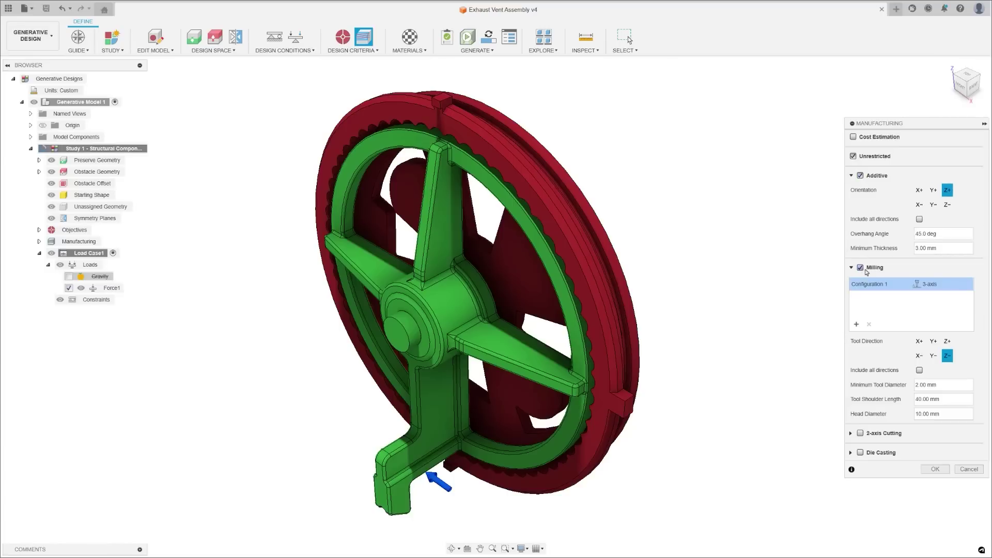
left_click(943, 285)
left_click(985, 337)
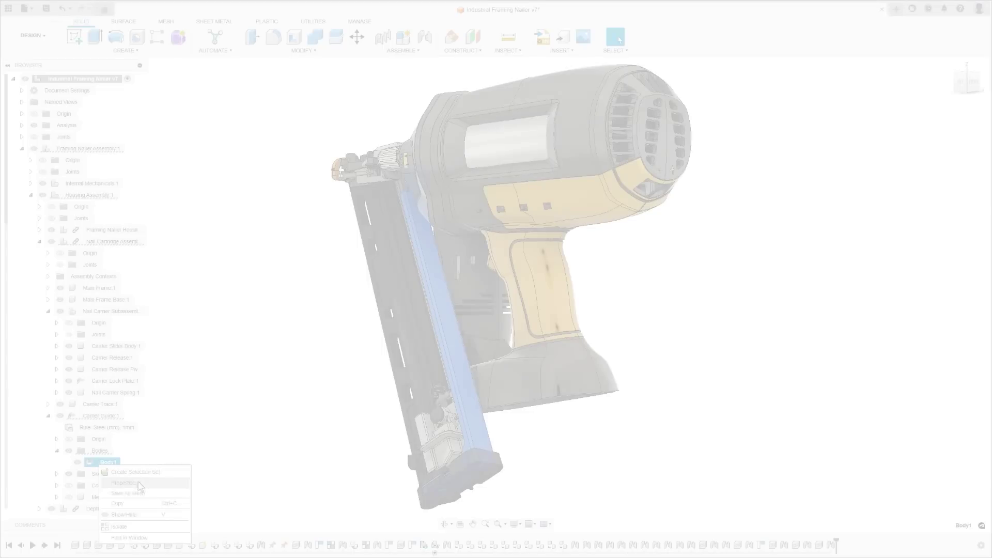
Isolate the Carrier Guide's Body1 in the Industrial Framing Nailer design and unisolate it to bring back the full assembly.
left_click(135, 527)
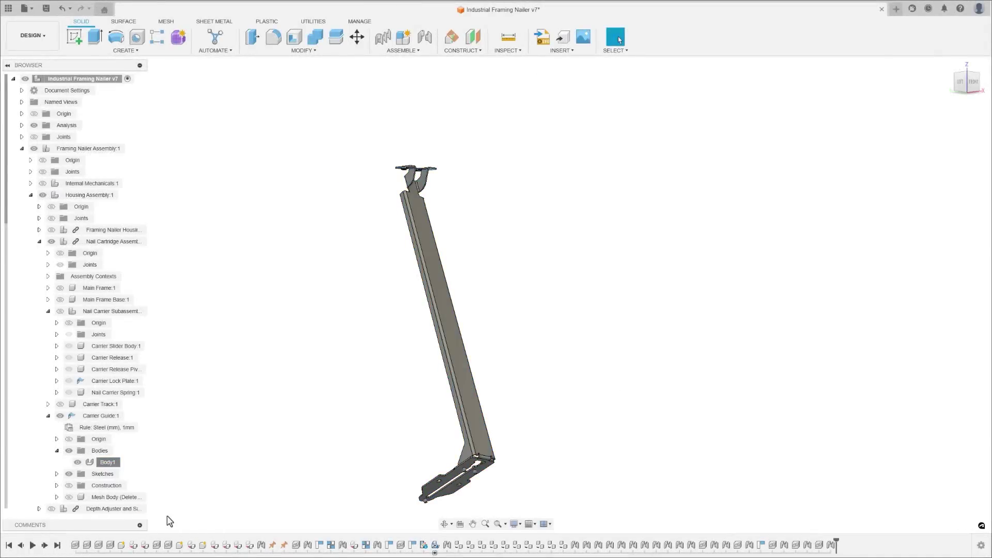
right_click(167, 519)
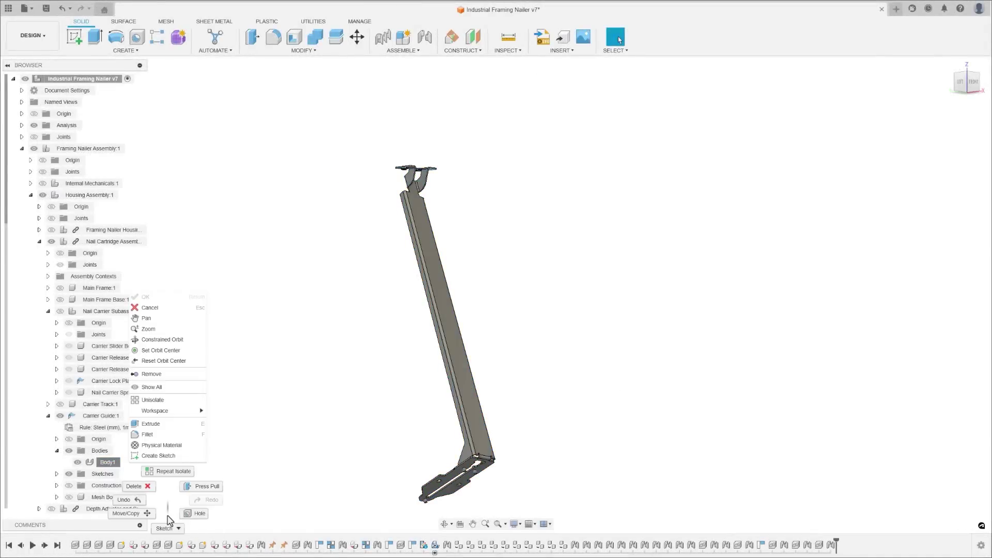
left_click(172, 402)
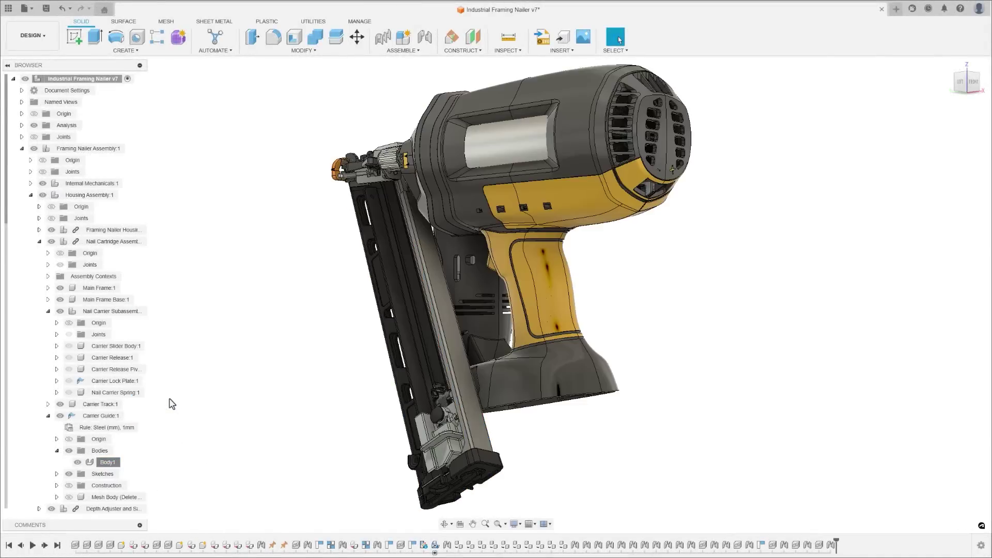
Create a new drawing from the visible Industrial Framing Nailer components using the Autodesk template.
left_click(32, 35)
mouse_move(57, 157)
left_click(100, 167)
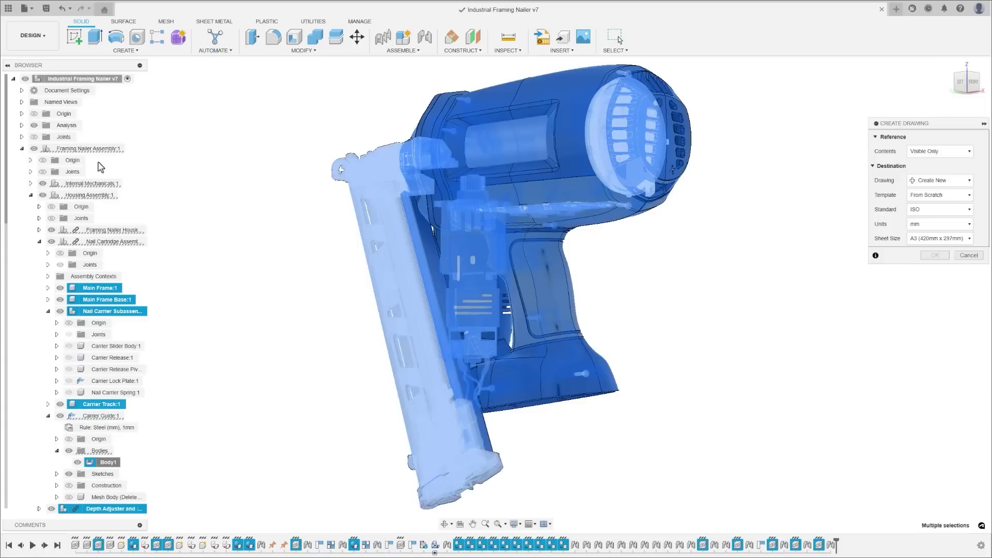
left_click(925, 195)
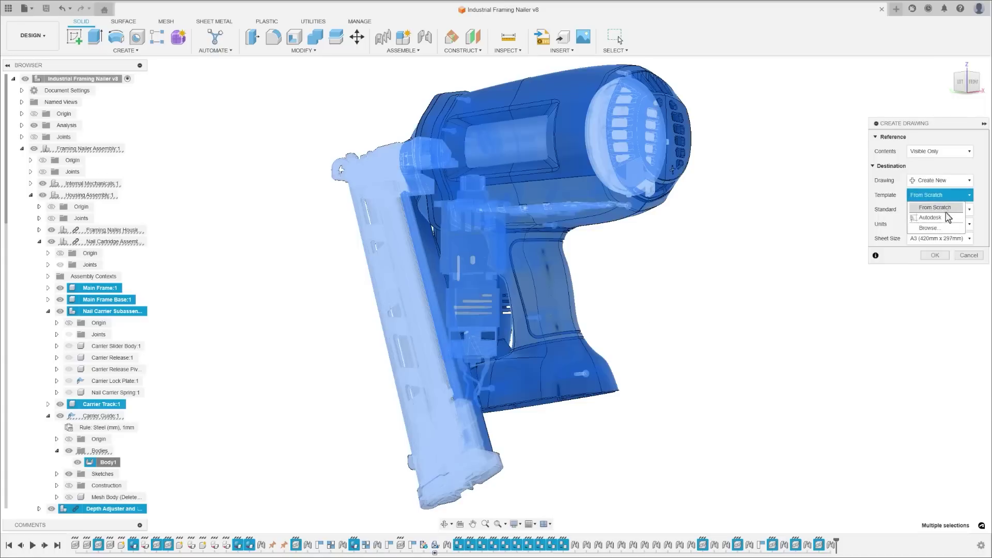
left_click(941, 218)
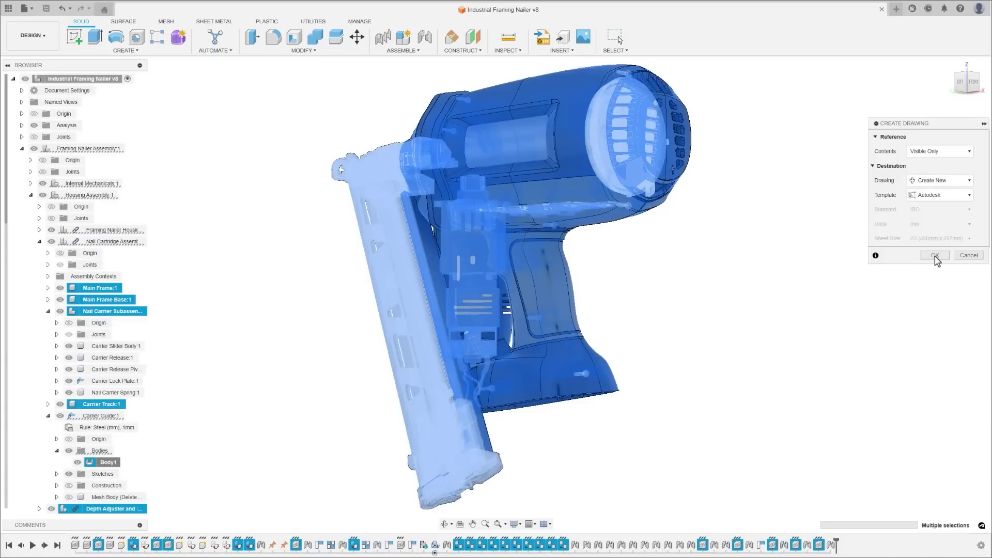
left_click(936, 255)
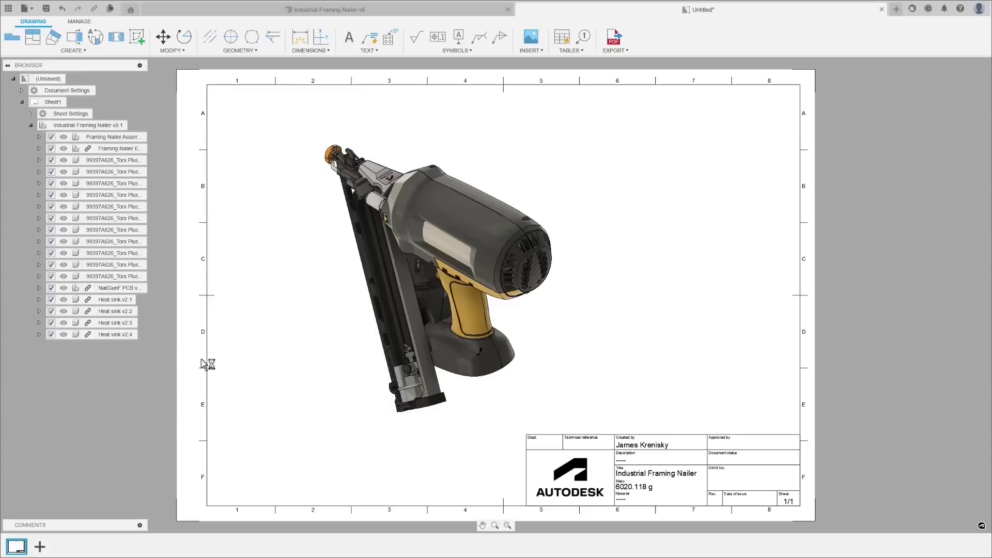
Return to the Industrial Framing Nailer design and open the linked Nail Cartridge Assembly as its own document.
left_click(363, 11)
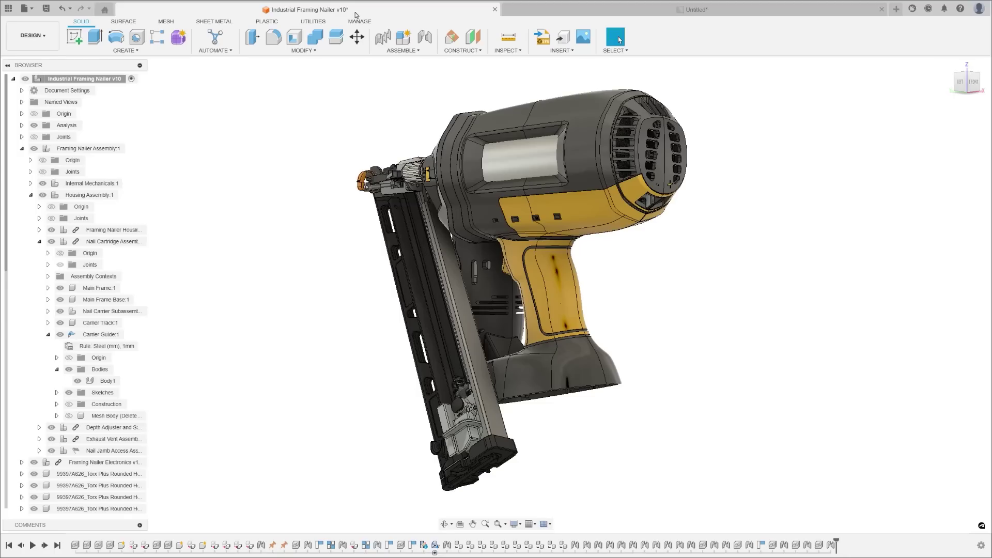
right_click(120, 239)
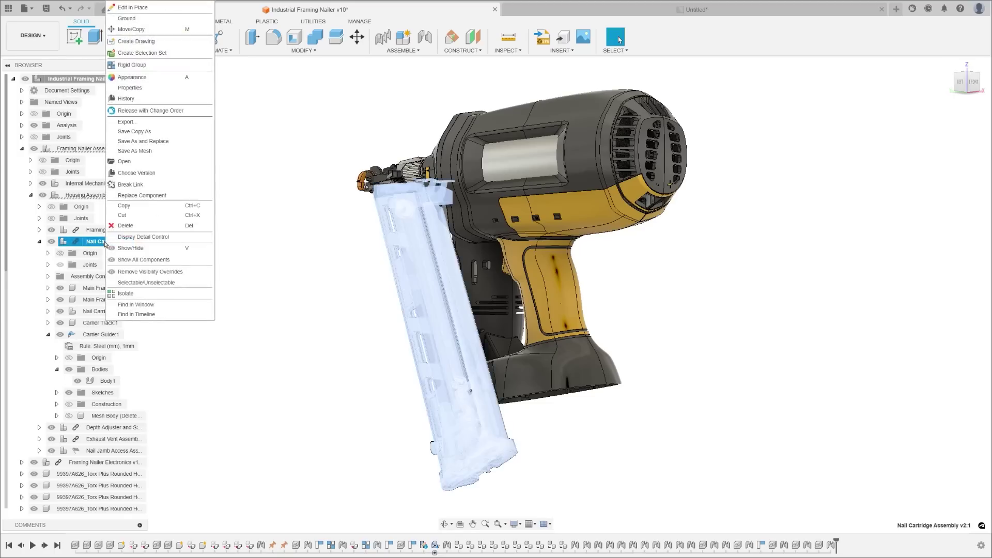
left_click(142, 162)
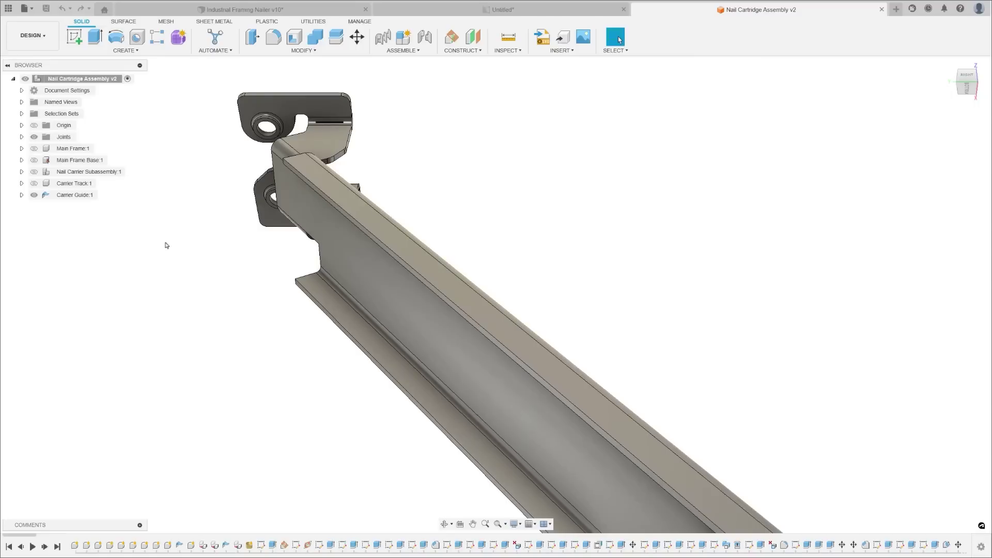
Extrude the two long, narrow edge faces of the Carrier Guide's flanges.
key("e")
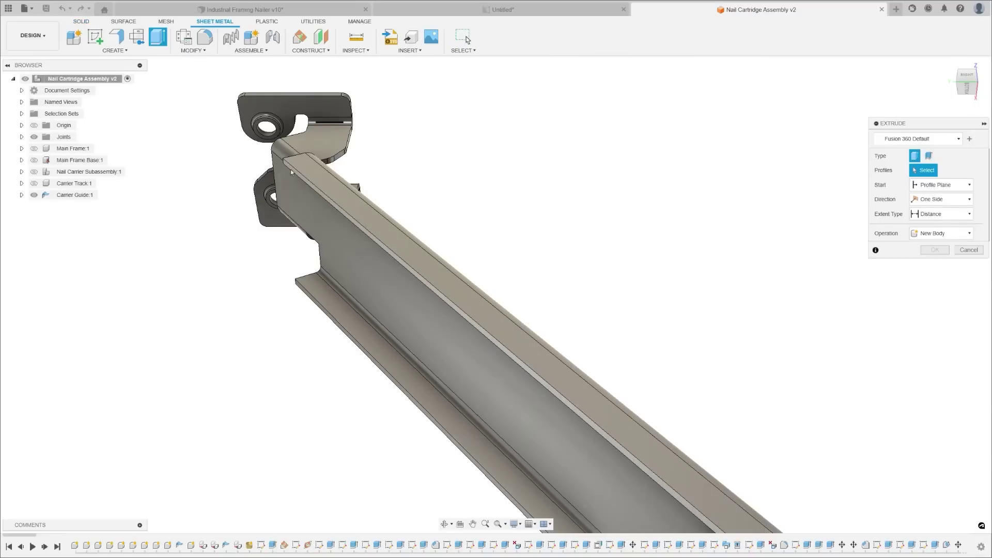
left_click(371, 237)
left_click(303, 292)
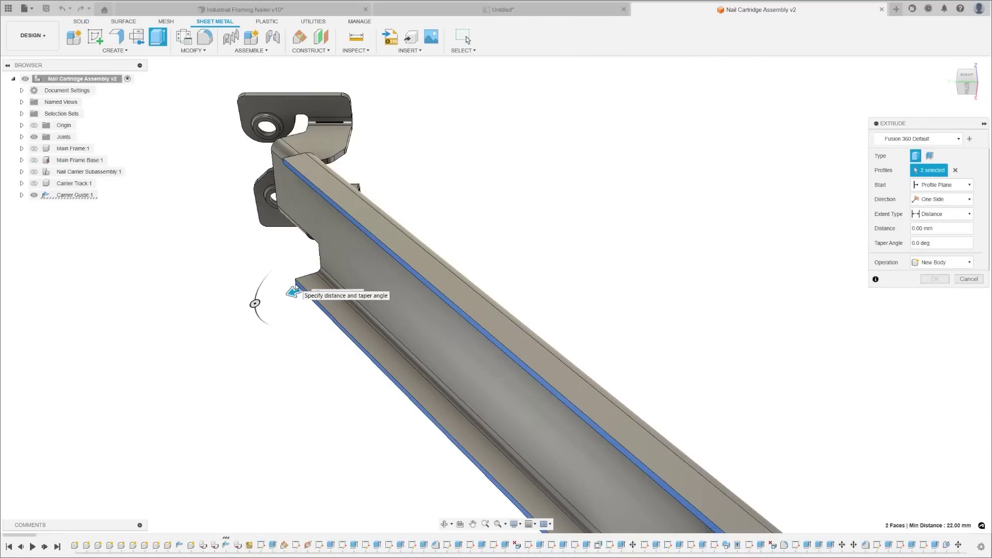
key("Escape")
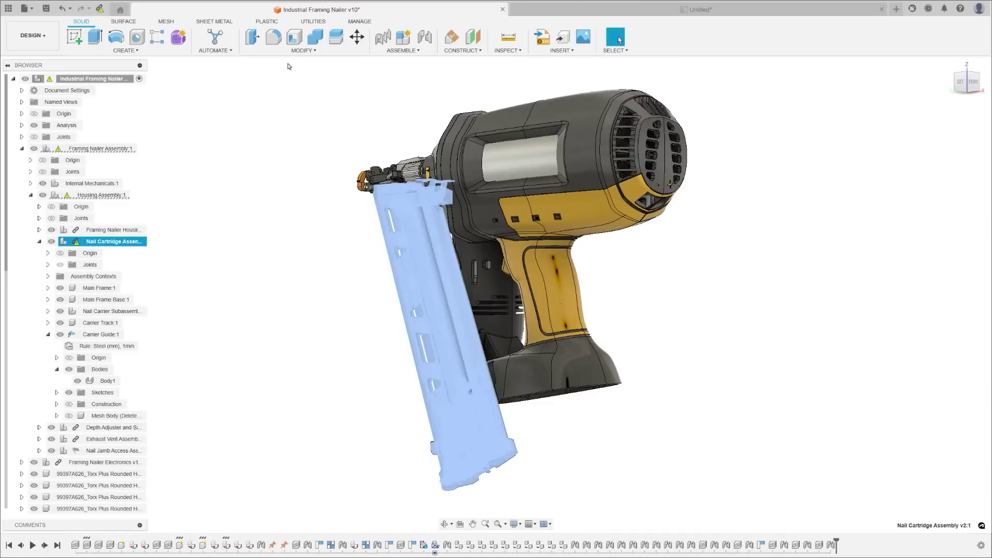
Update the out-of-date Nail Cartridge Assembly reference in the Industrial Framing Nailer design and save a new version described as User Saved.
left_click(100, 9)
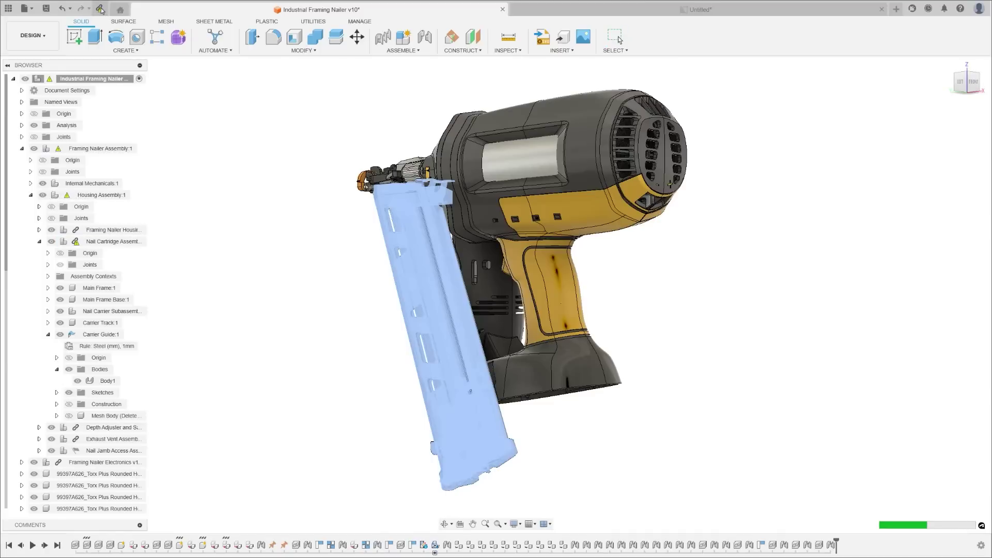
key("ctrl+s")
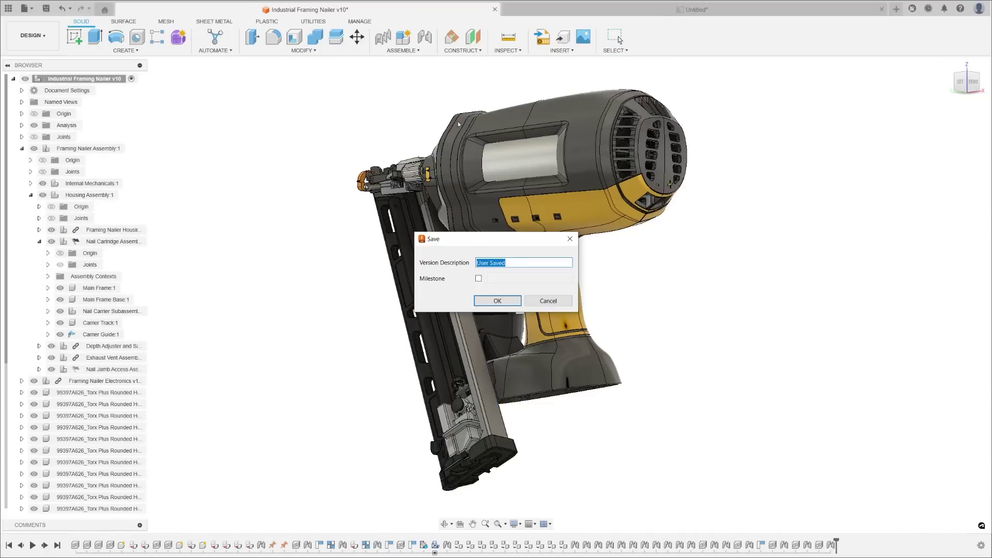
left_click(497, 301)
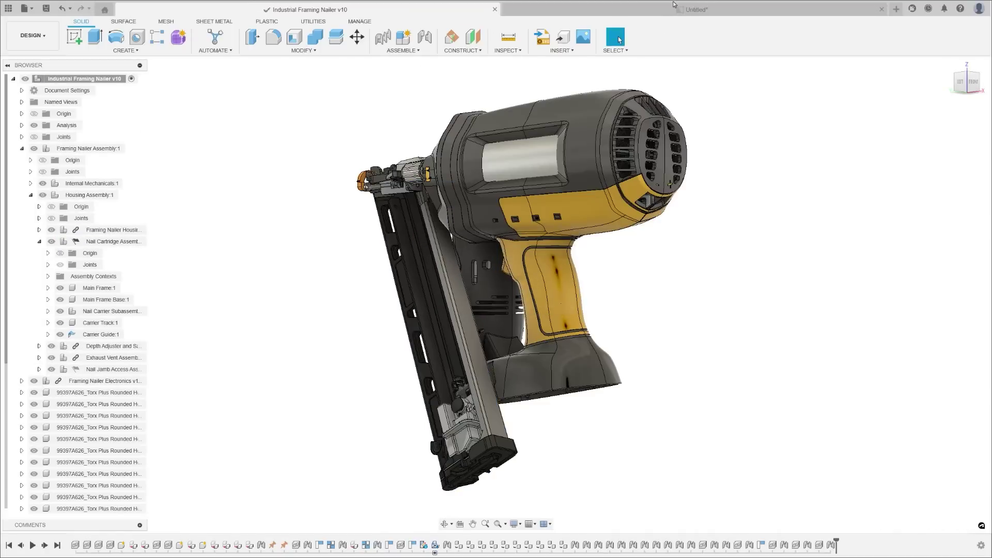
key("ctrl+Tab")
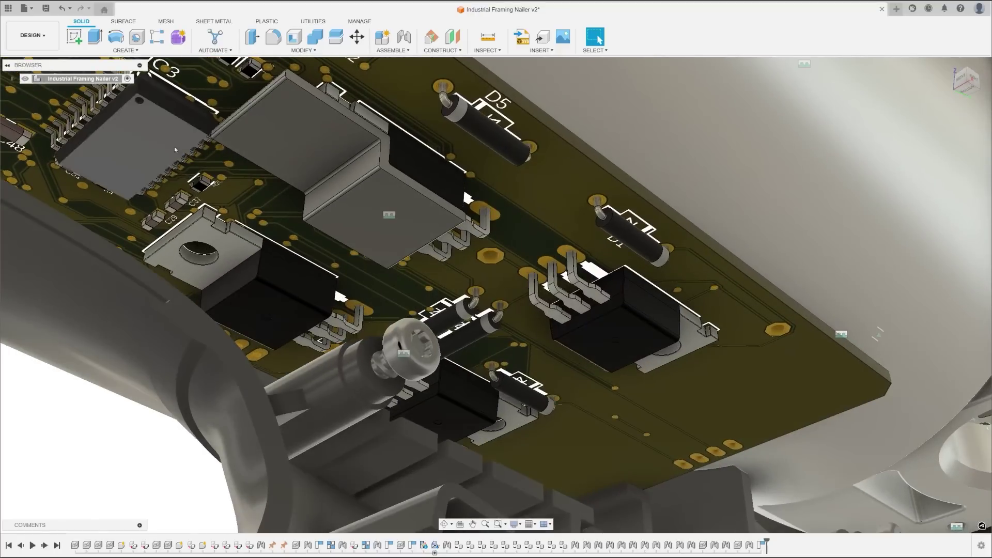
Duplicate the heat sink with its rigid joint onto the top faces of the three uncovered transistors on the circuit board.
left_click(391, 50)
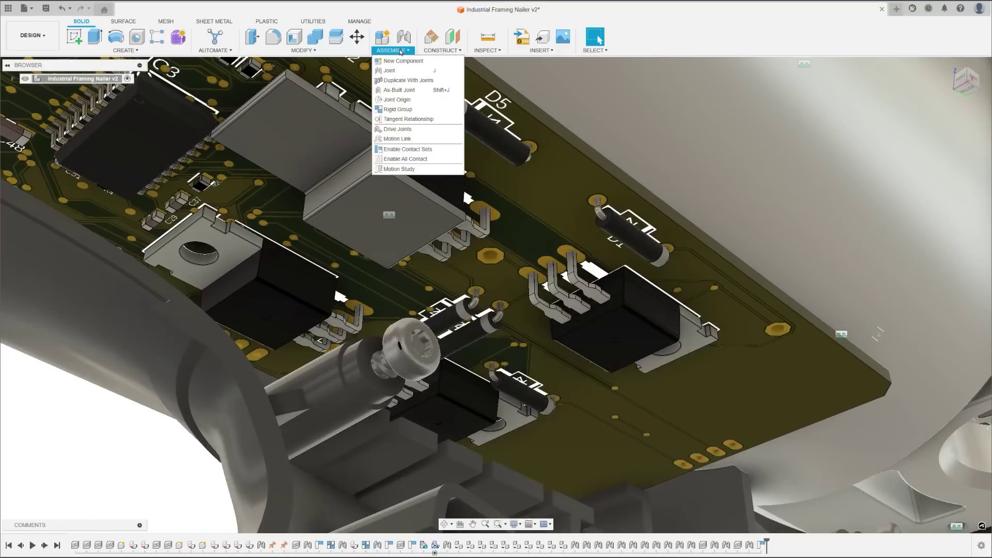
left_click(409, 80)
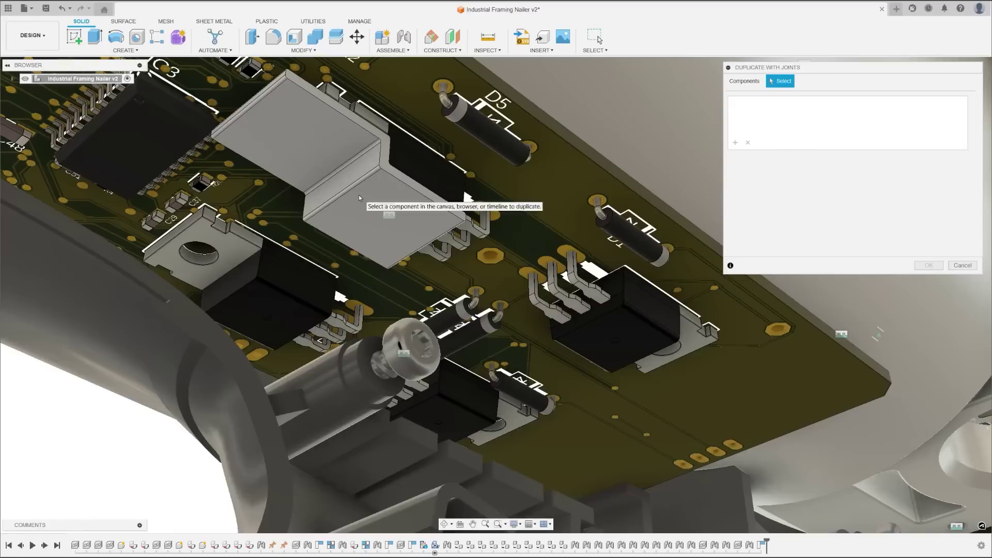
left_click(359, 197)
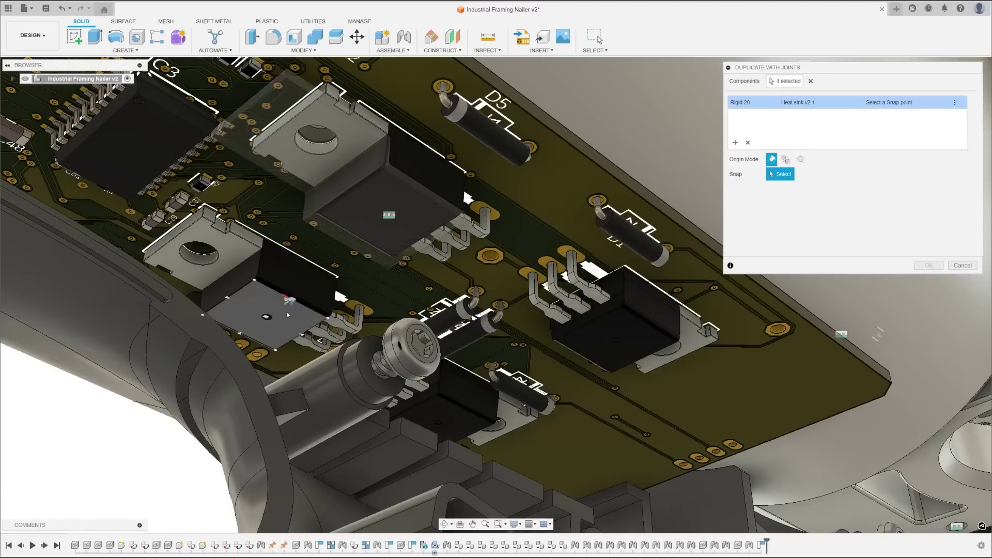
left_click(275, 324)
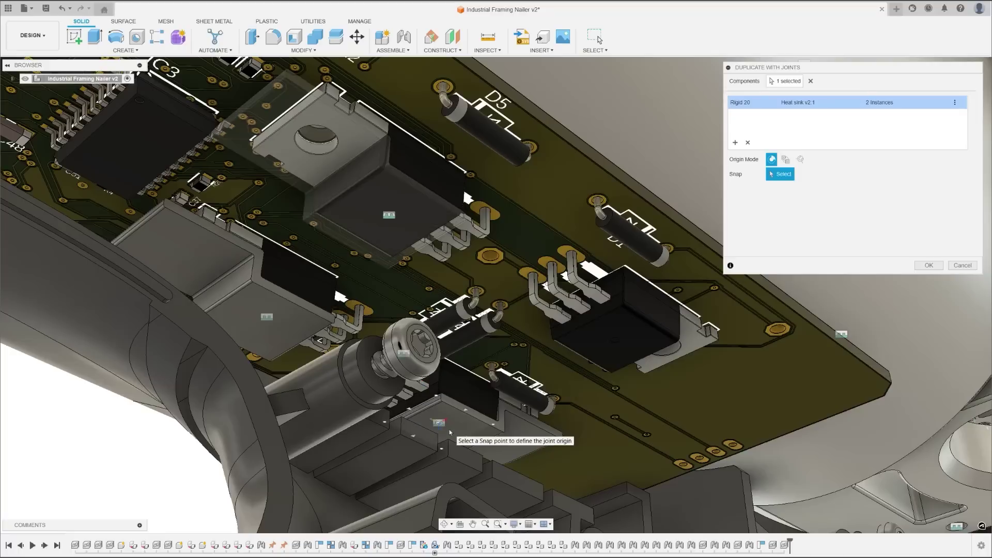
left_click(448, 429)
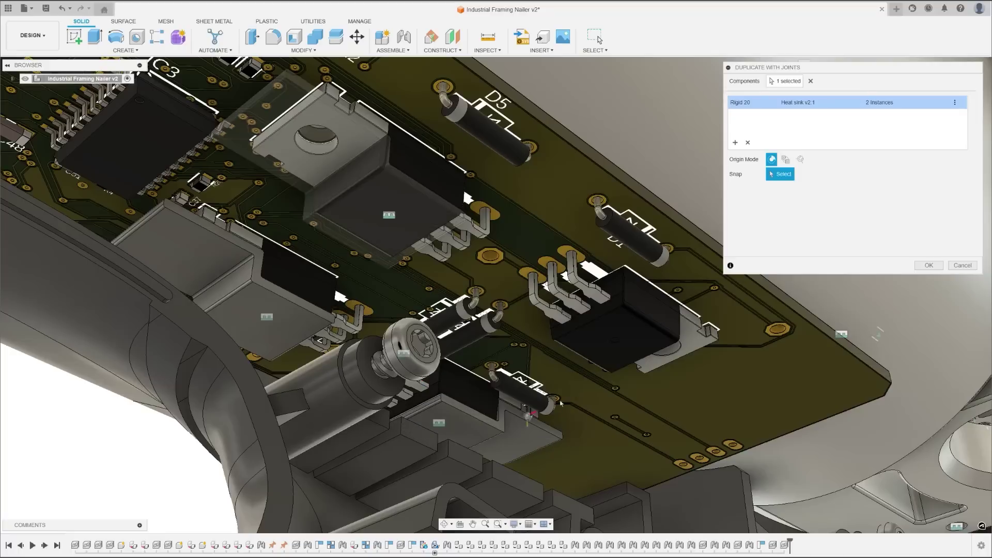
left_click(608, 352)
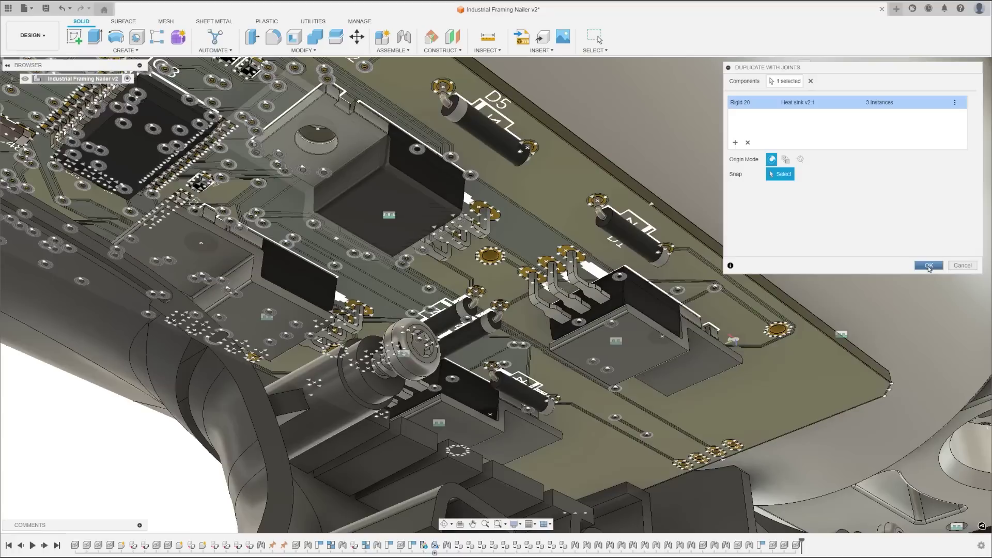
left_click(928, 266)
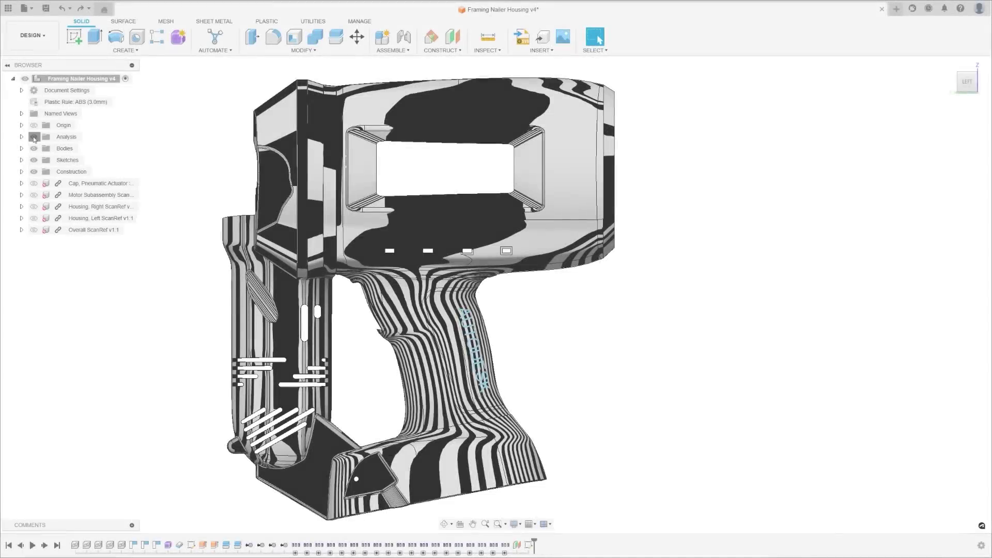
Hide the zebra analysis and deboss the AUTODESK sketch text into the curved rear face of the handle grip at -0.45 mm depth.
left_click(34, 137)
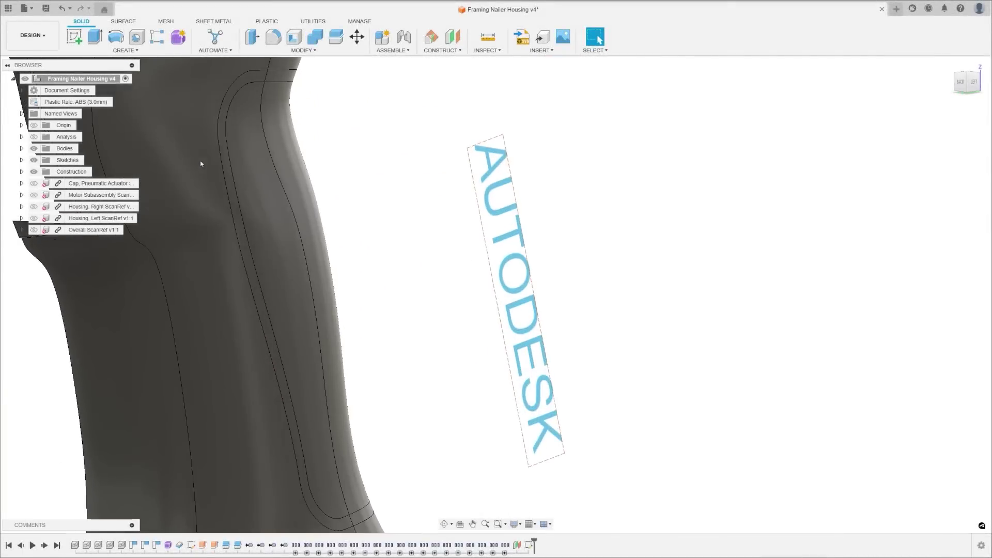
left_click(126, 50)
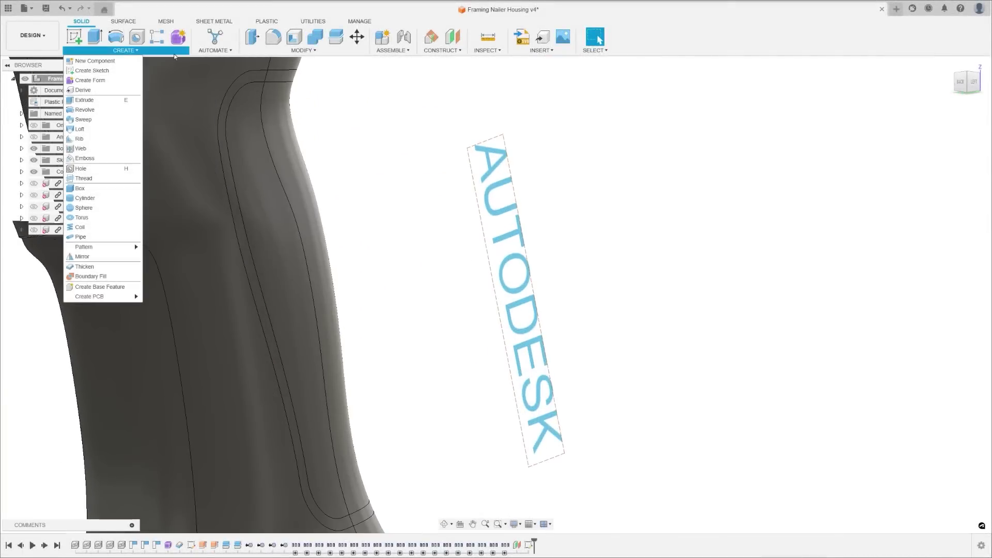
left_click(85, 158)
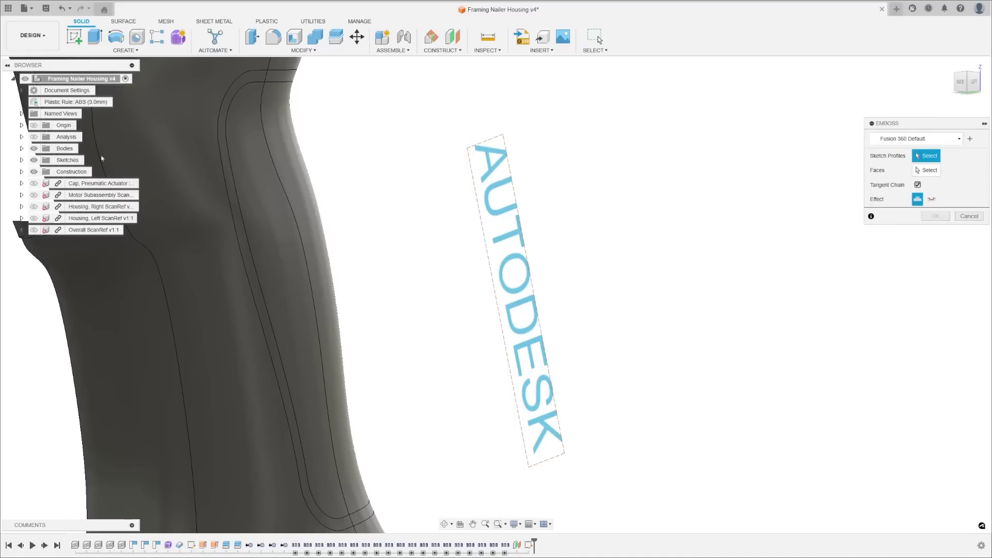
left_click(491, 196)
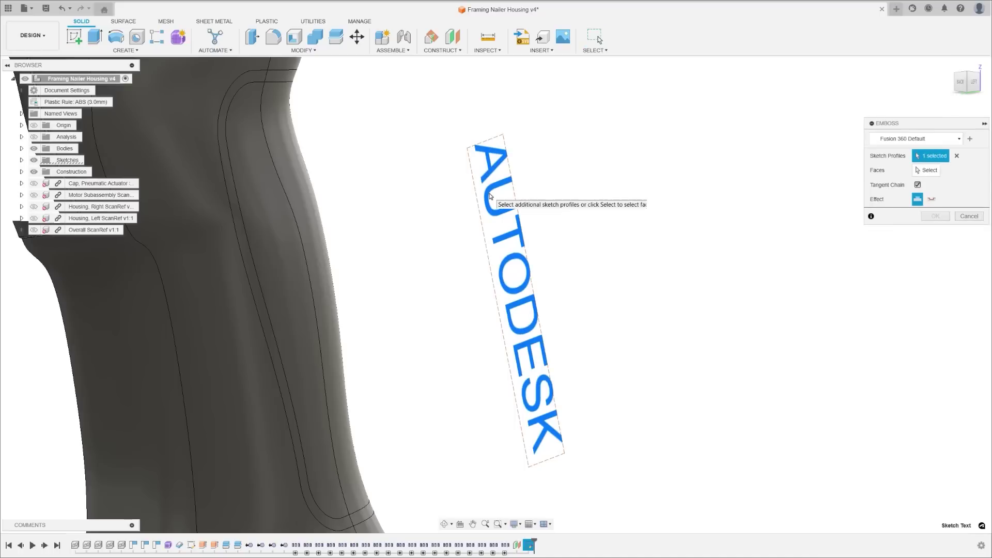
left_click(926, 170)
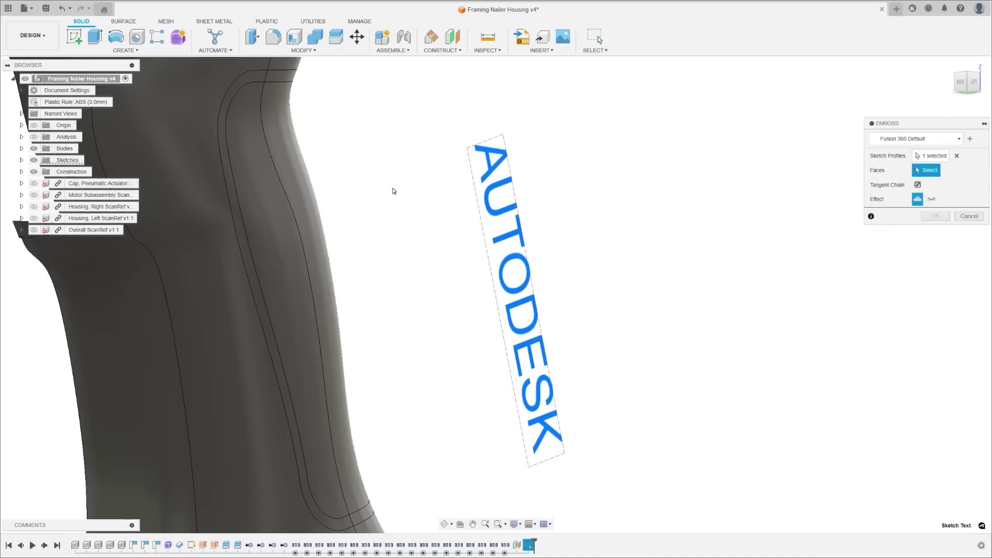
left_click(341, 255)
left_click(942, 214)
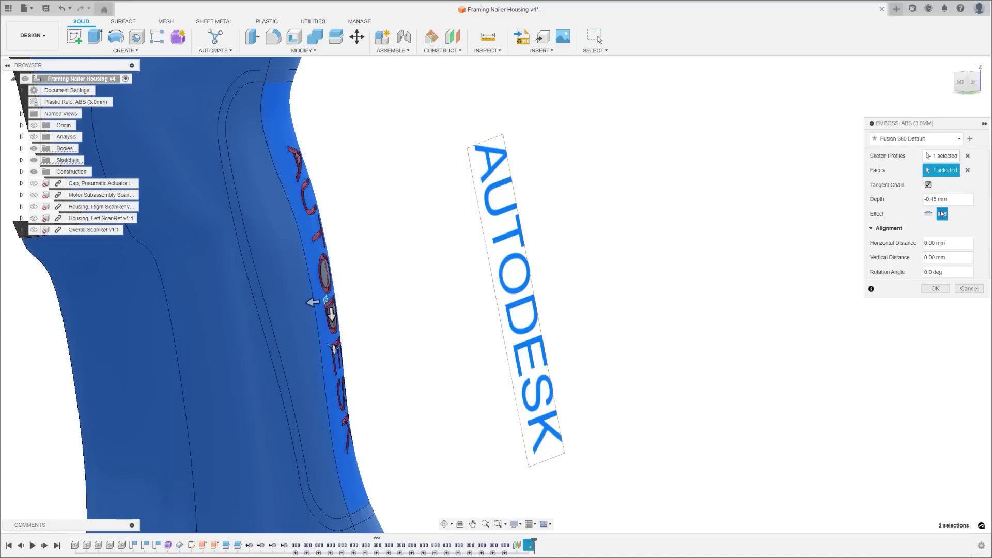
left_click(935, 288)
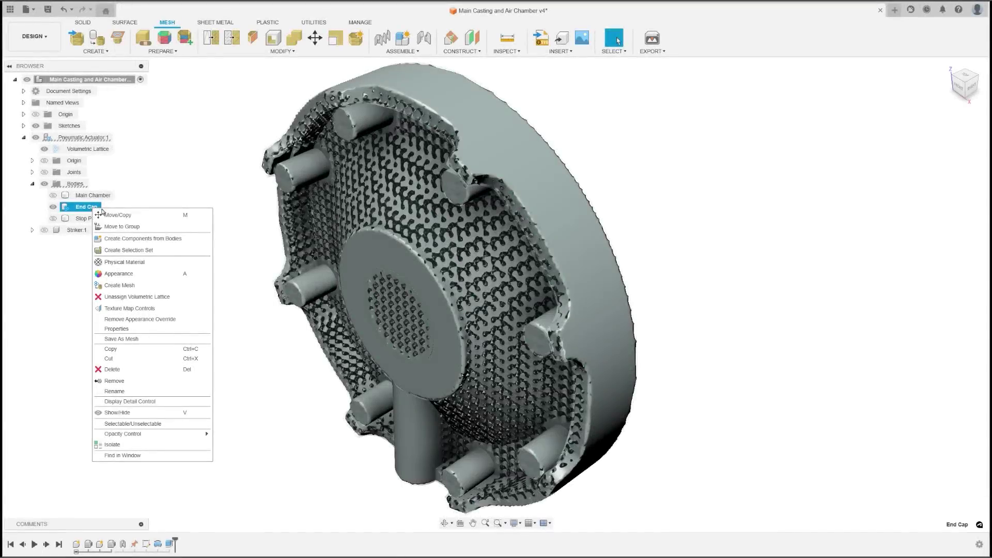
Create a mesh from the latticed End Cap body with Medium refinement and 0.376 mm element size, and select its outer rim and central ring face groups.
left_click(130, 285)
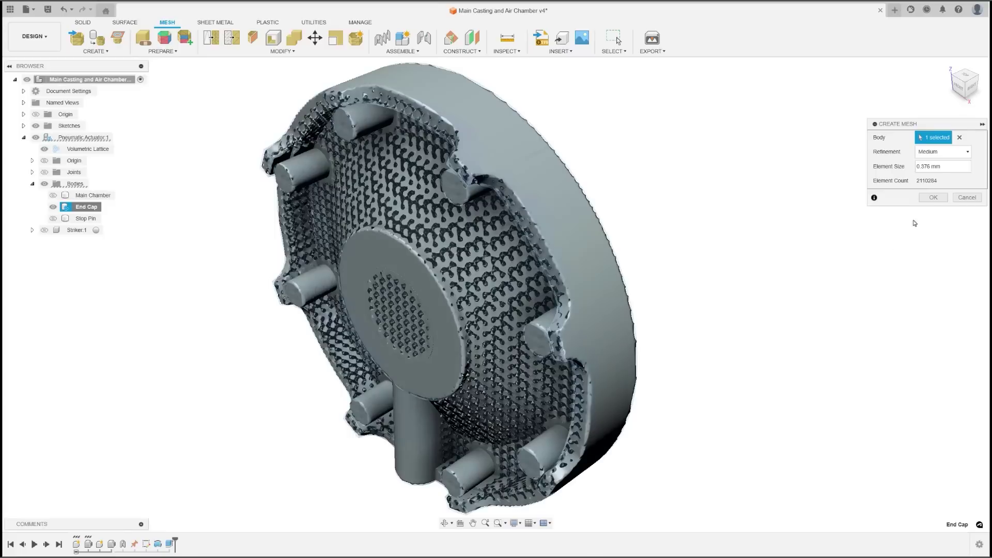
left_click(930, 200)
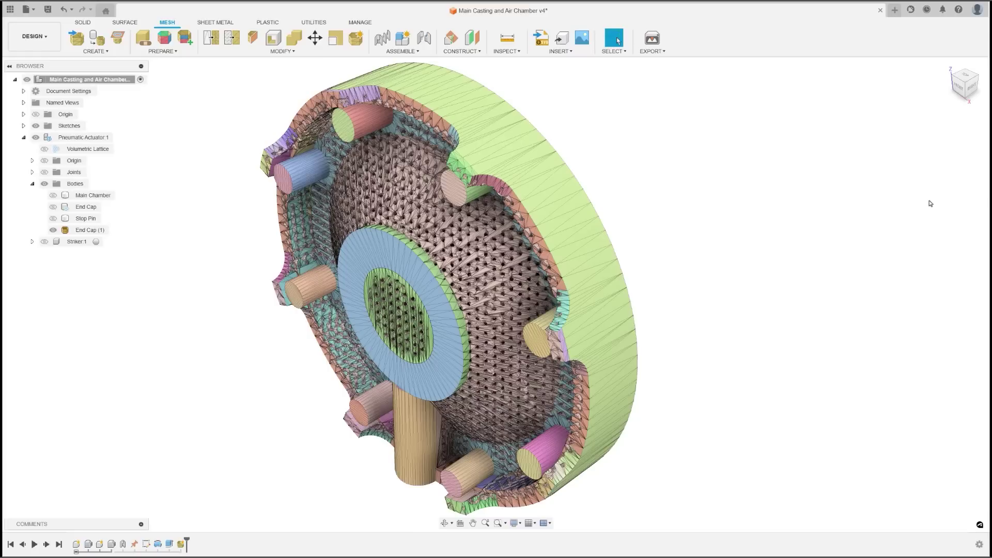
left_click(593, 273)
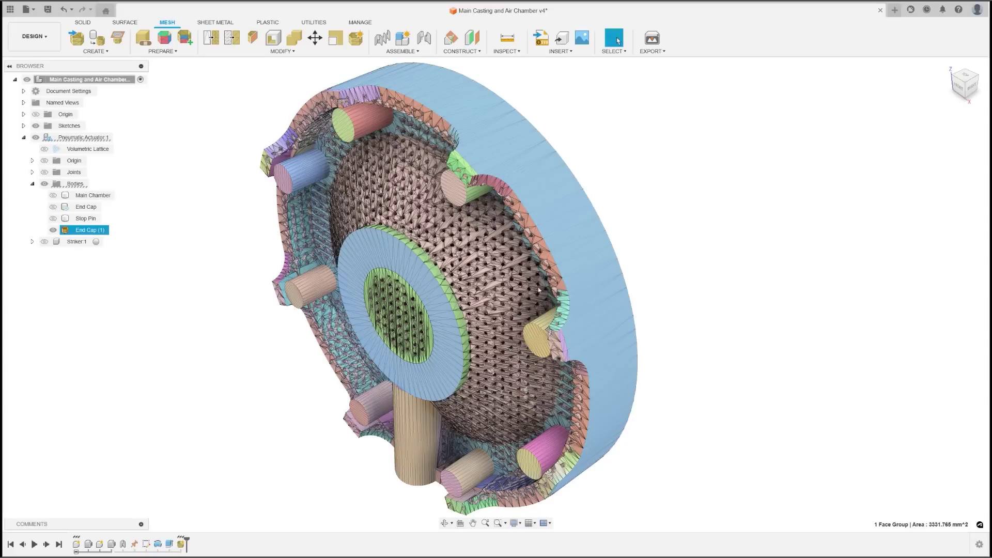
left_click(426, 307)
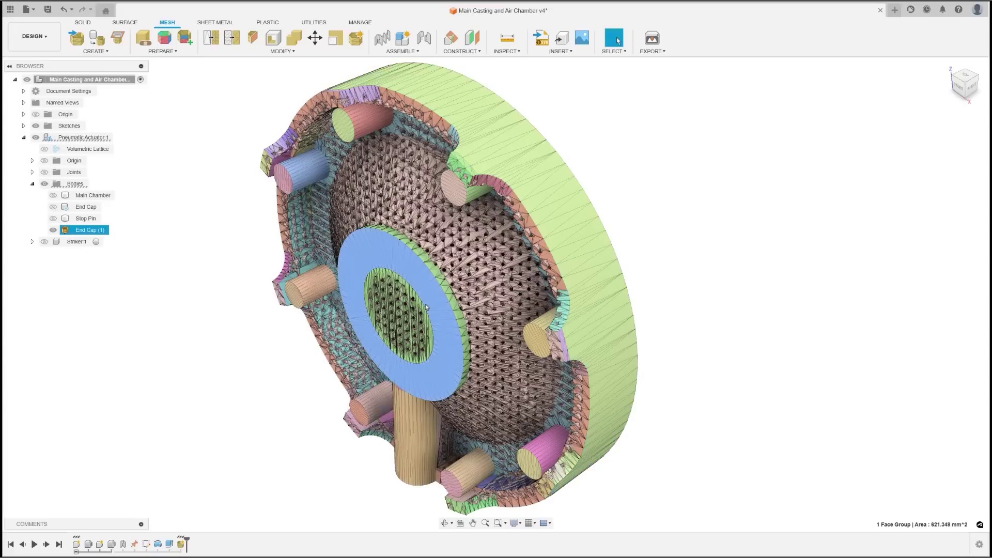
left_click(479, 278)
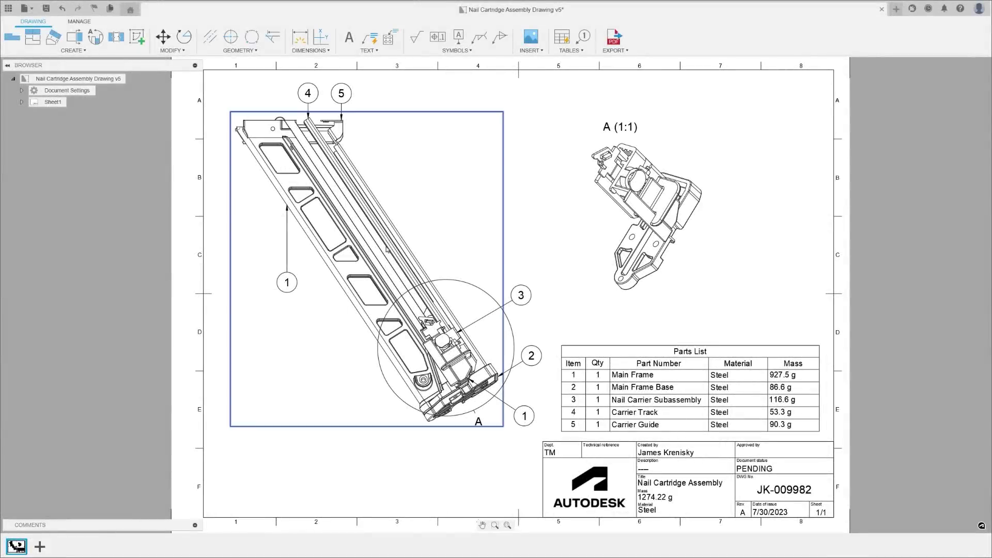
Change the main view of the Nail Cartridge Assembly drawing to the Shaded style.
double_click(387, 249)
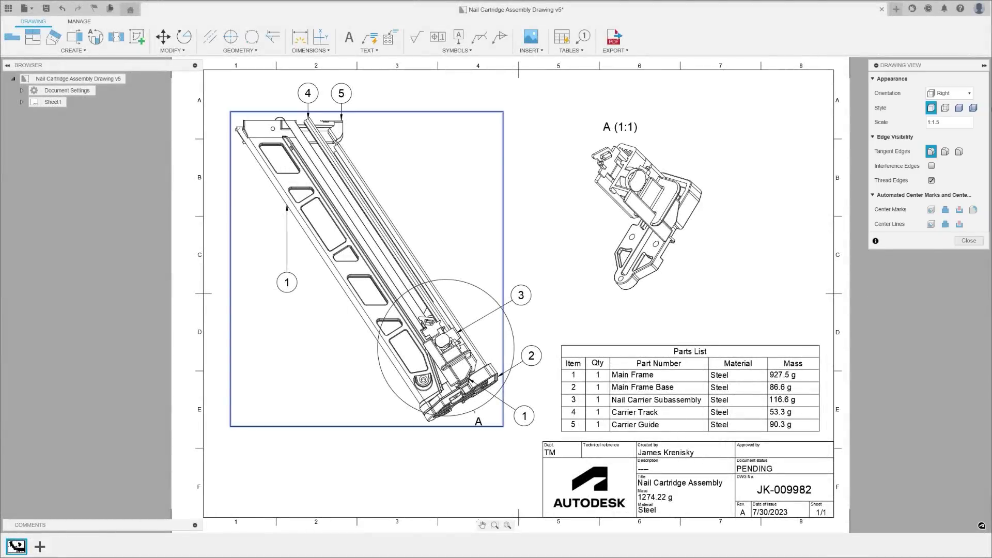
left_click(961, 109)
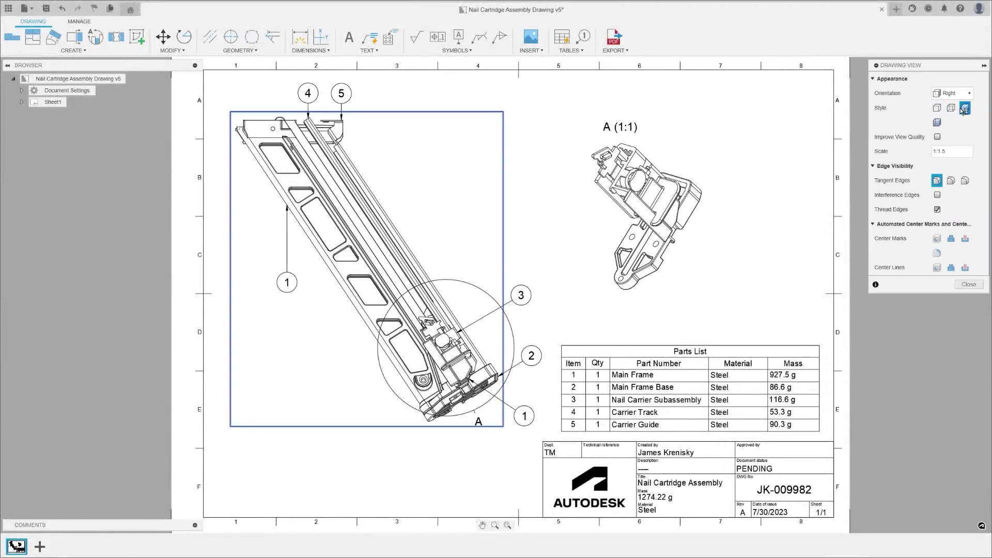
left_click(969, 284)
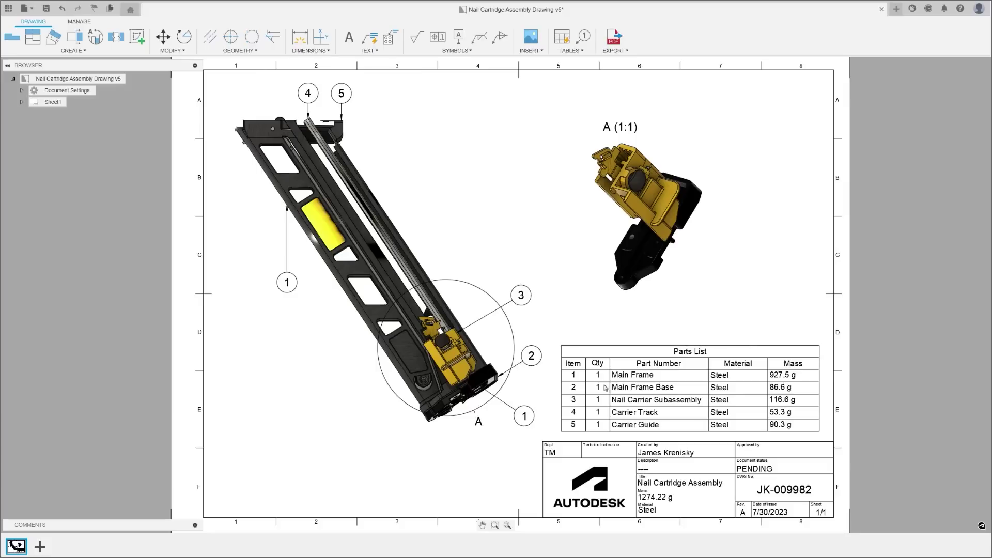
left_click(494, 525)
left_click(510, 219)
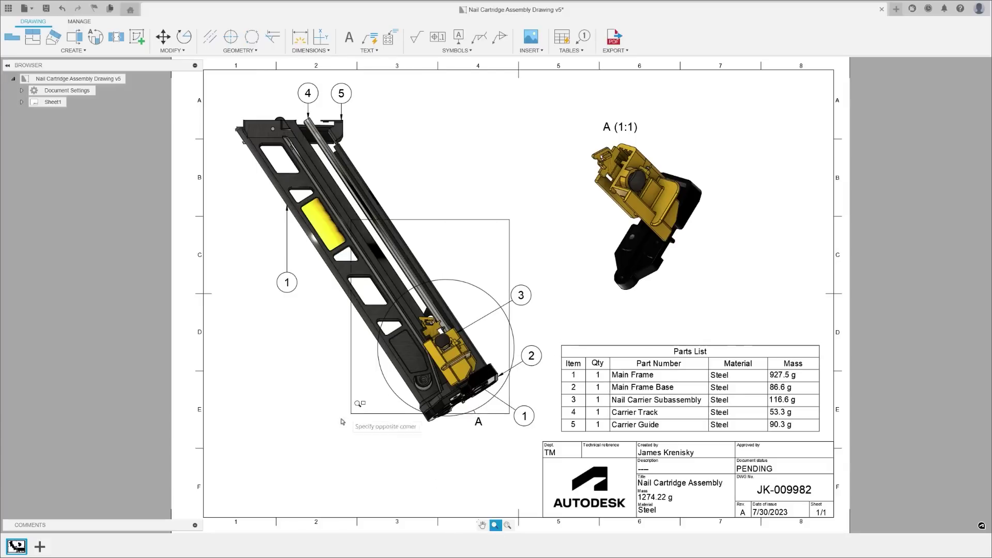
left_click(312, 442)
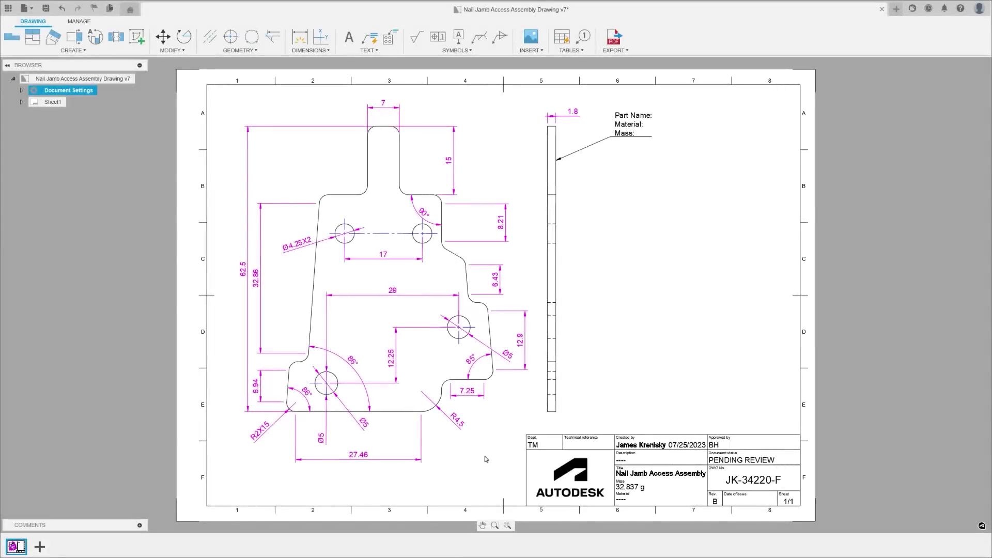
In the Nail Jamb Access Assembly drawing, flip the arrowheads of the 1.8 thickness, 90° corner and Ø4.25 hole dimensions.
left_click(495, 526)
left_click_drag(518, 91, 596, 148)
right_click(474, 275)
left_click(478, 337)
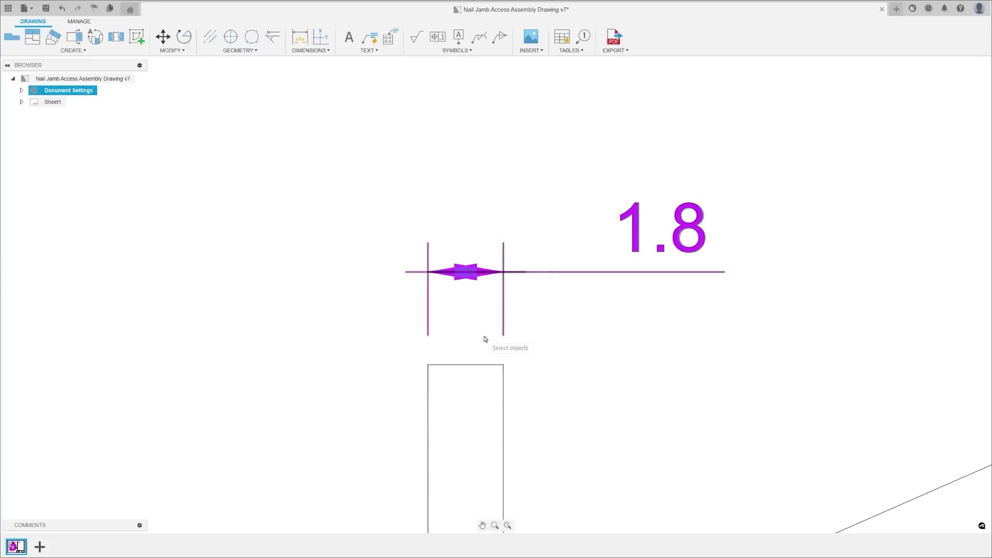
left_click(502, 277)
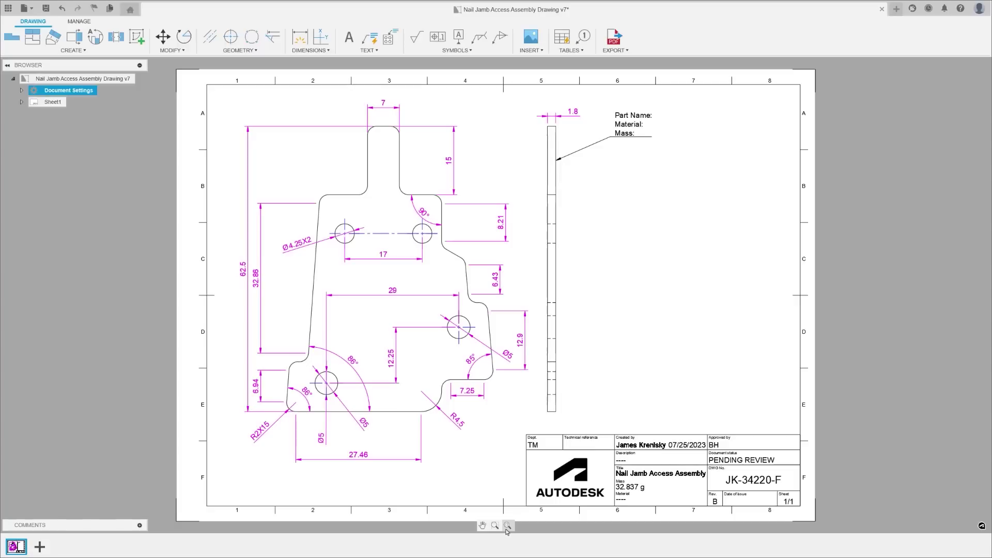
left_click(507, 525)
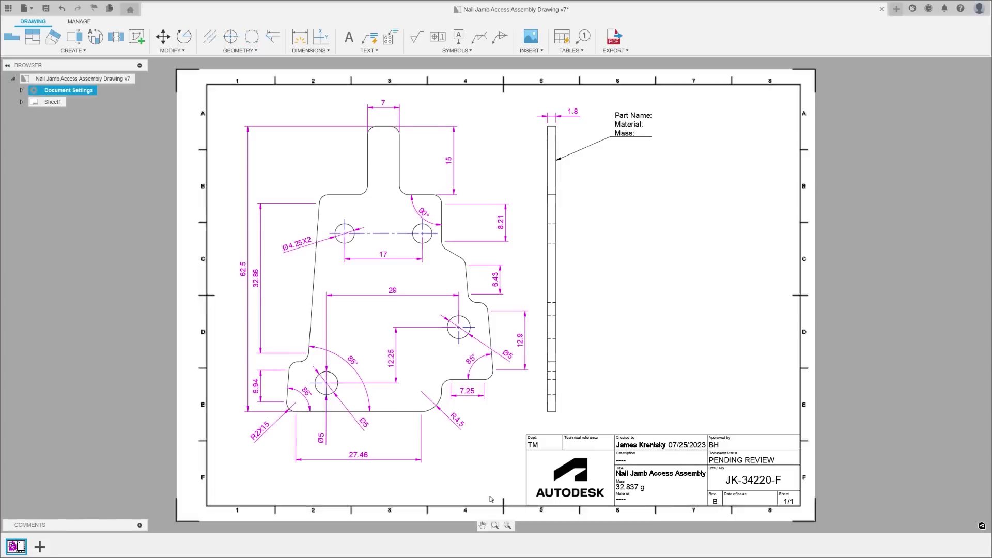
right_click(467, 391)
left_click(462, 435)
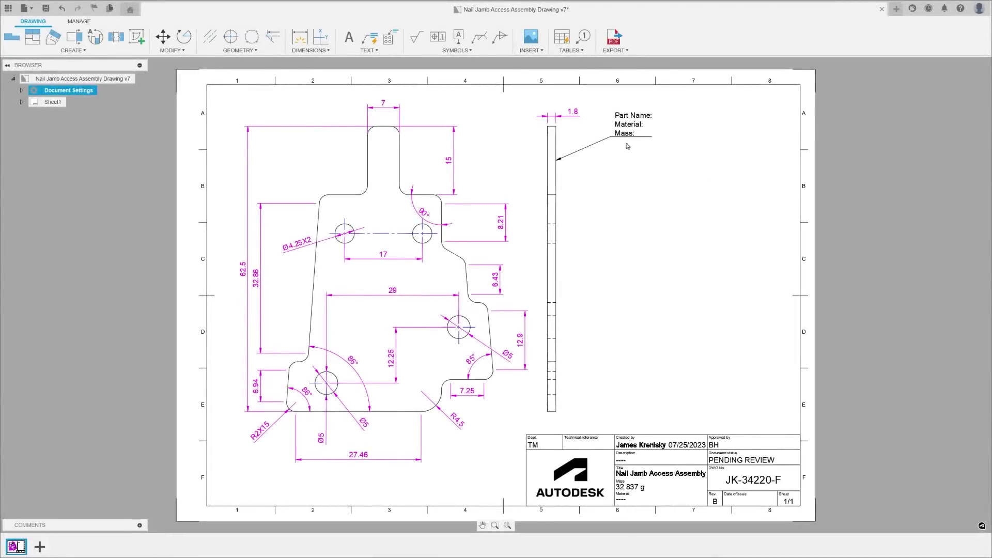
Edit the leader note on the side view and insert the Part Name property after its label.
left_click(626, 135)
double_click(630, 117)
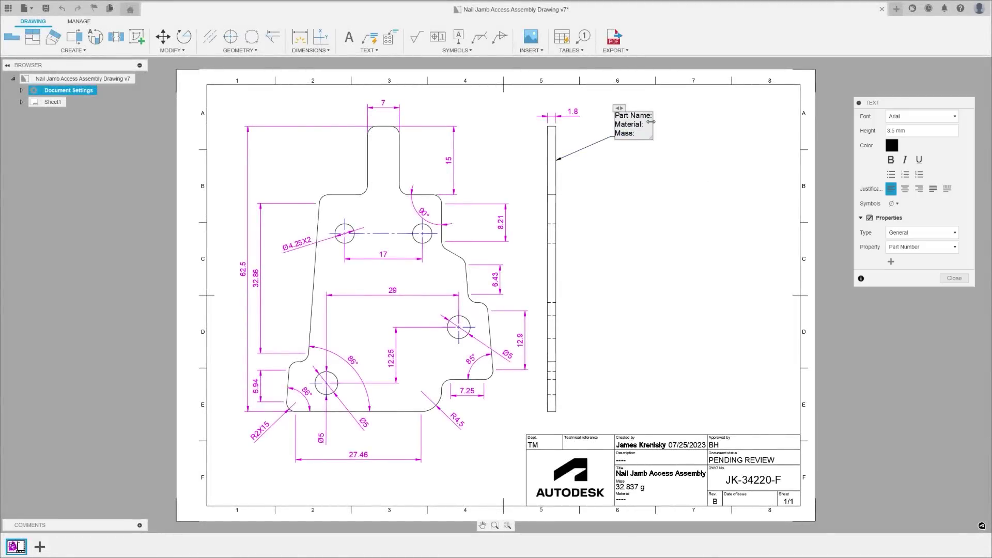
left_click(908, 247)
left_click(911, 269)
left_click(892, 263)
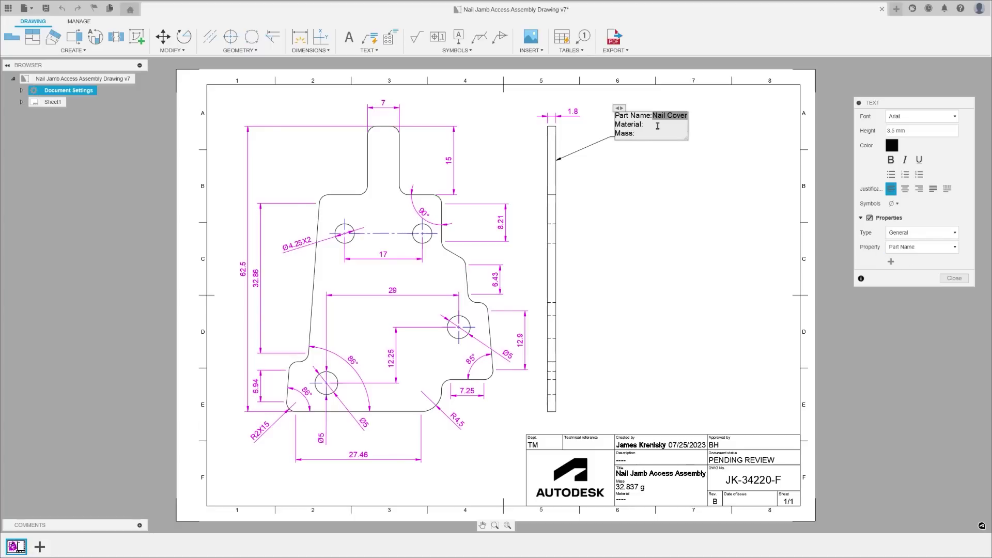
Insert the Material and Mass properties after their labels in the leader note and finish editing it.
left_click(904, 247)
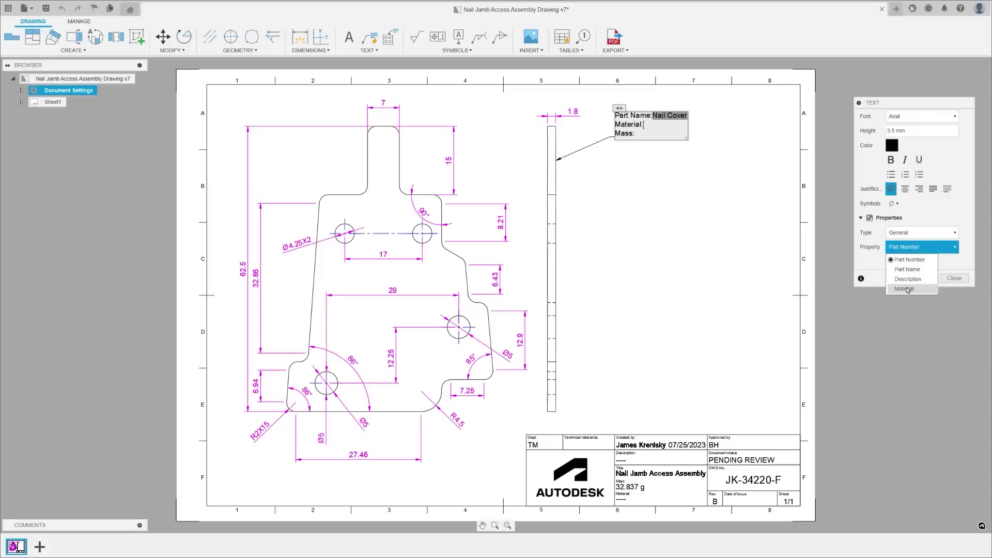
left_click(905, 288)
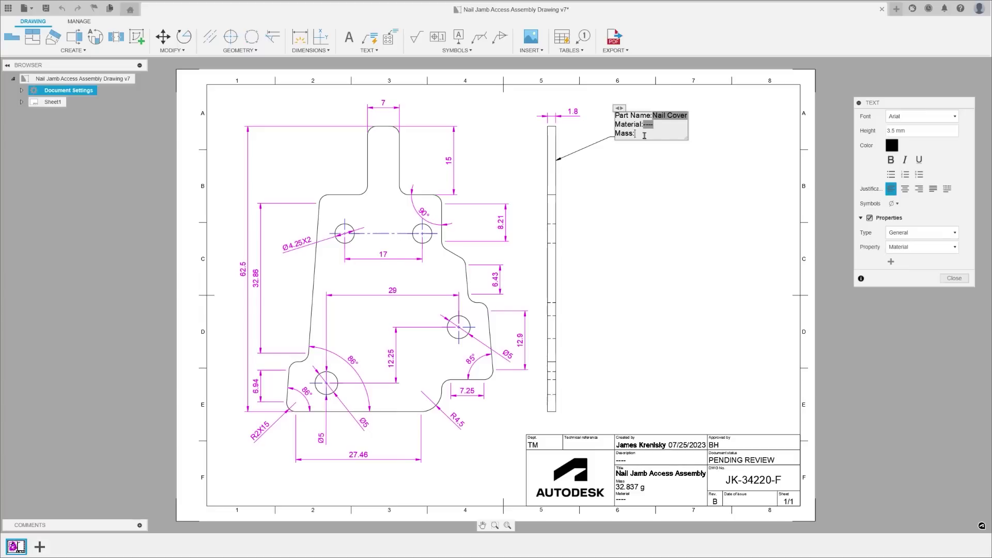
left_click(923, 233)
left_click(910, 243)
left_click(891, 262)
left_click(955, 278)
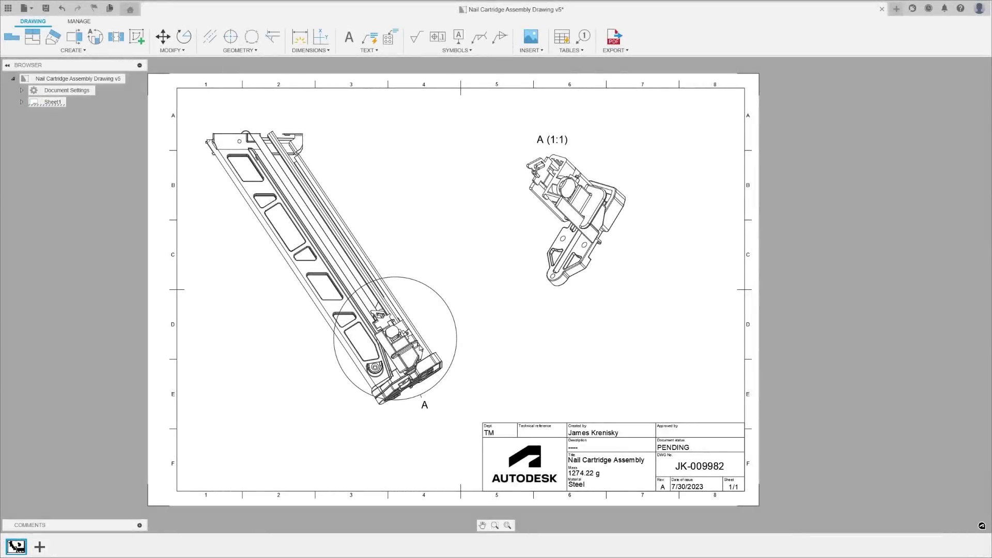
Add a First Level parts list for the main view of the Nail Cartridge Assembly drawing, placed just above the title block.
right_click(418, 345)
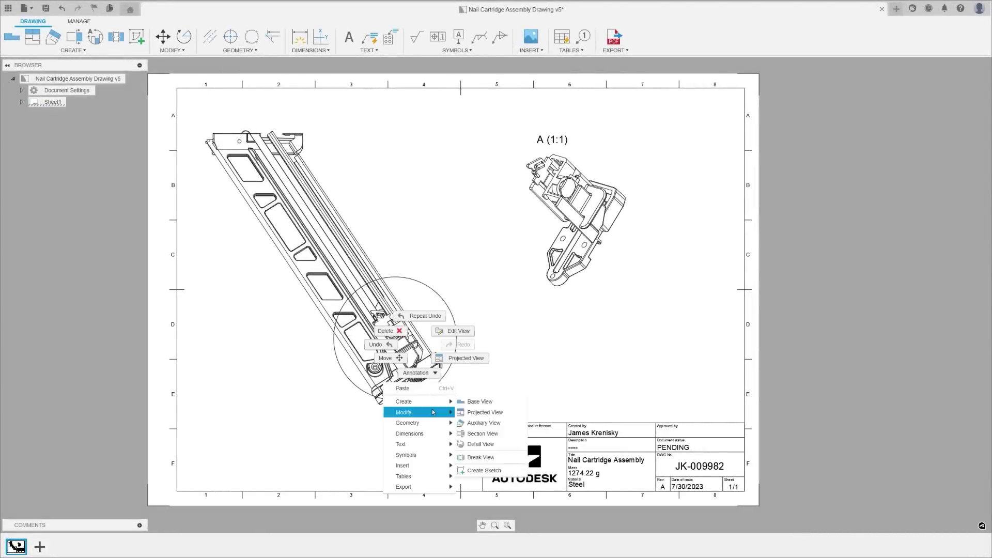
mouse_move(431, 477)
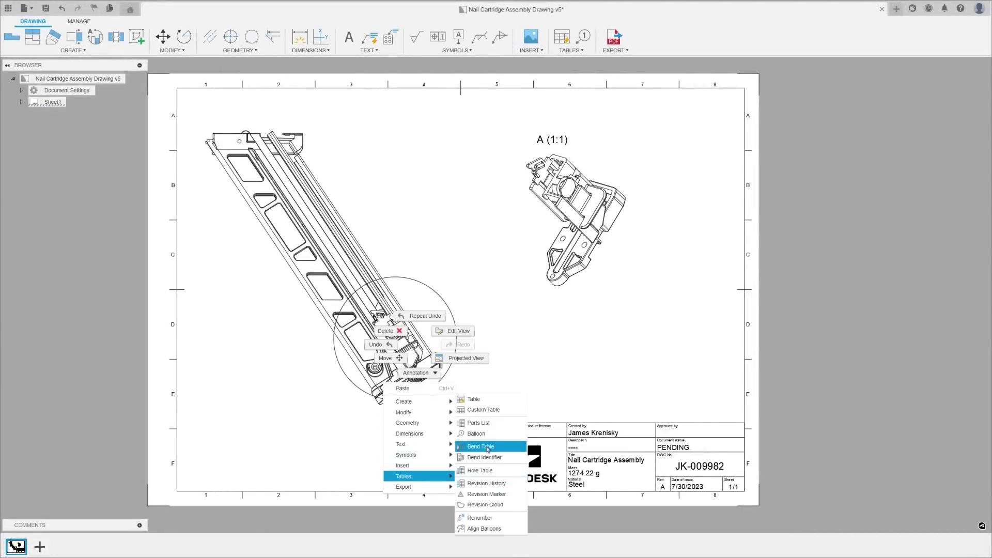
left_click(478, 423)
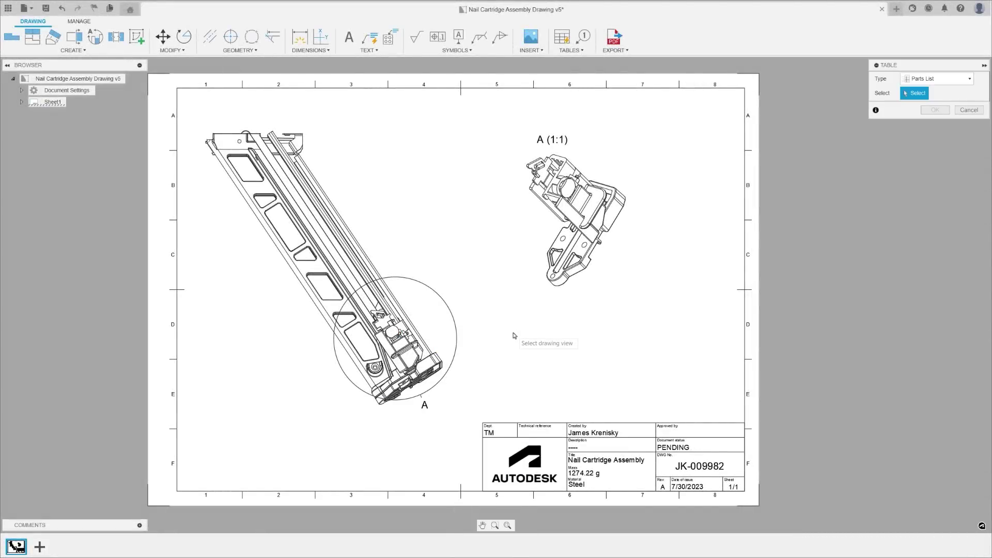
left_click(448, 339)
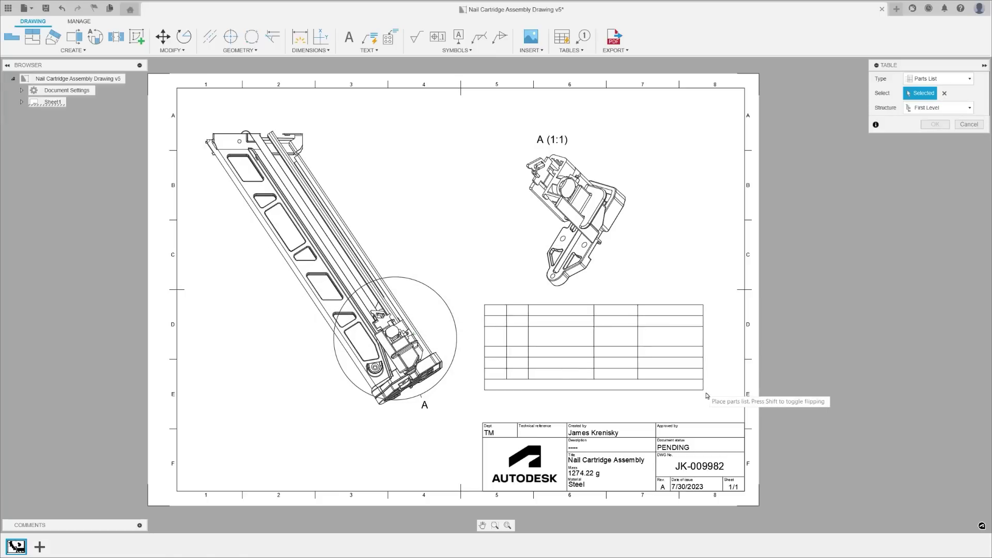
left_click(726, 413)
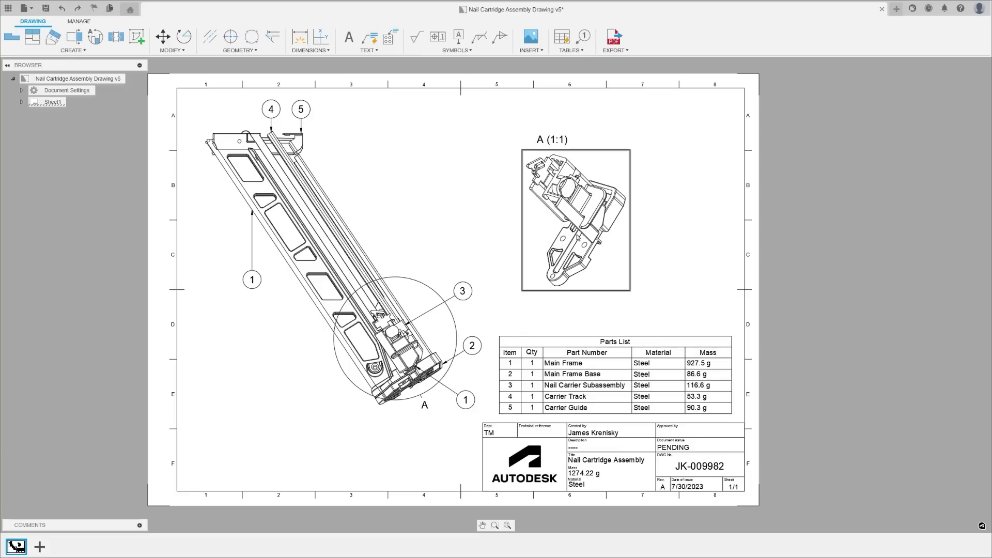
Add a leader note pointing at an edge in detail view A, placed beside the view, with text starting "CHECK P".
right_click(575, 225)
mouse_move(580, 291)
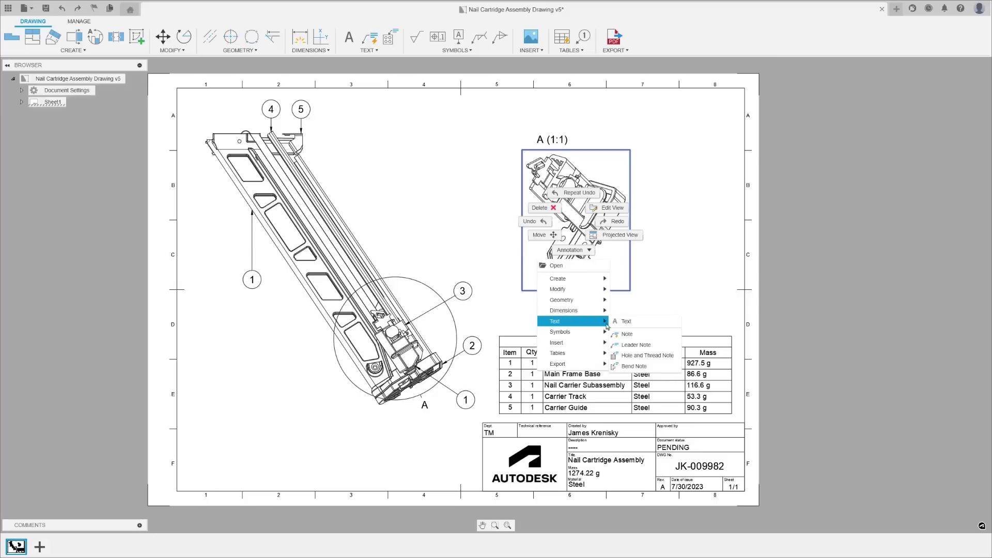
left_click(640, 334)
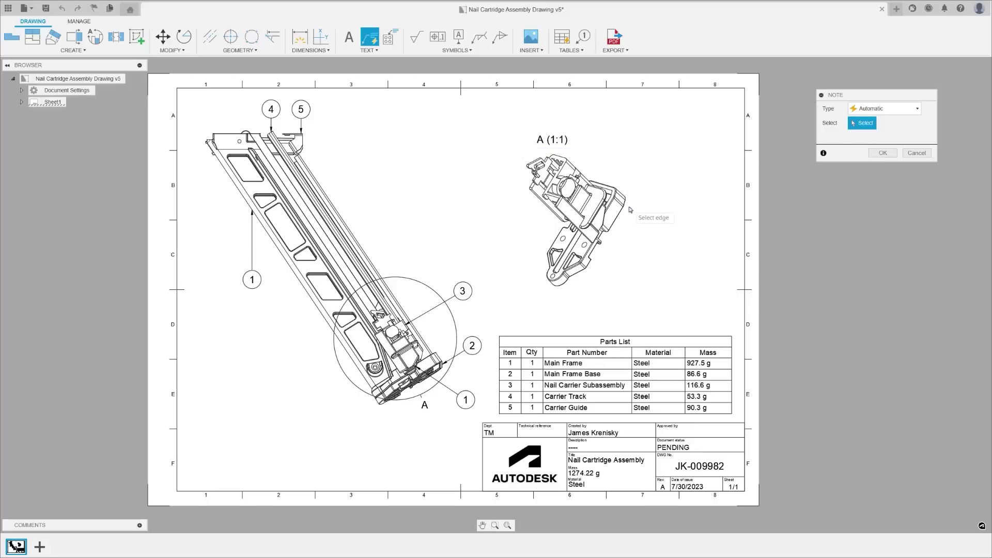
left_click(564, 184)
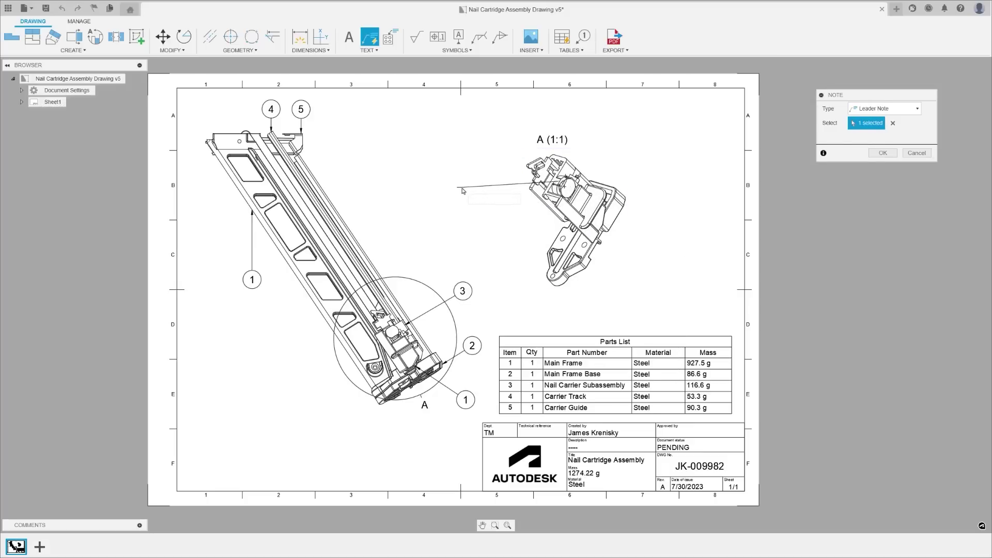
left_click(467, 230)
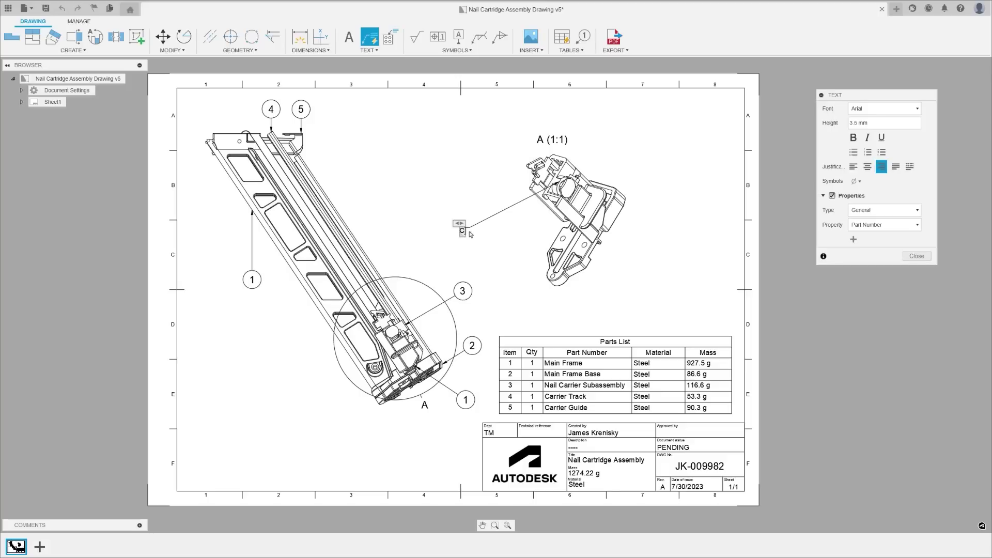
type("CHECK P")
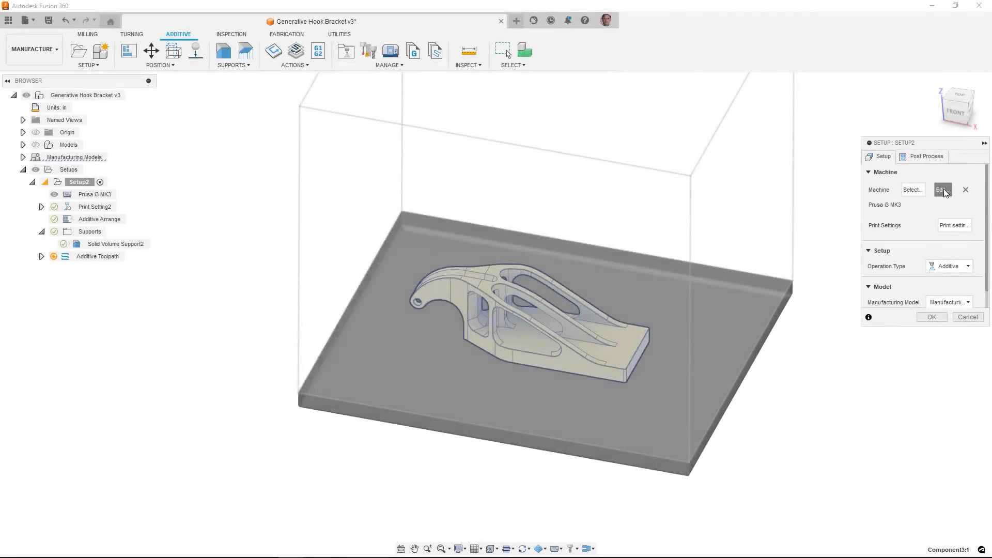
In the Prusa i3 MK3 machine definition, set extruder0's filament diameter to 2.85 and replace its maximum temperature.
left_click(942, 190)
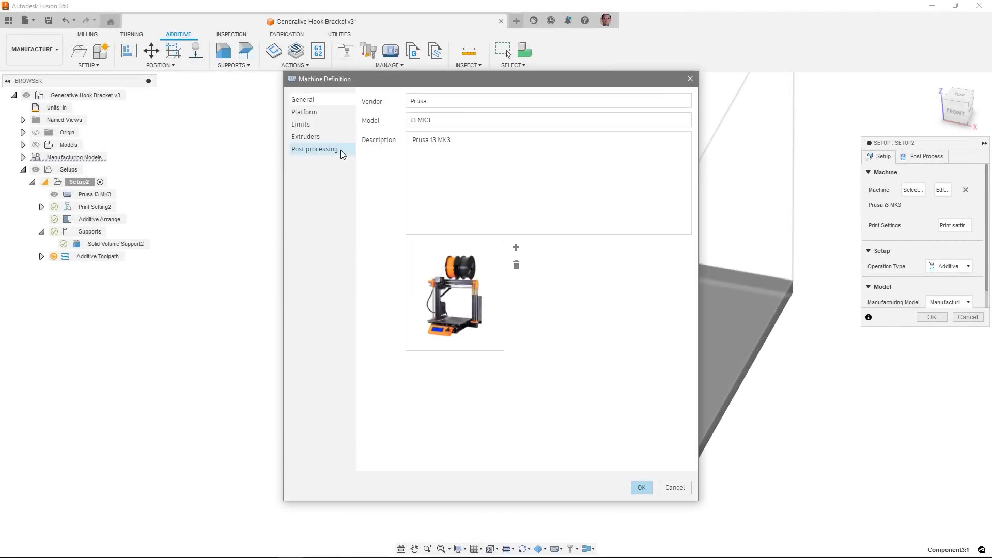
left_click(309, 136)
double_click(491, 181)
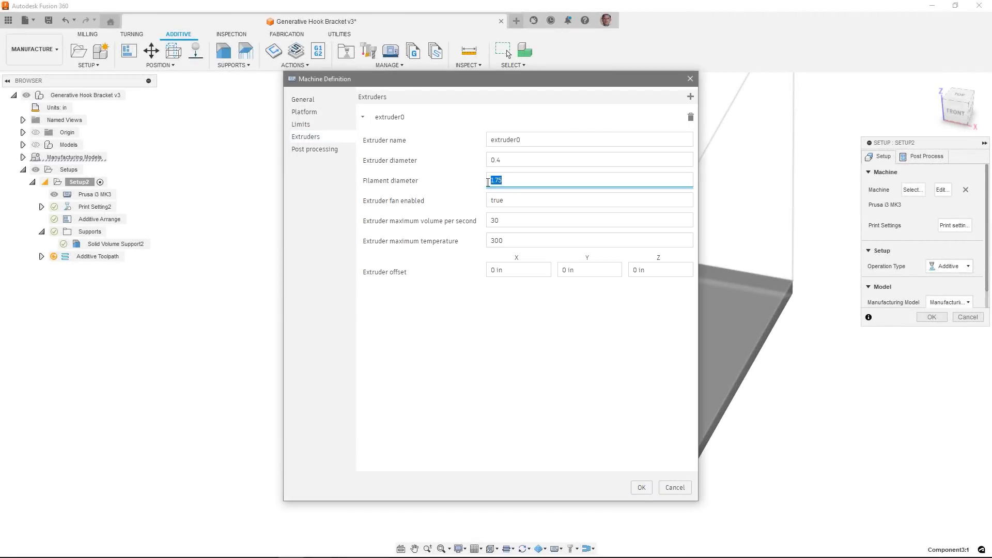
type("2")
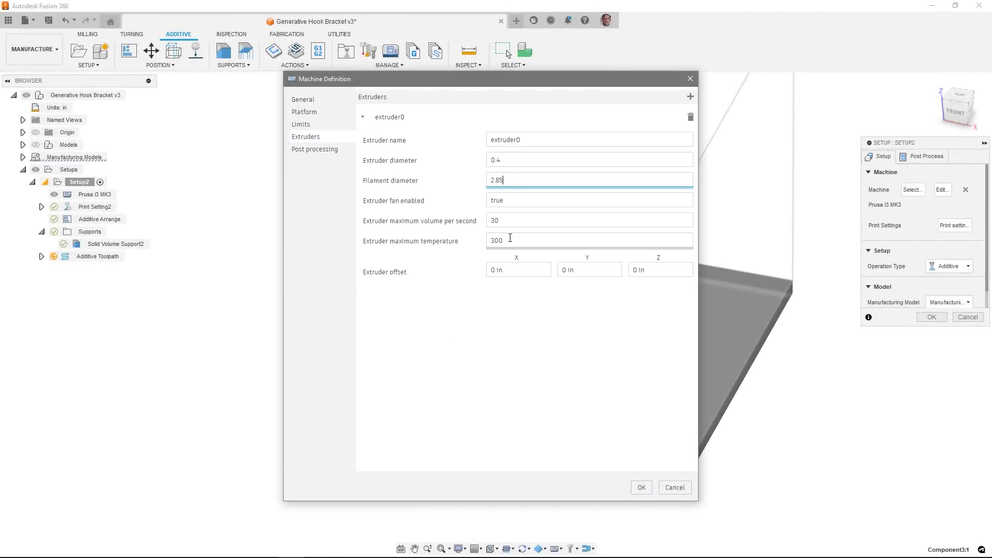
double_click(491, 241)
type("2")
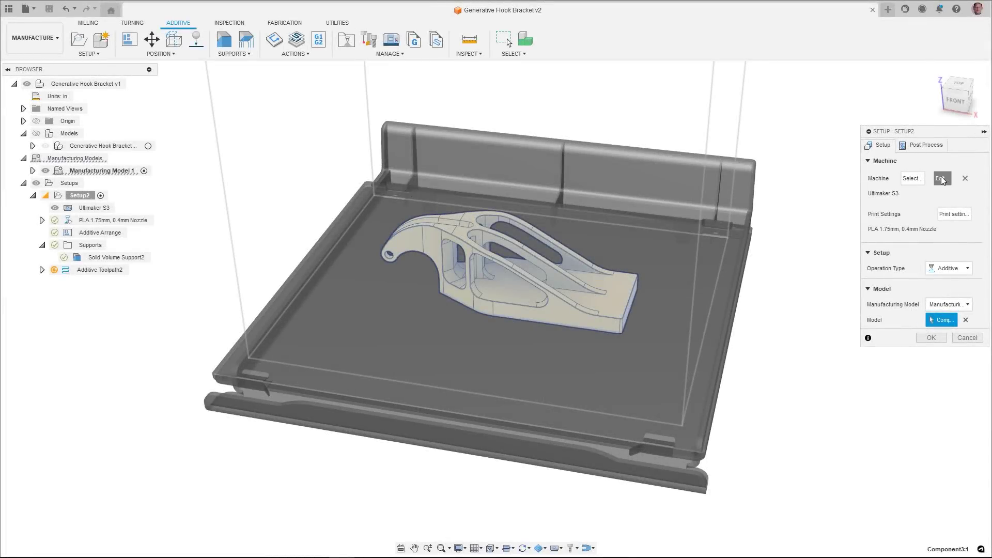
In the Ultimaker S3 machine definition, set extruder0's filament diameter to 1.75 and its maximum temperature to 270.
left_click(941, 180)
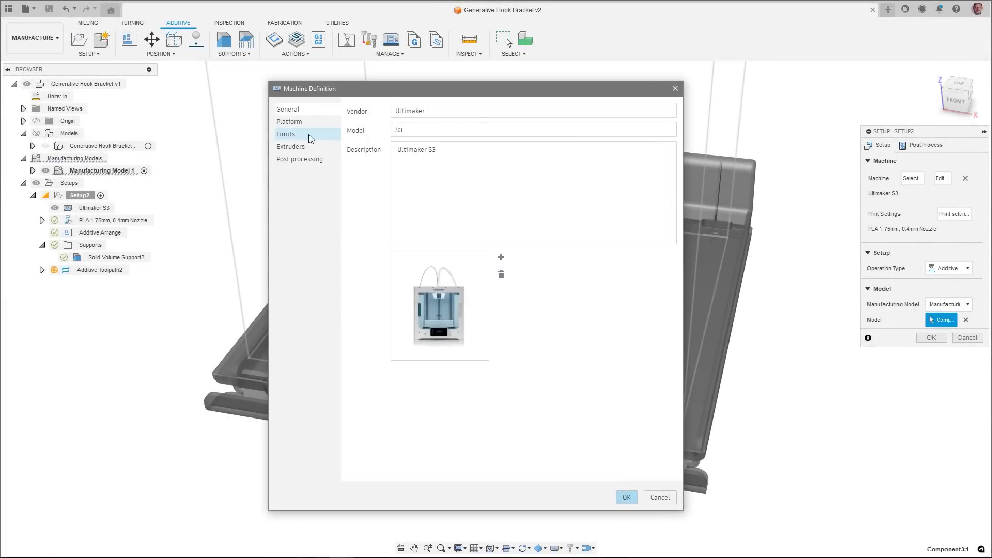
left_click(292, 147)
left_click(468, 191)
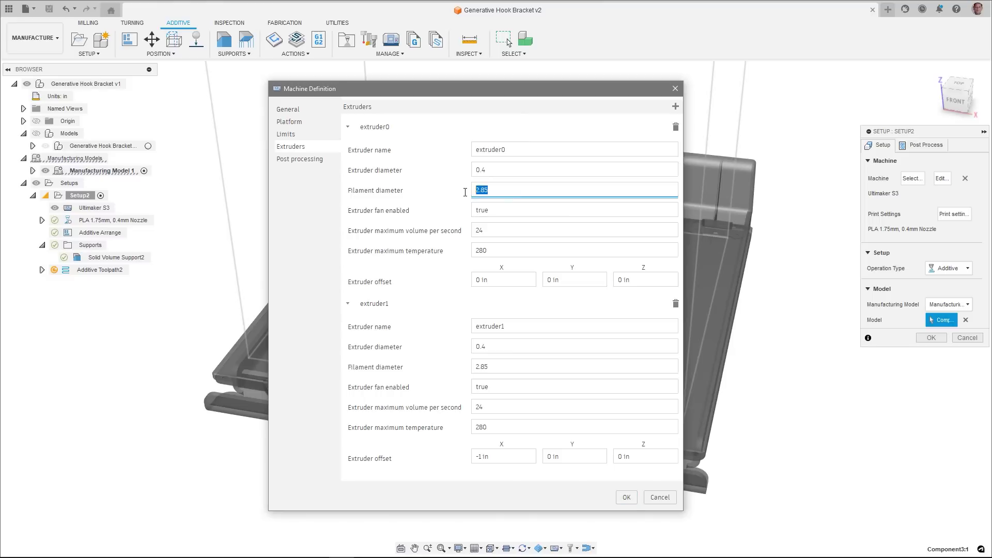
type("1")
left_click(476, 250)
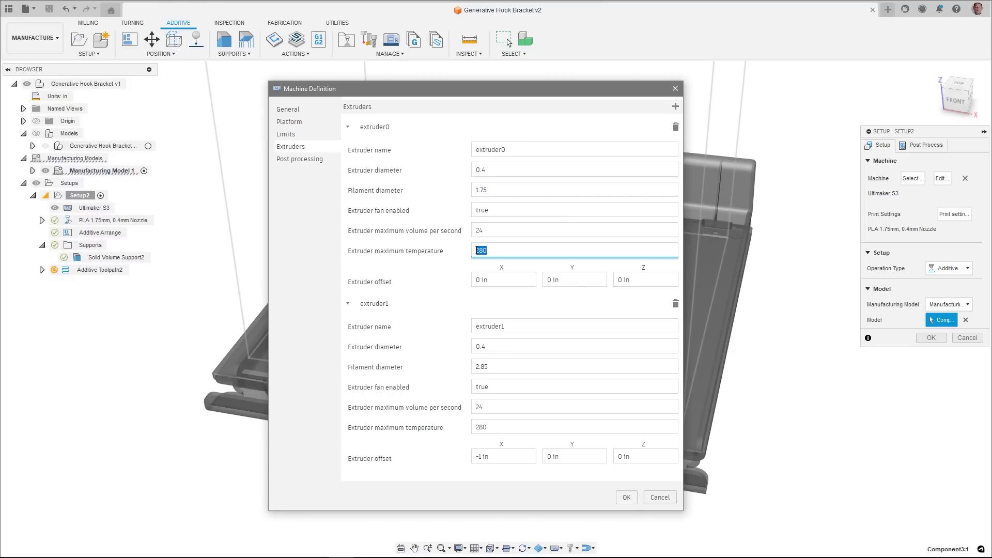
key("BackSpace")
type("270")
Enter a new maximum temperature for extruder1 in the Ultimaker S3 machine definition.
left_click(487, 426)
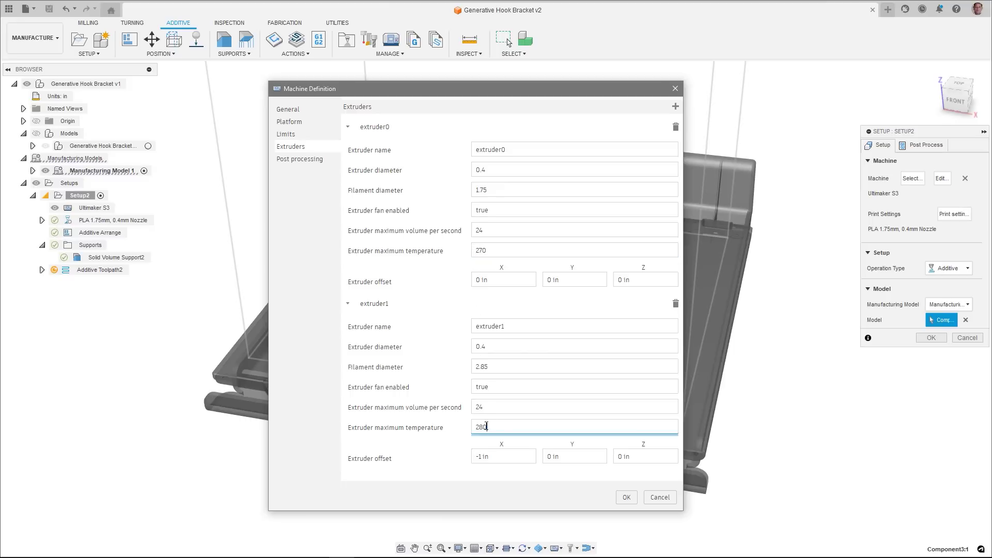
left_click_drag(487, 426, 478, 426)
type("28")
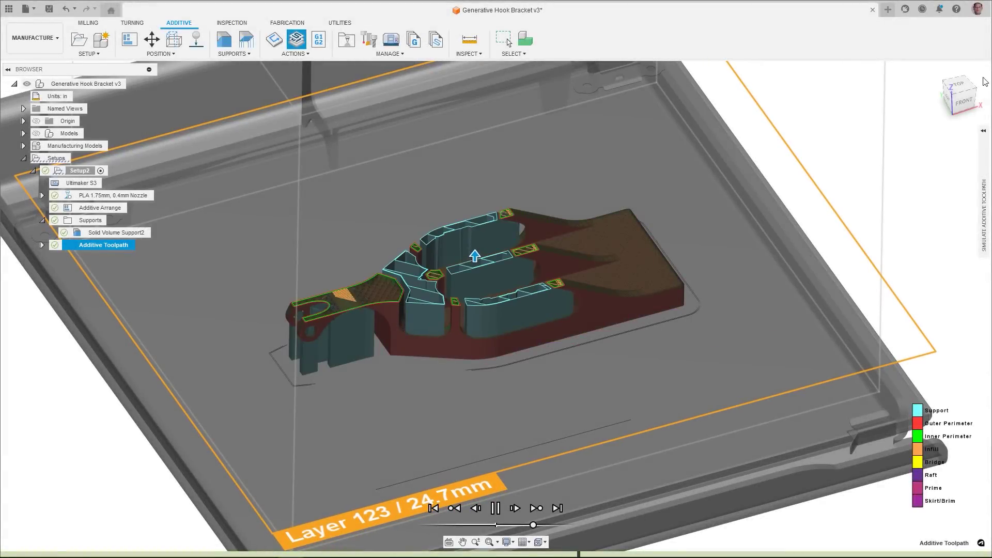
Expand the additive toolpath simulation settings and turn off the machine display.
left_click(983, 133)
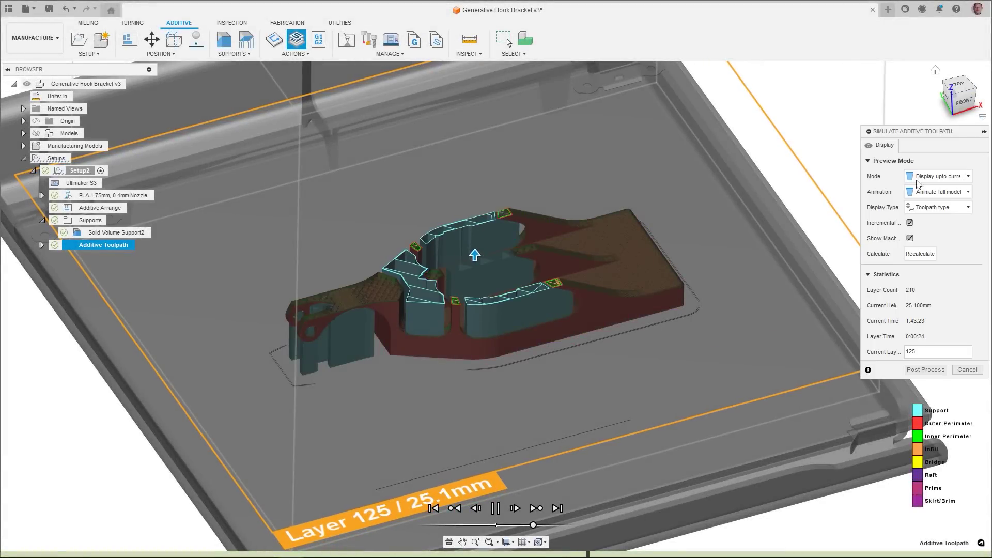
left_click(910, 240)
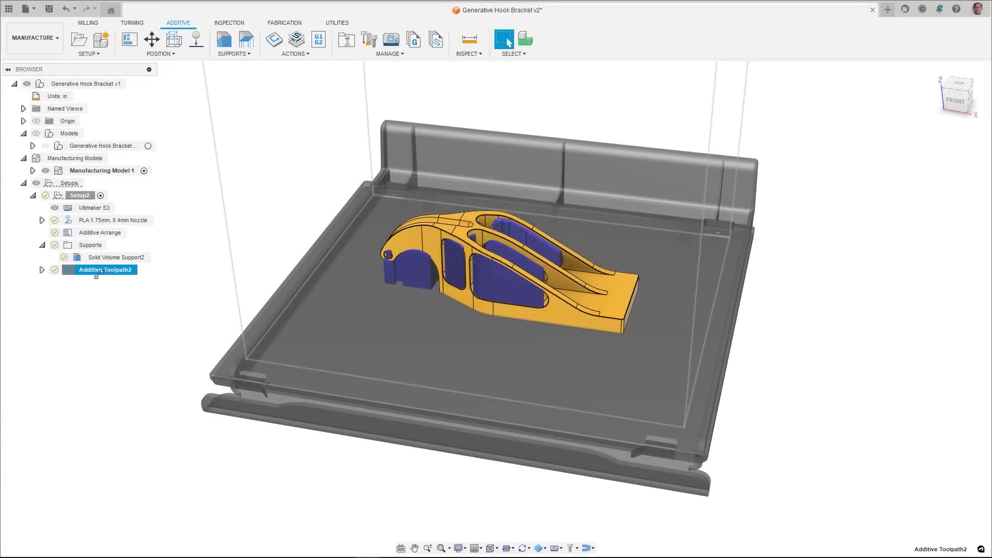
Open the print statistics of Additive Toolpath2 and enter new costs for 1 kWh of energy and 1 kg of filament.
right_click(96, 271)
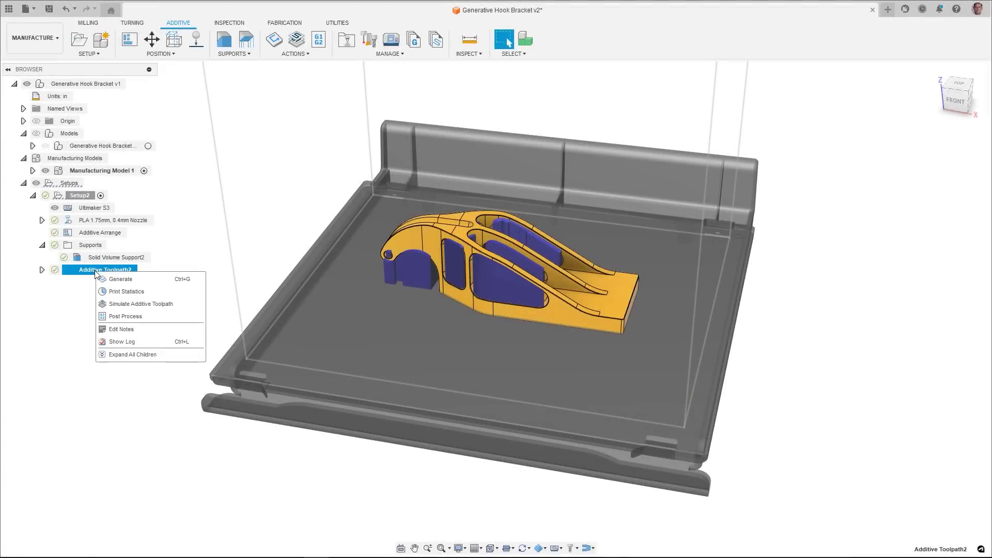
left_click(110, 295)
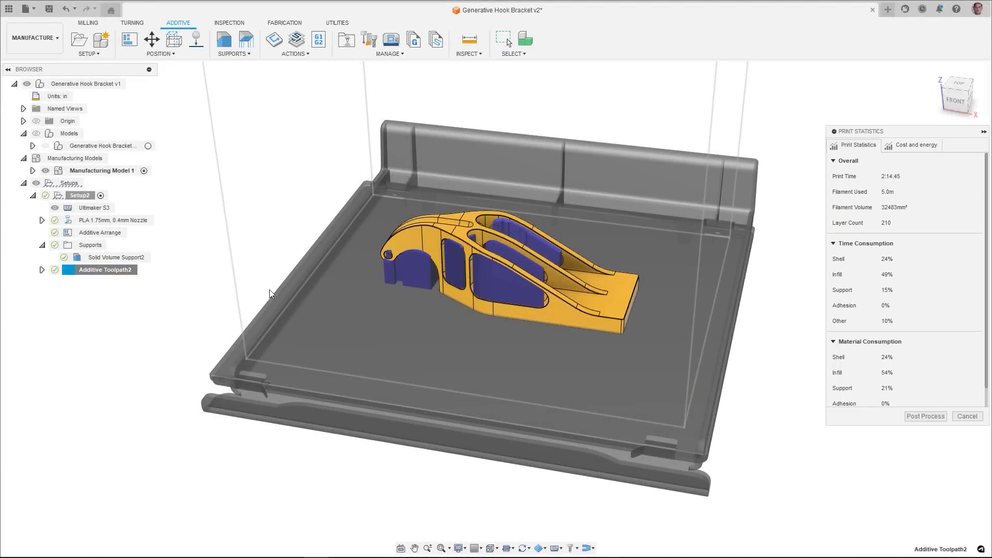
left_click(916, 145)
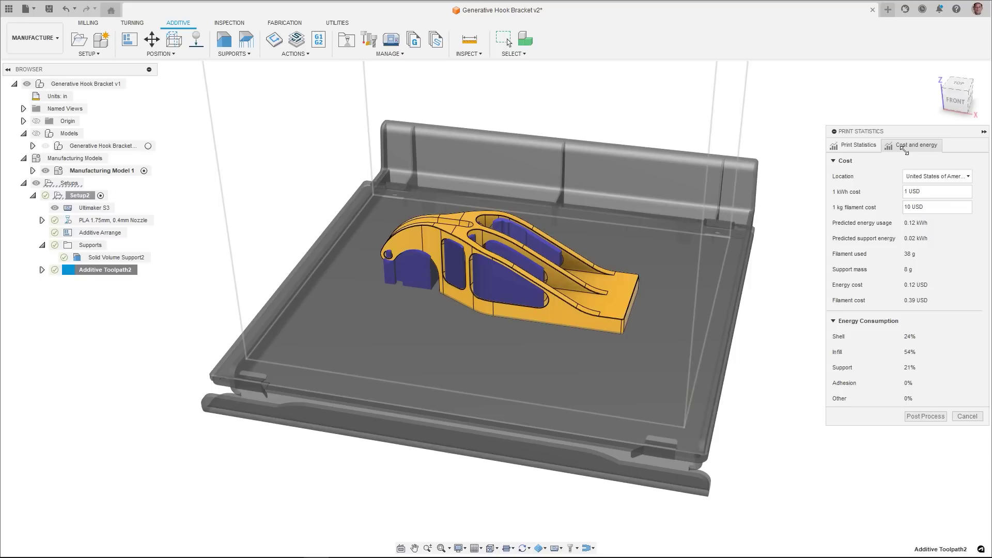
triple_click(916, 193)
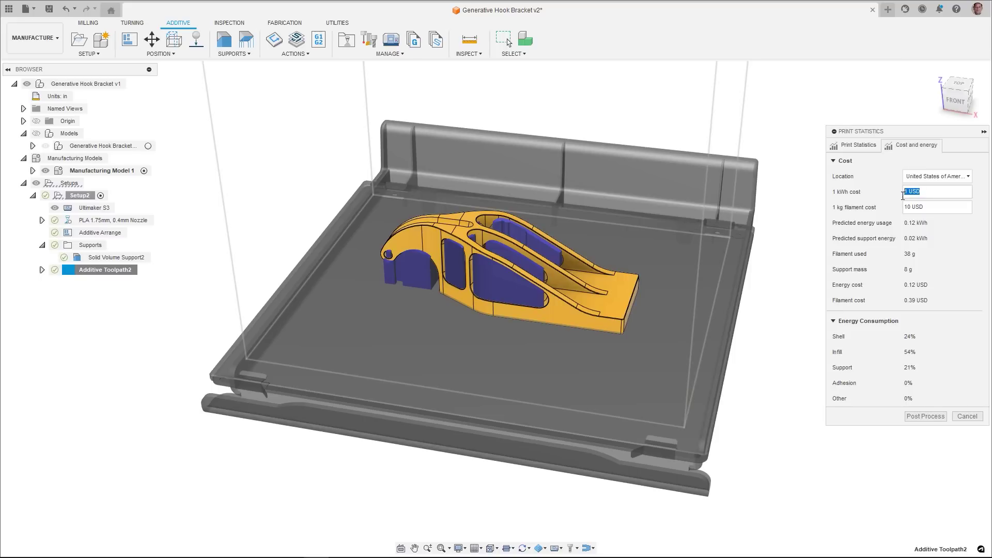
key("BackSpace")
left_click_drag(928, 206, 905, 210)
type("2")
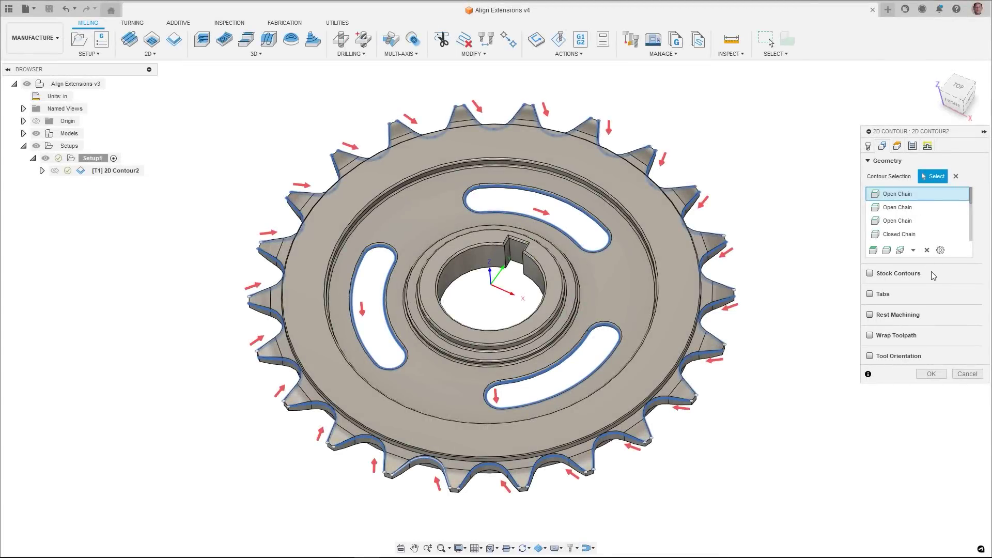
Select all open chains of the 2D contour by type and open the start extension length in Align Extensions for editing.
left_click(940, 250)
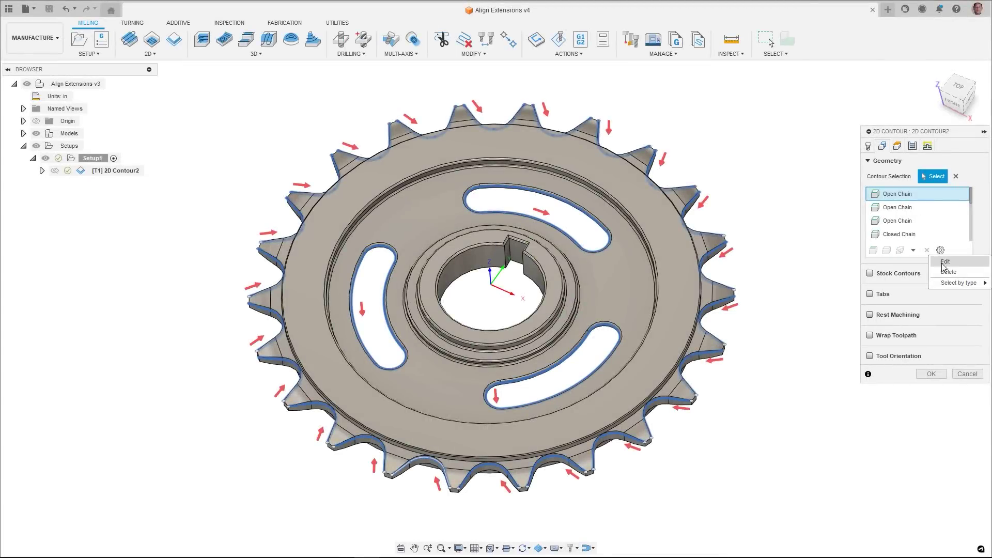
mouse_move(945, 288)
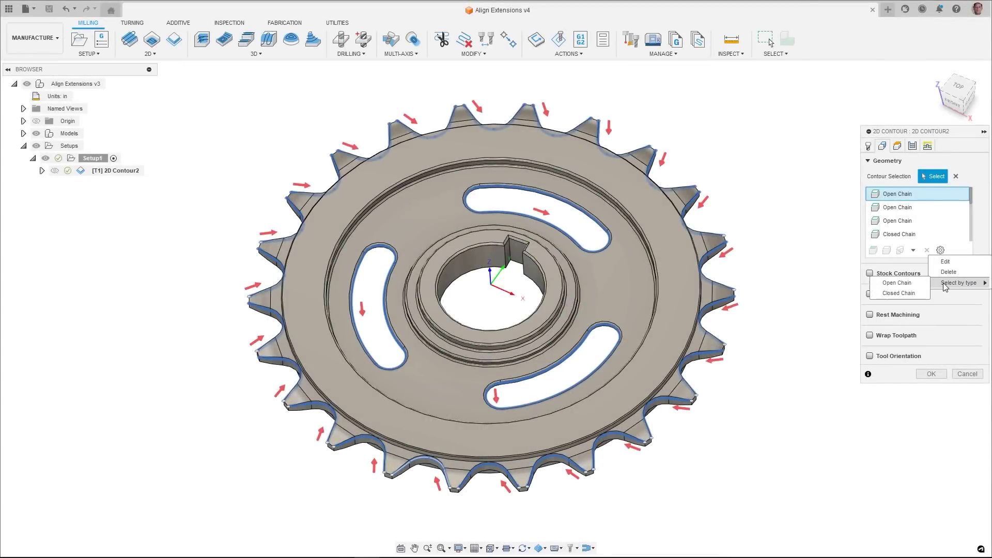
left_click(912, 282)
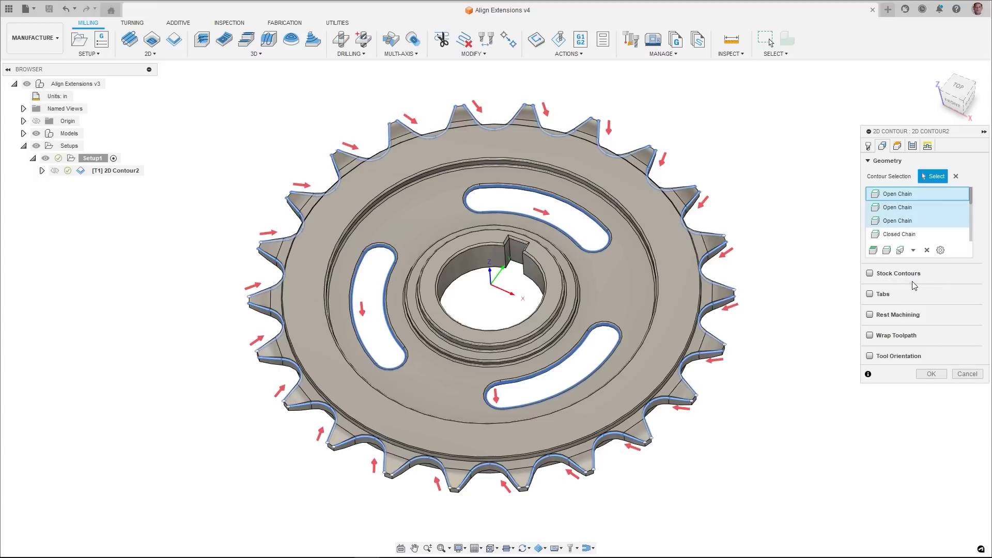
right_click(901, 222)
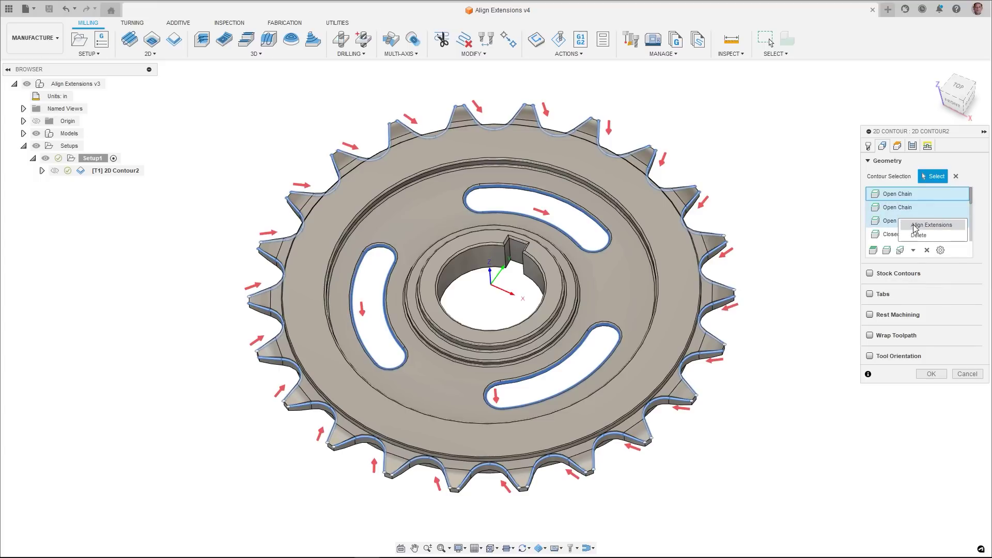
left_click(913, 225)
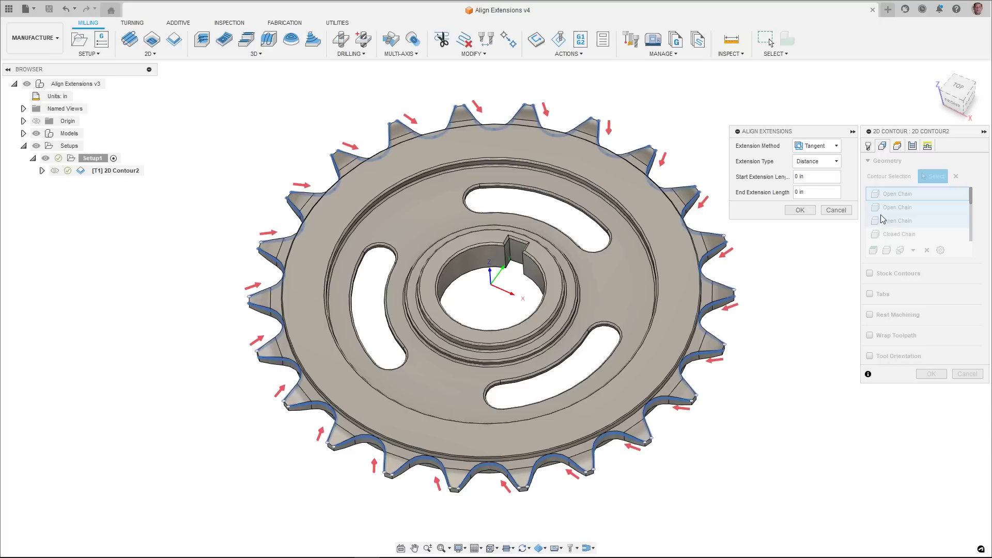
left_click_drag(814, 175, 792, 175)
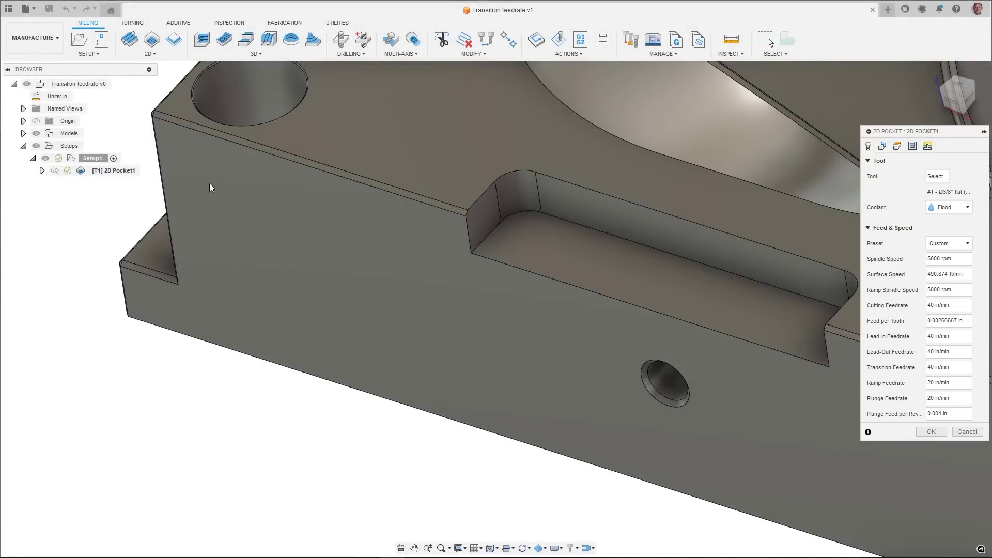
Set the transition feedrate of the 2D Pocket1 operation to 100 in/min and apply the change.
left_click(956, 369)
type("100")
left_click(932, 432)
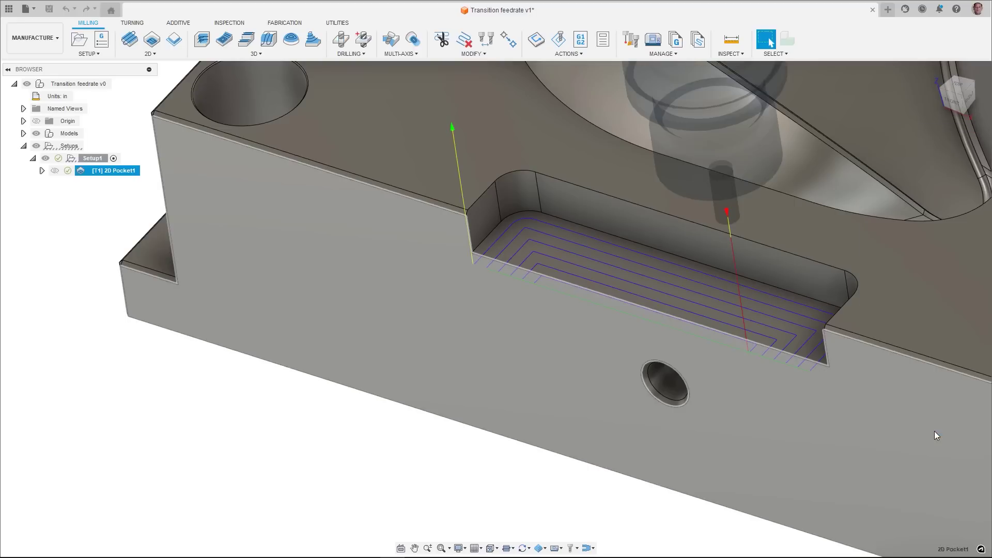
Show the toolpath data of 2D Pocket1 and examine the feedrates of transition moves 19 and 20.
right_click(86, 172)
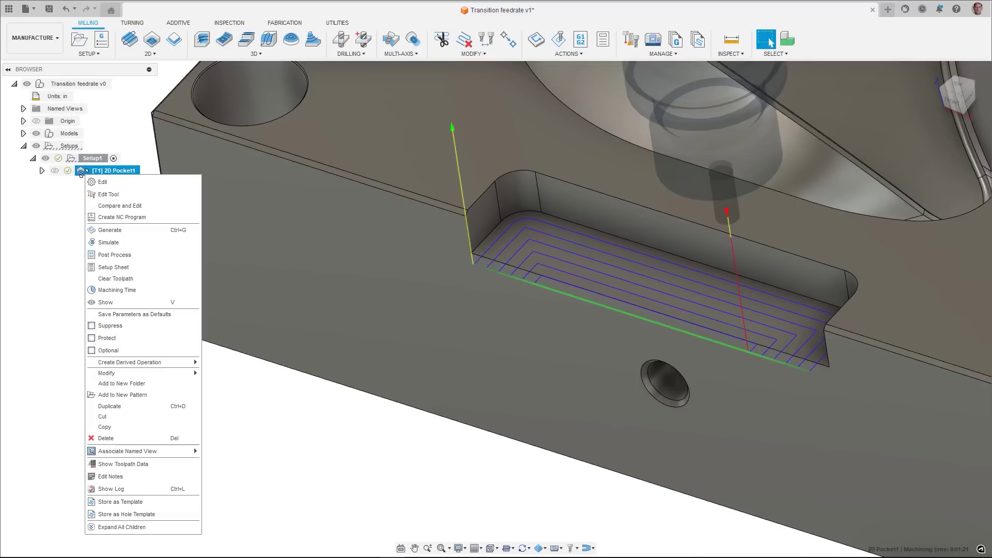
left_click(133, 464)
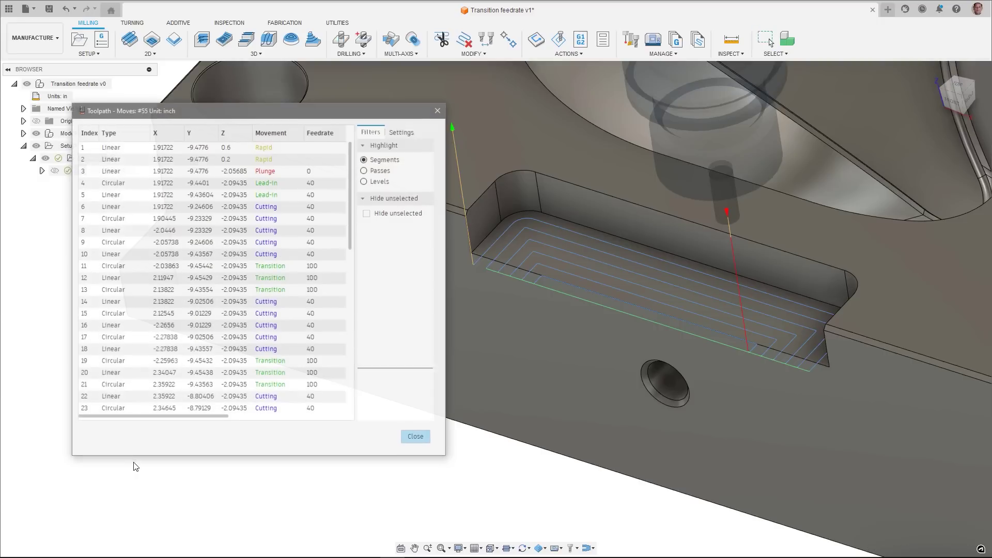
left_click(244, 365)
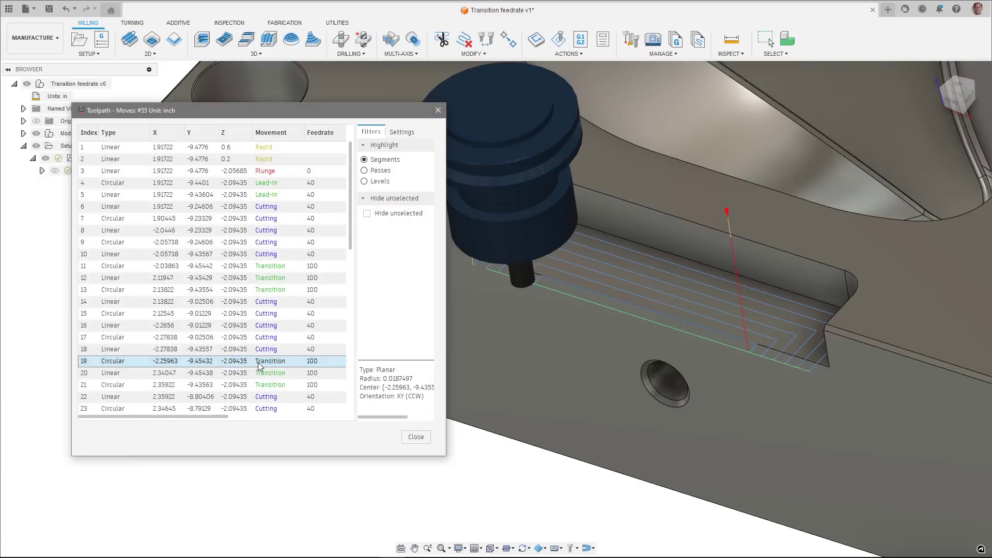
left_click(262, 373)
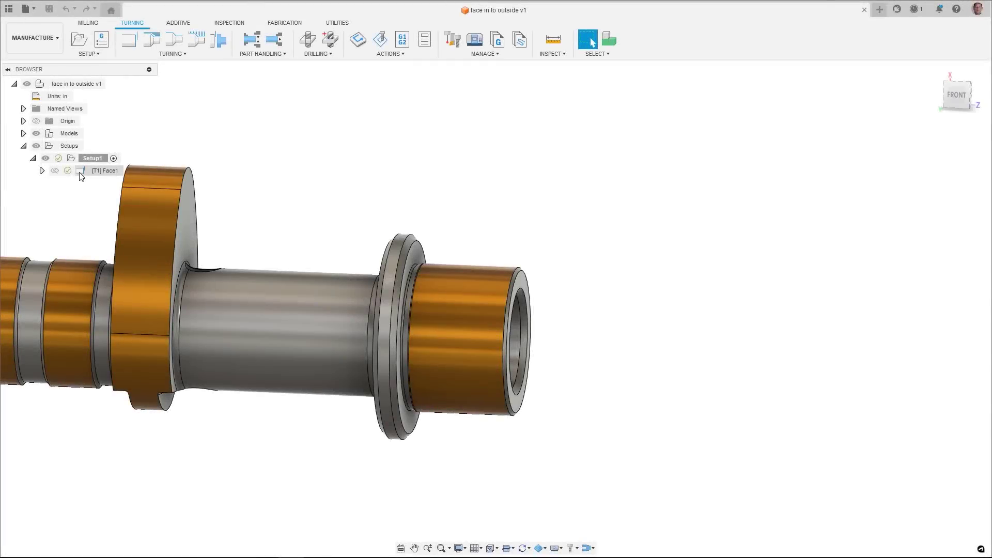
Open the Face1 turning operation for editing and view the direction options in its pass settings.
double_click(81, 171)
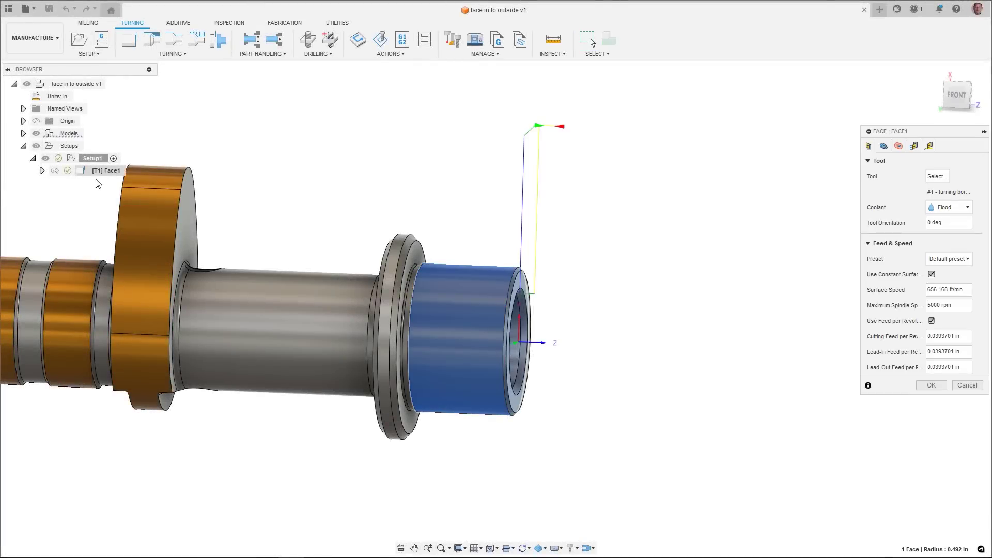
left_click(913, 146)
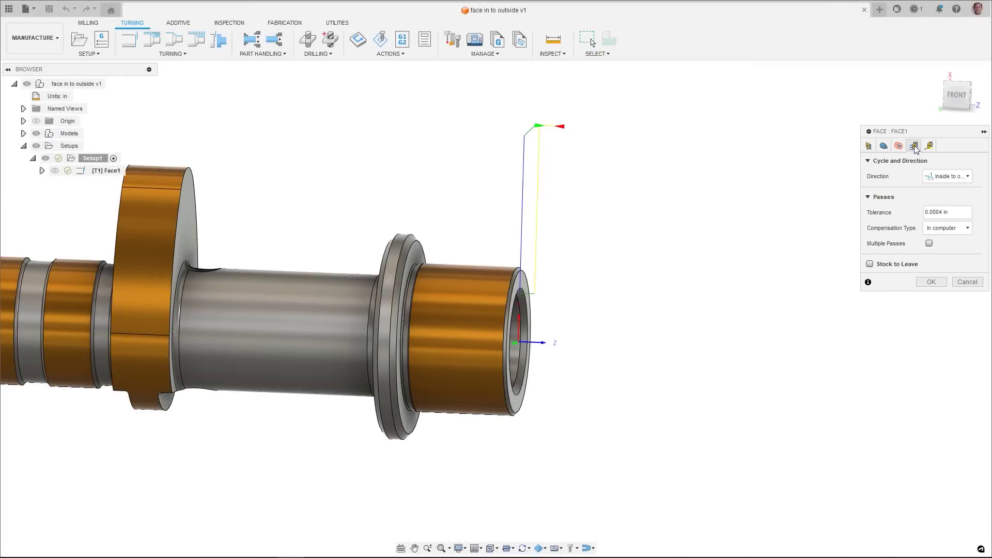
left_click(968, 178)
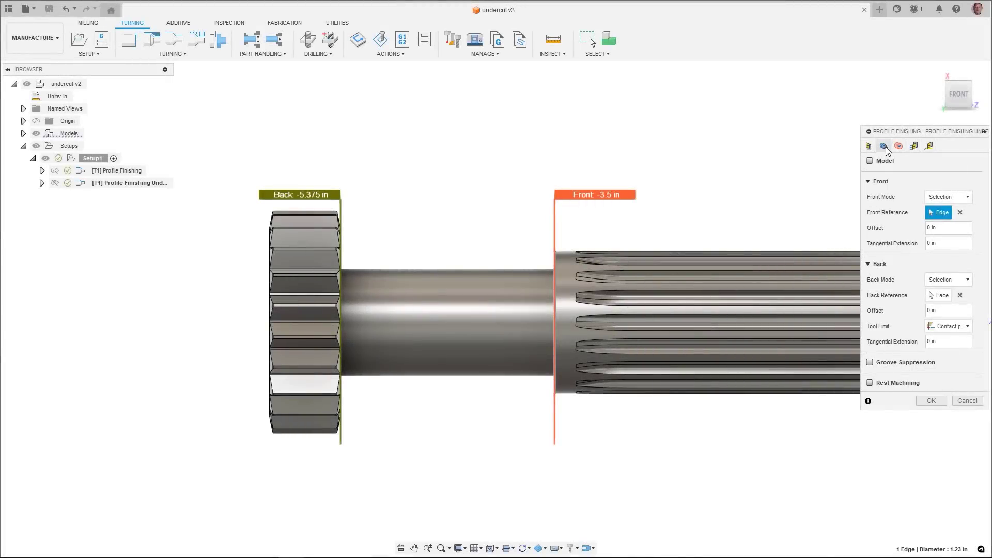
Review the undercut Profile Finishing operation's pass settings and set its insert and holder clearance from Back of holder.
left_click(916, 147)
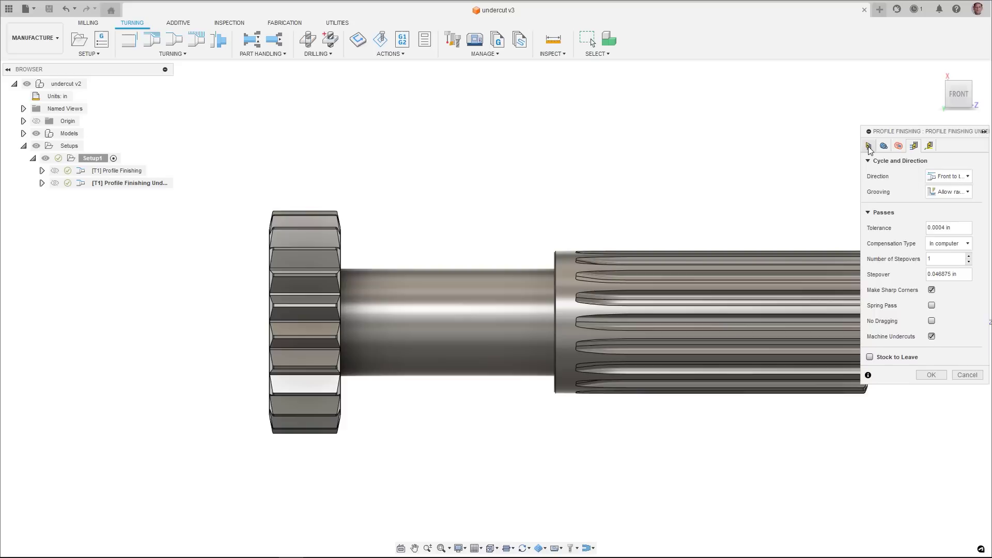
left_click(869, 147)
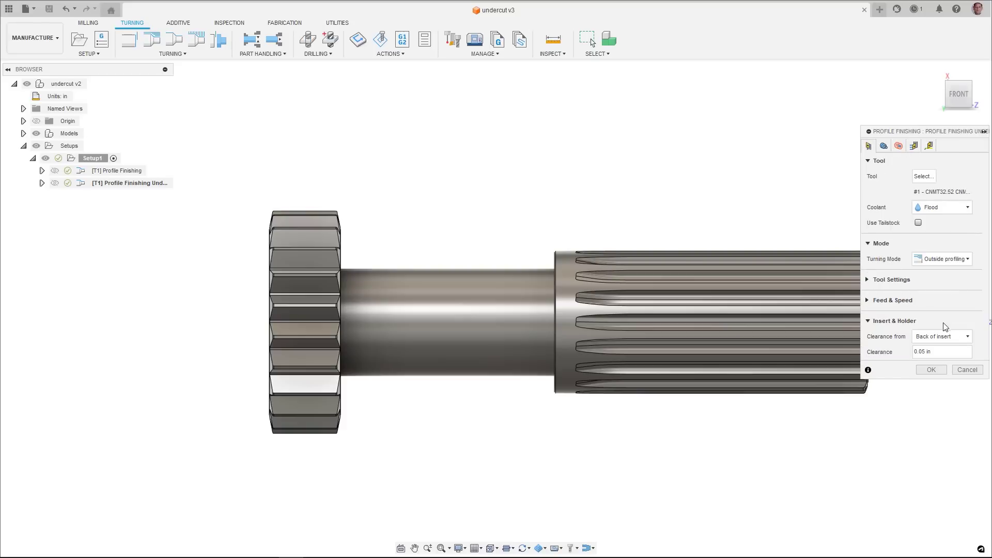
left_click(948, 336)
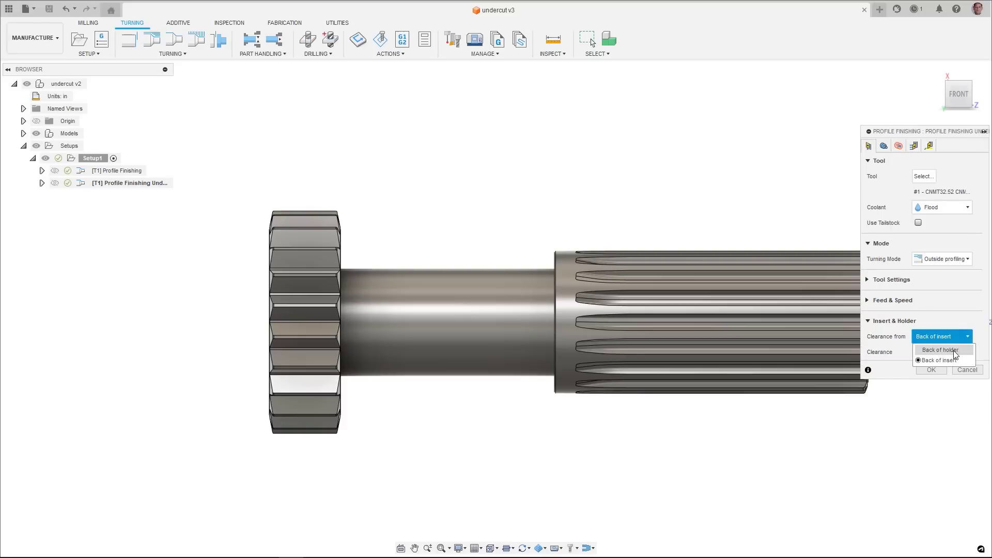
left_click(954, 351)
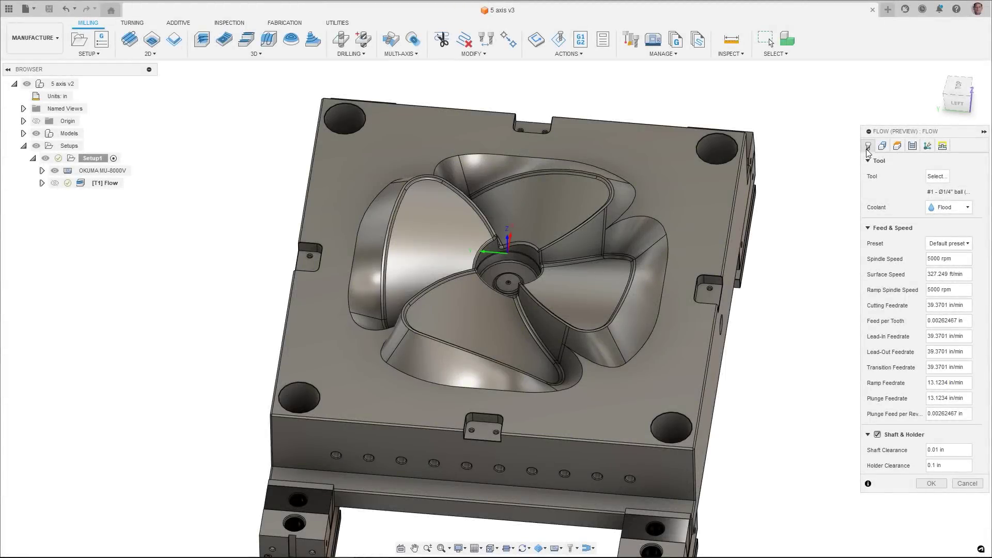
View the primary mode choices for the 5-axis Flow operation's tool axis and enable its tool axis limits.
left_click(928, 147)
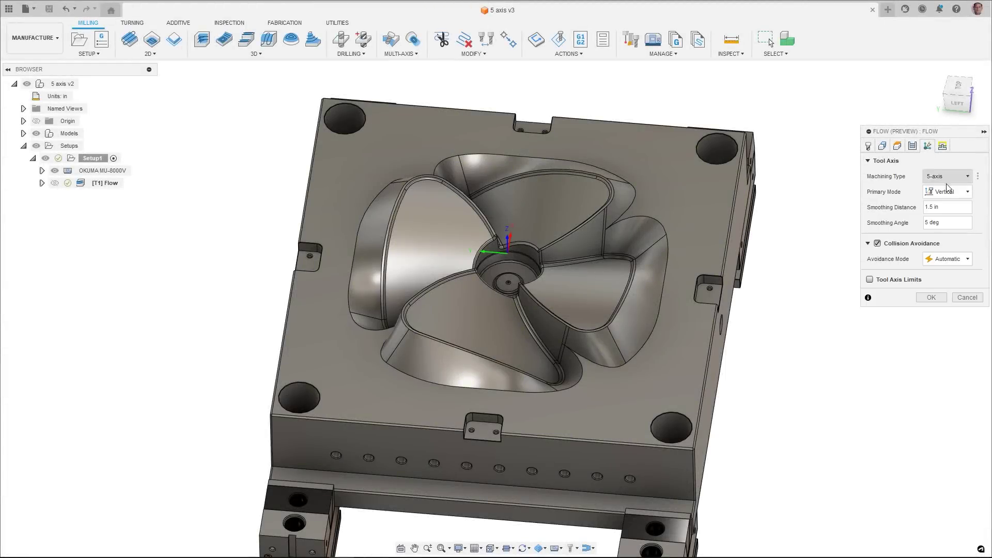
left_click(968, 192)
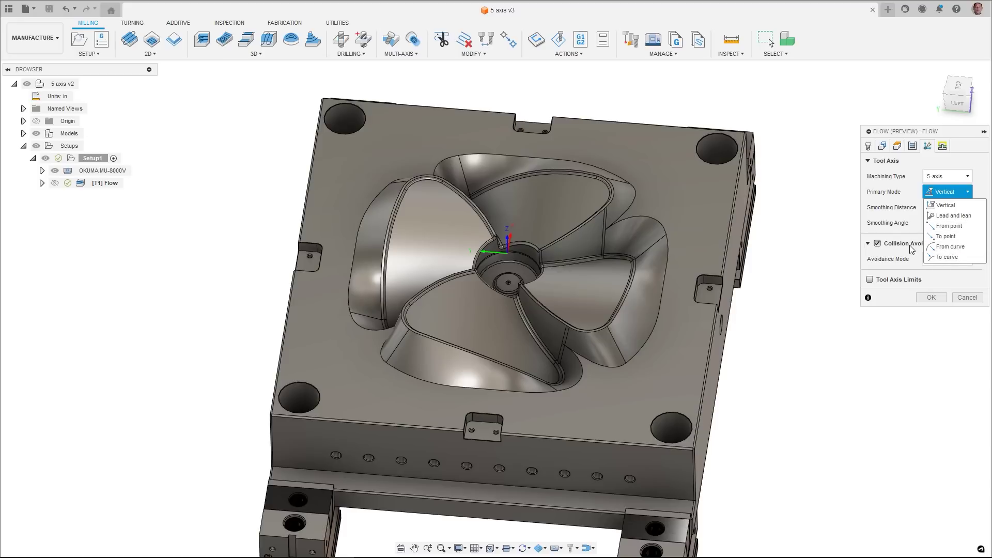
left_click(896, 229)
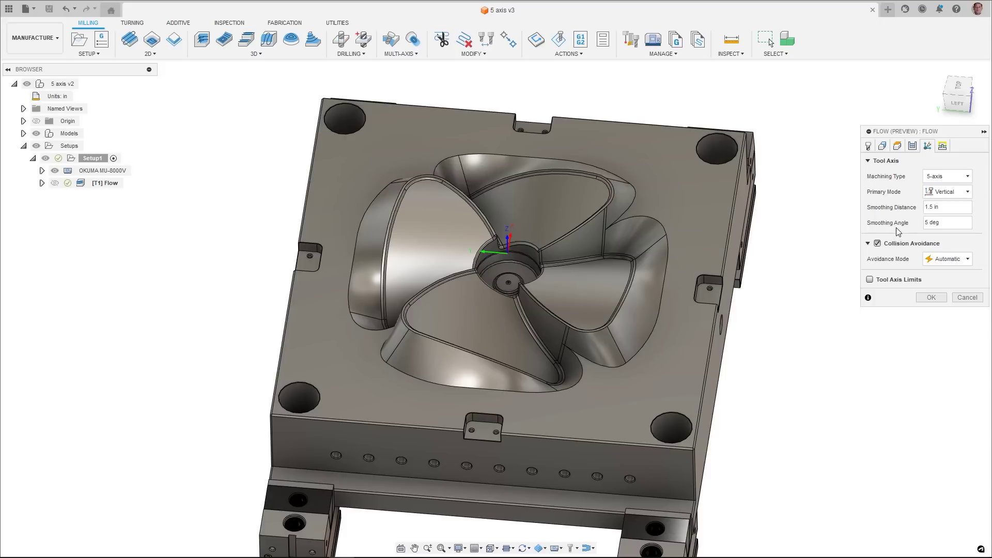
left_click(870, 280)
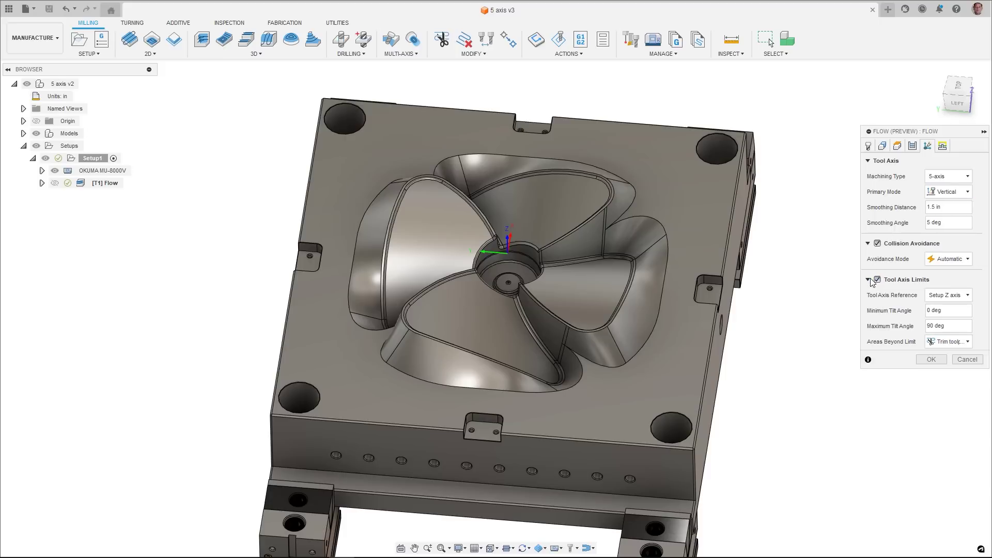
left_click(965, 296)
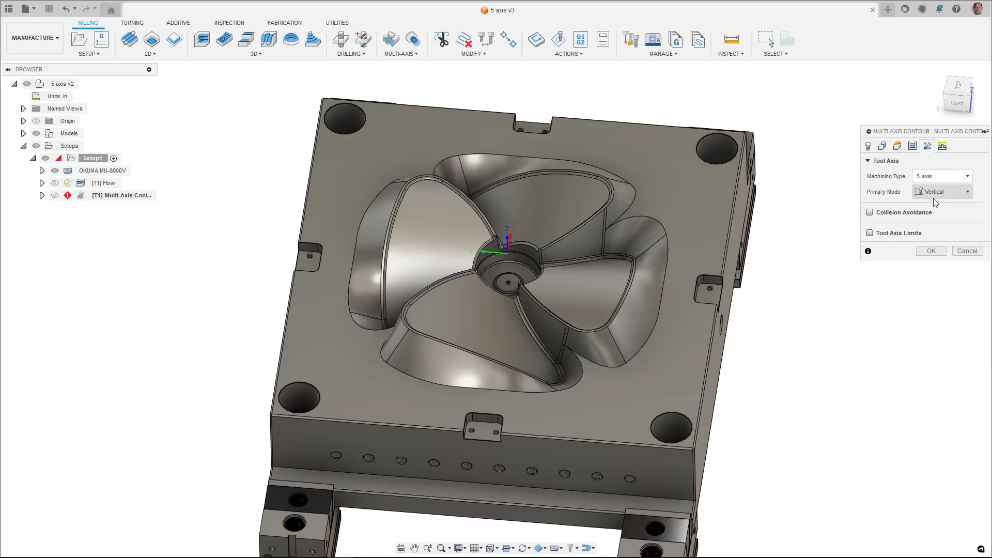
Enable collision avoidance for the Multi-Axis Contour operation and set its primary tool axis mode to Lead and lean.
left_click(962, 192)
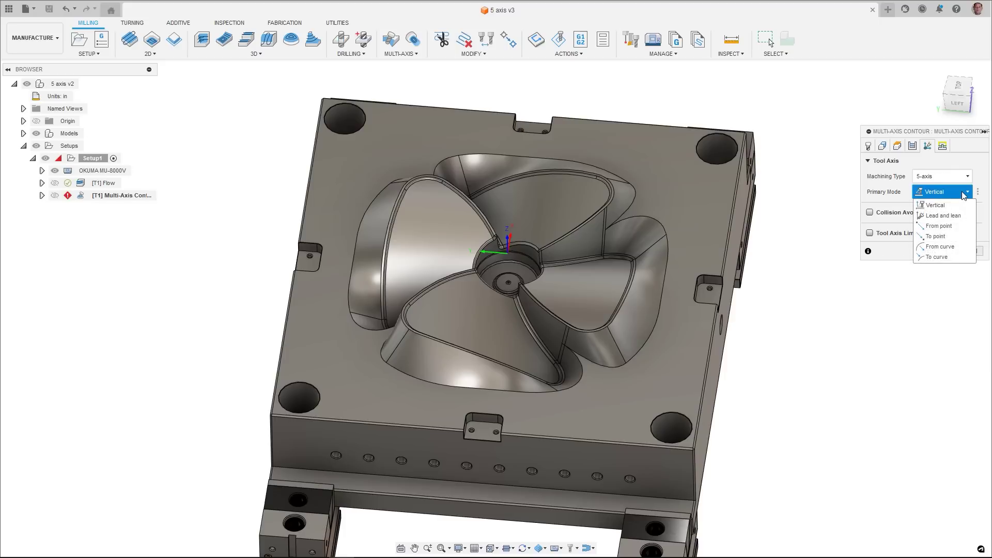
left_click(936, 206)
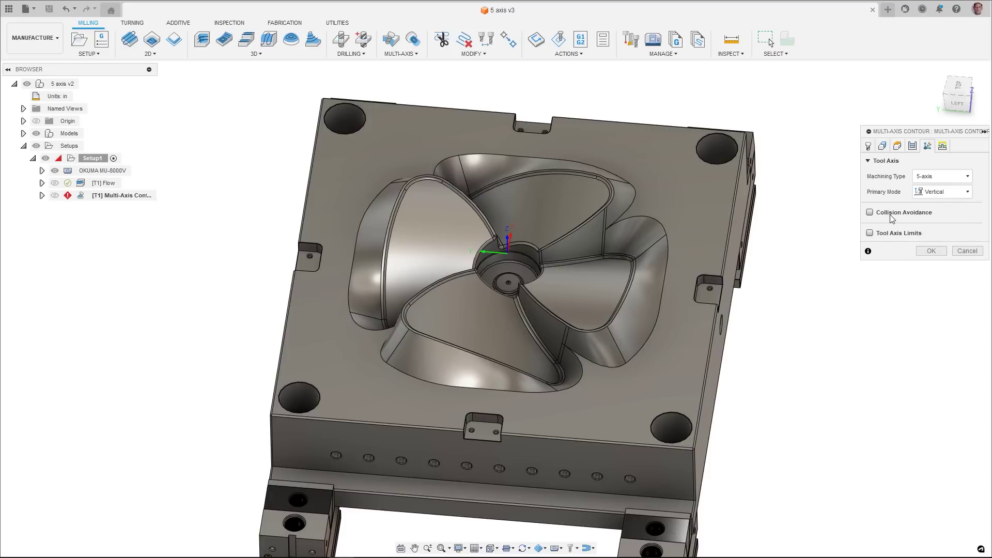
left_click(870, 213)
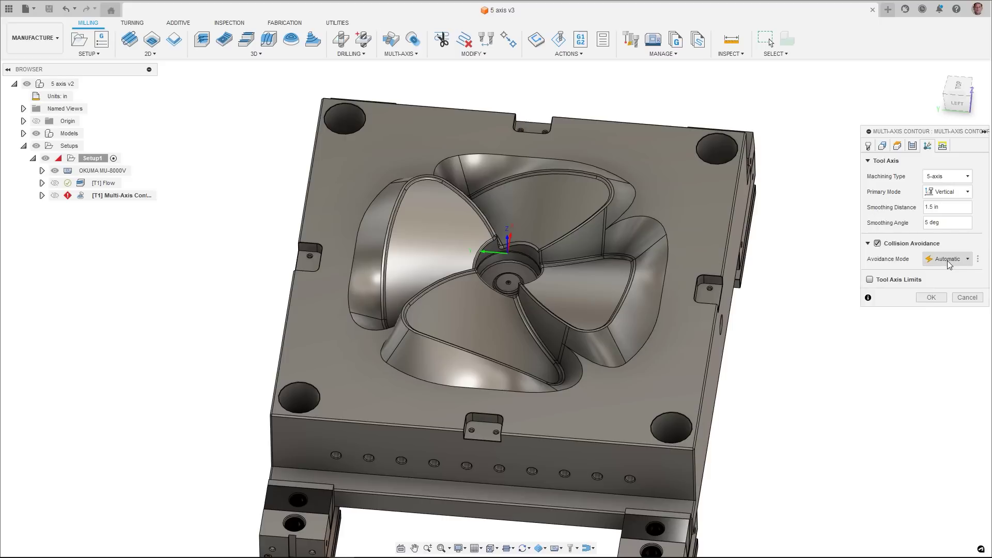
left_click(949, 196)
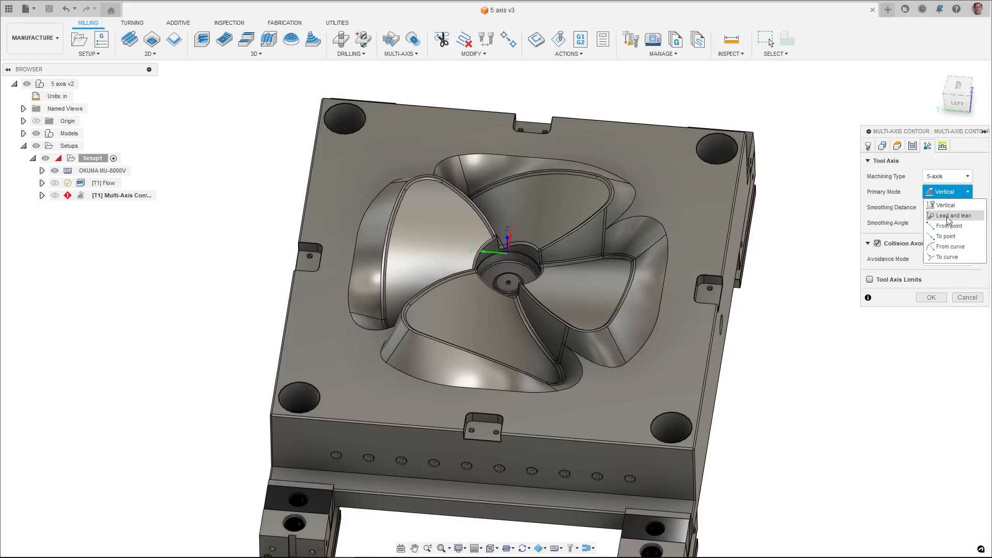
left_click(949, 216)
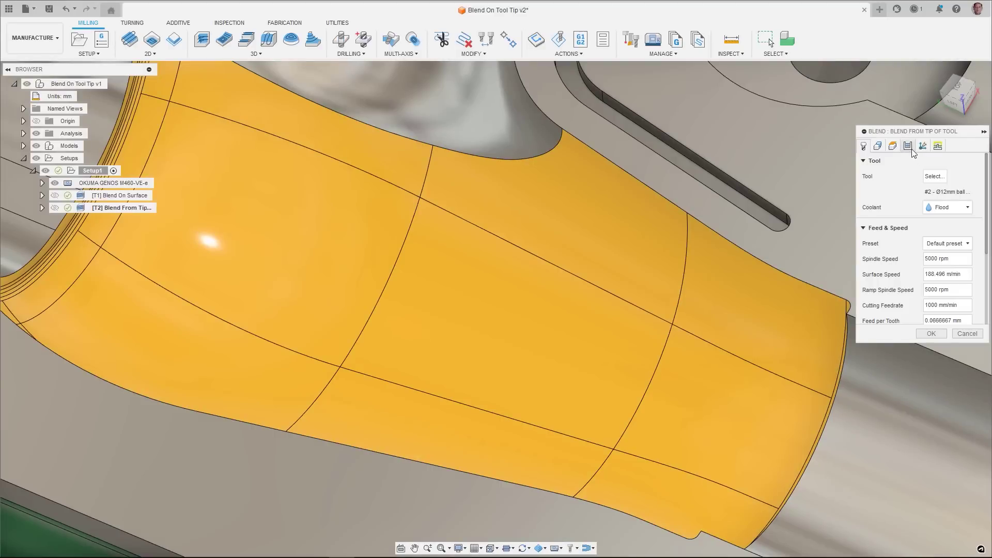
Review the stepover calculation in the pass settings of the Blend From Tip of Tool operation and accept the settings.
left_click(908, 146)
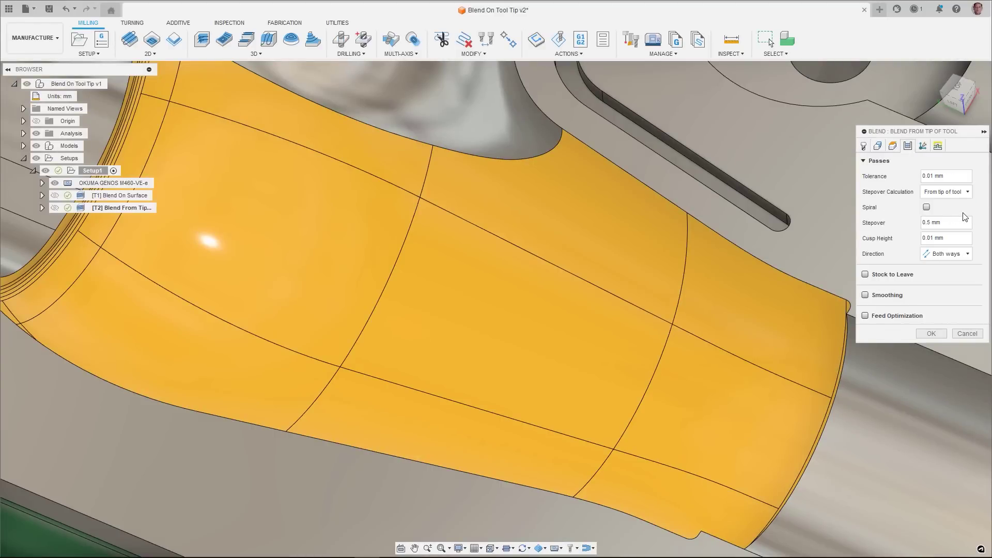
left_click(933, 333)
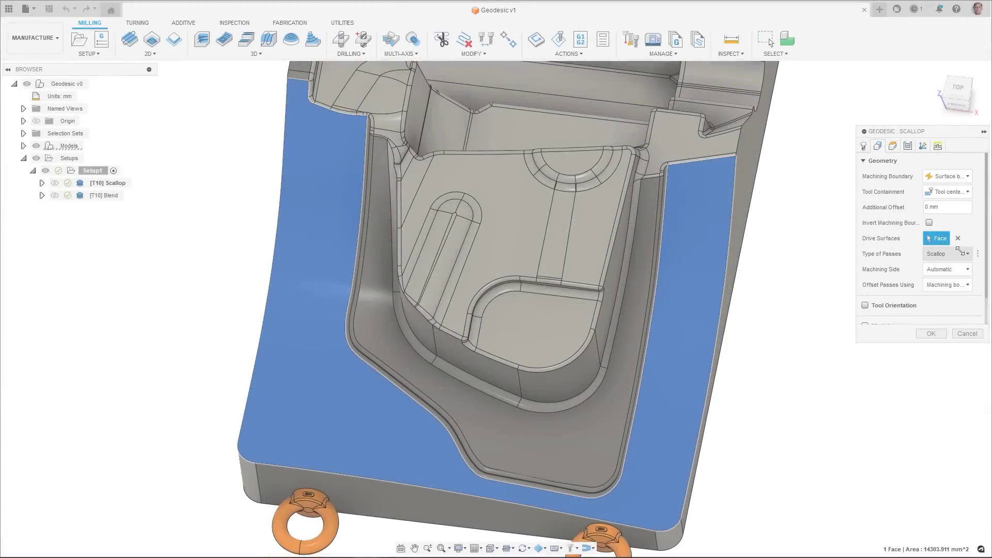
Examine the type of passes choices in the Geodesic Scallop and Blend operations and close both without changes.
left_click(966, 253)
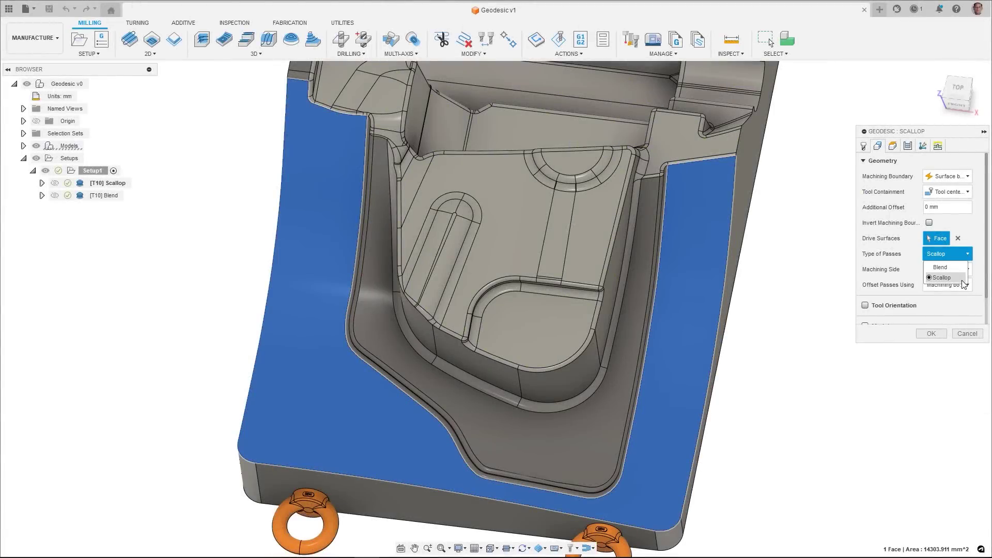
left_click(973, 336)
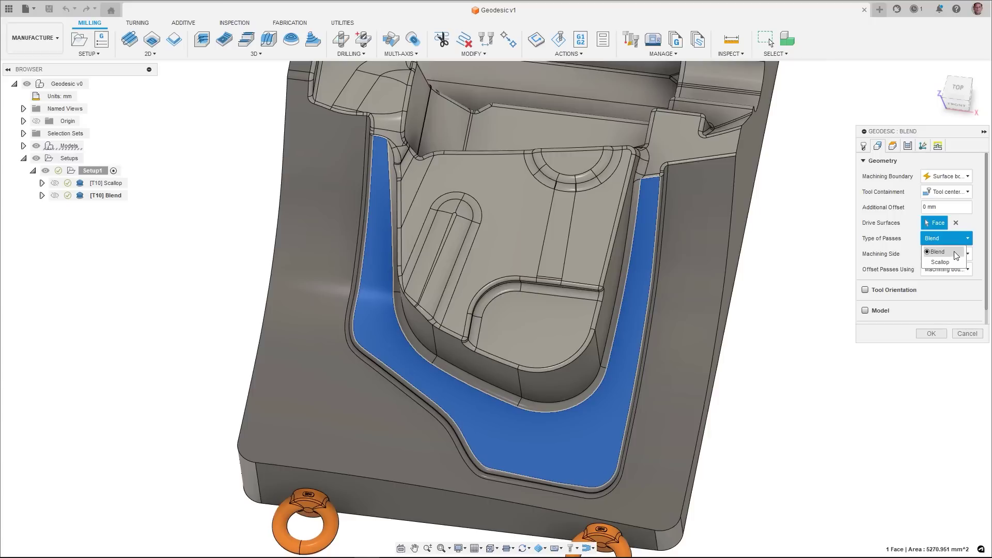
left_click(965, 337)
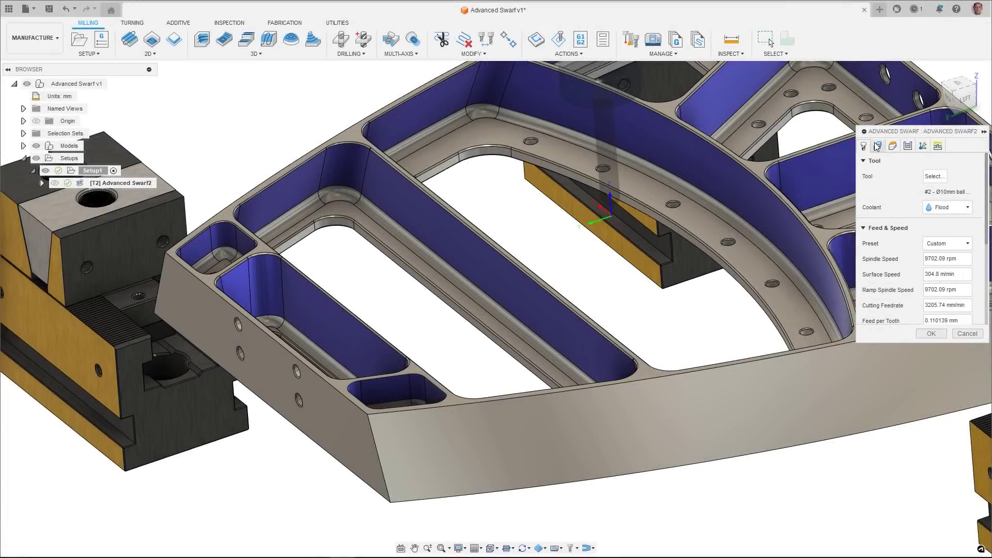
Examine the geometry, heights, passes, multi-axis and linking settings of the Advanced Swarf2 operation.
left_click(877, 146)
left_click(893, 146)
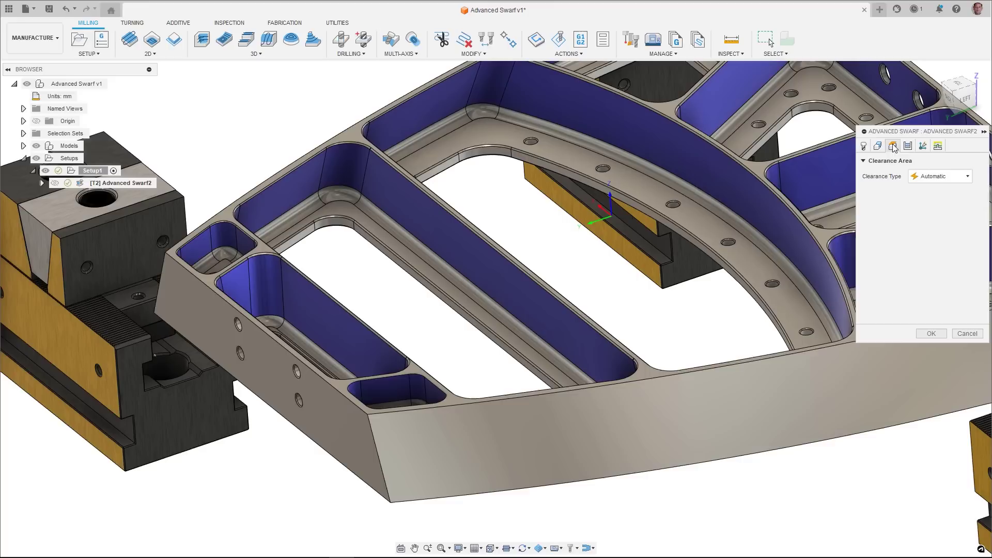
left_click(909, 147)
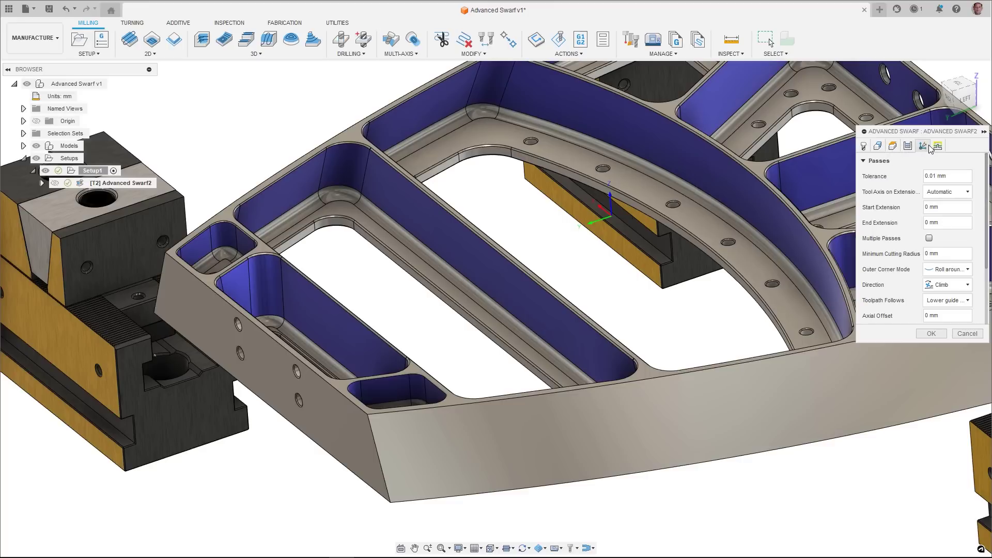
left_click(924, 146)
left_click(939, 147)
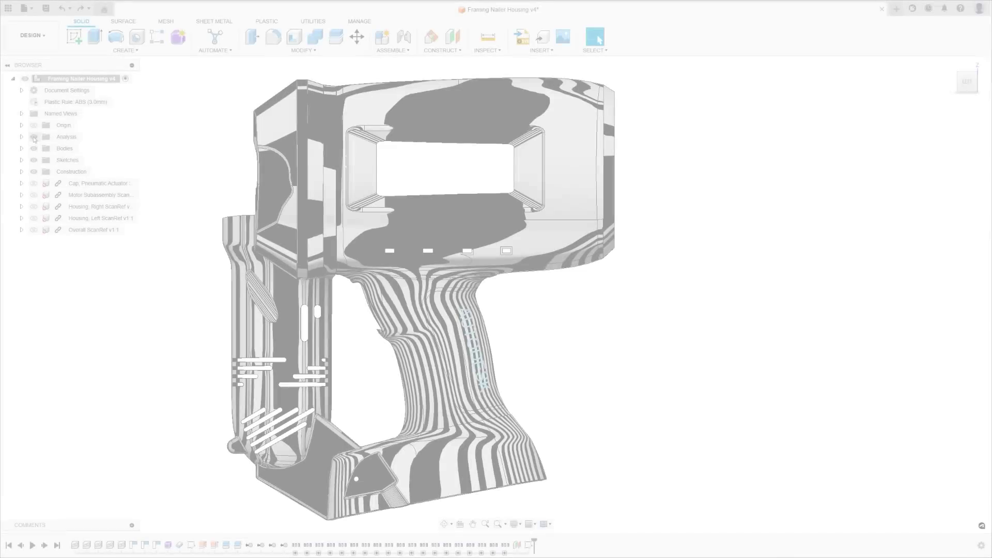